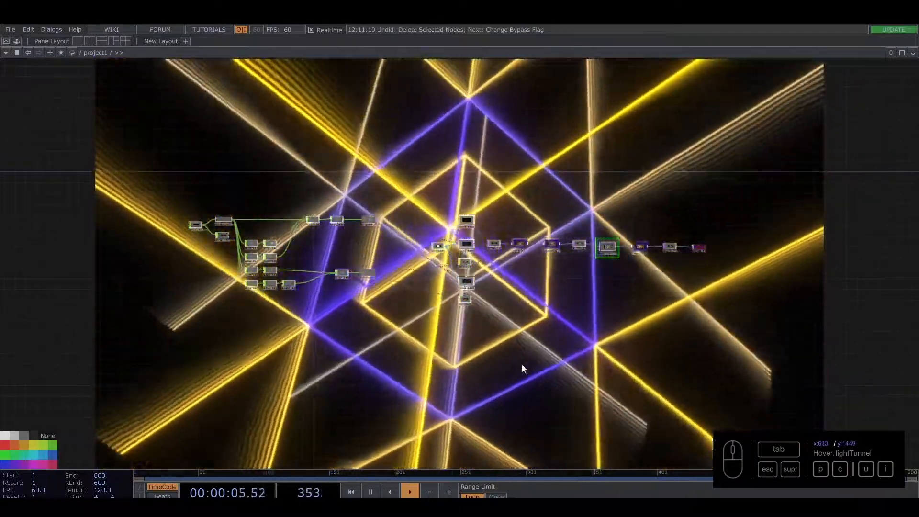
Look over the finished operator network, from the audio analysis nodes through the render chain to the output
scroll(521, 361, "up", 3)
left_click_drag(538, 369, 555, 412)
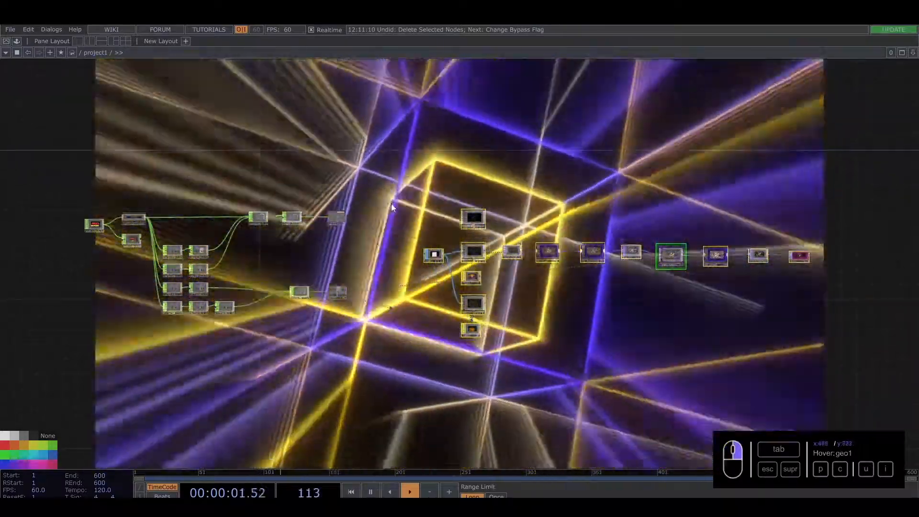
left_click_drag(400, 184, 59, 341)
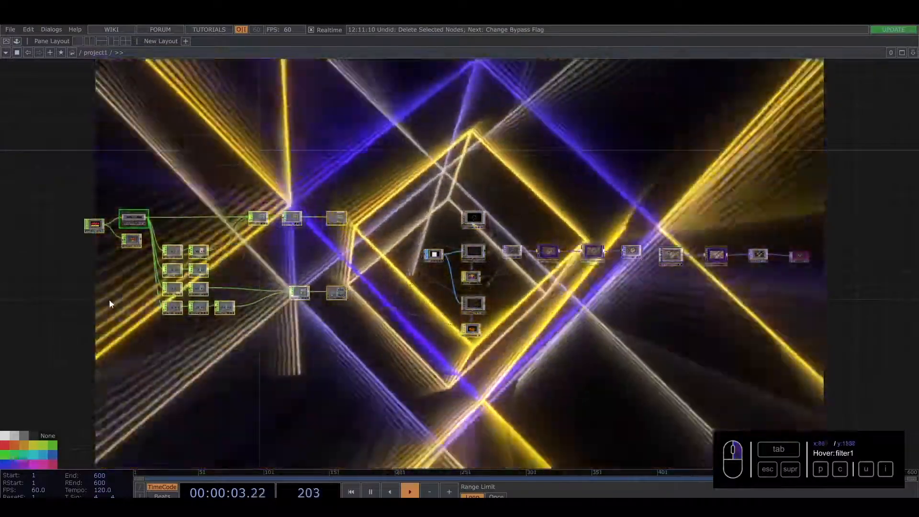
left_click_drag(99, 299, 190, 288)
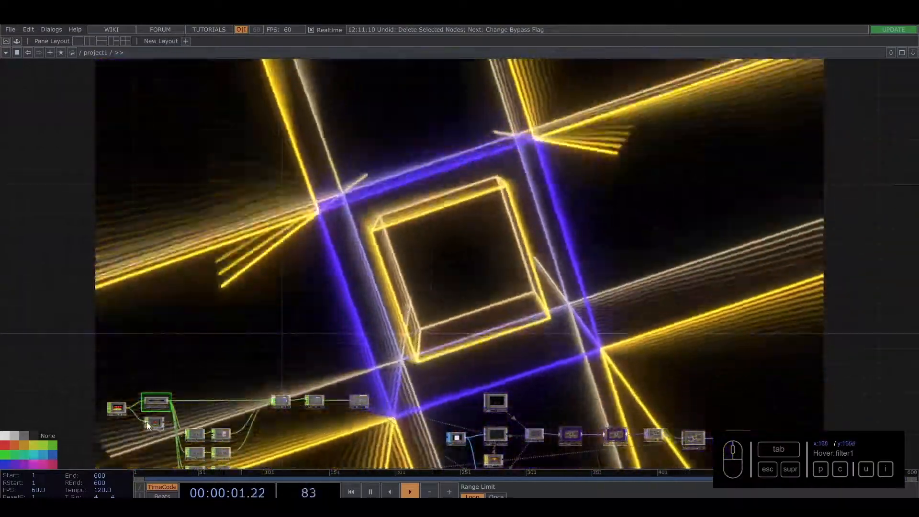
scroll(148, 421, "up", 2)
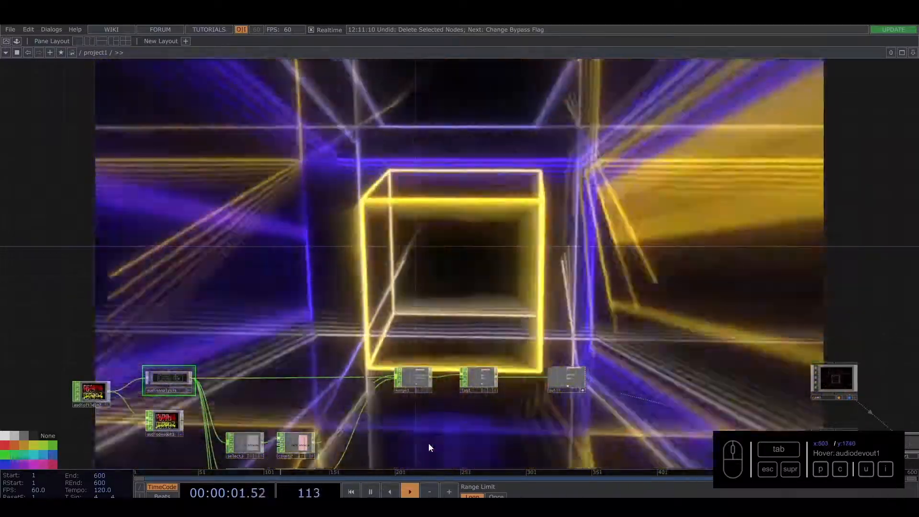
middle_click_drag(429, 443, 411, 418)
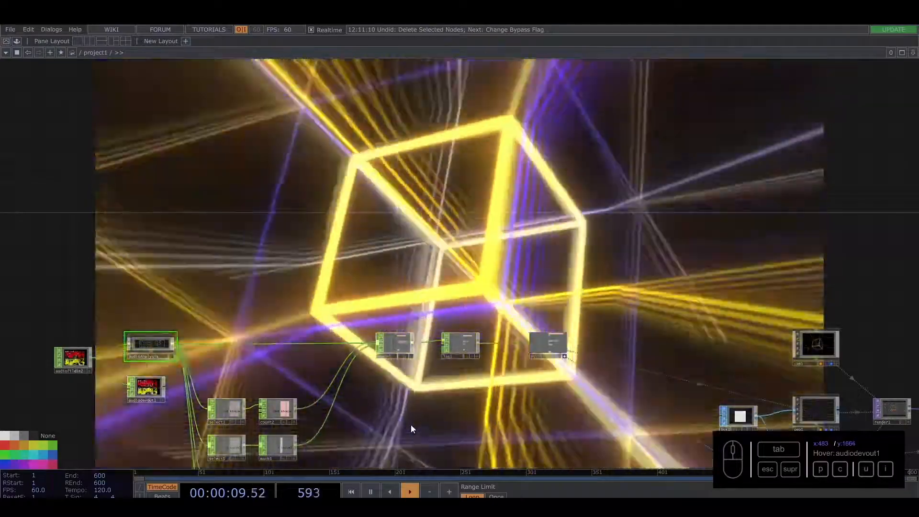
scroll(410, 424, "down", 3)
left_click_drag(422, 431, 342, 366)
scroll(343, 366, "down", 8)
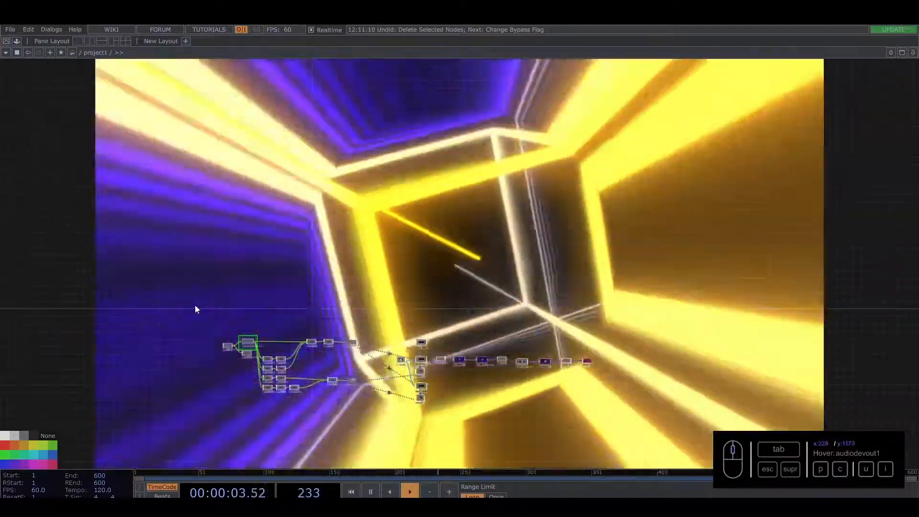
Select every operator in the project1 network and delete them all
right_click_drag(195, 305, 613, 428)
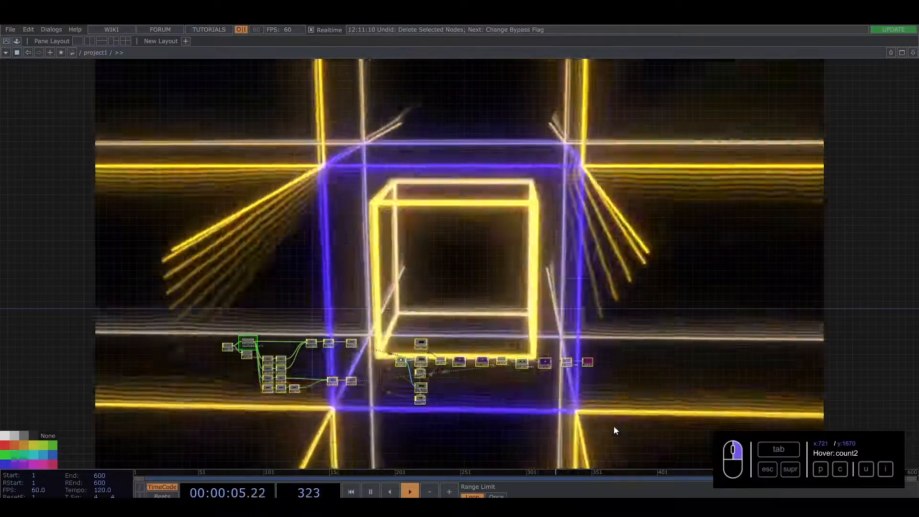
key("Delete")
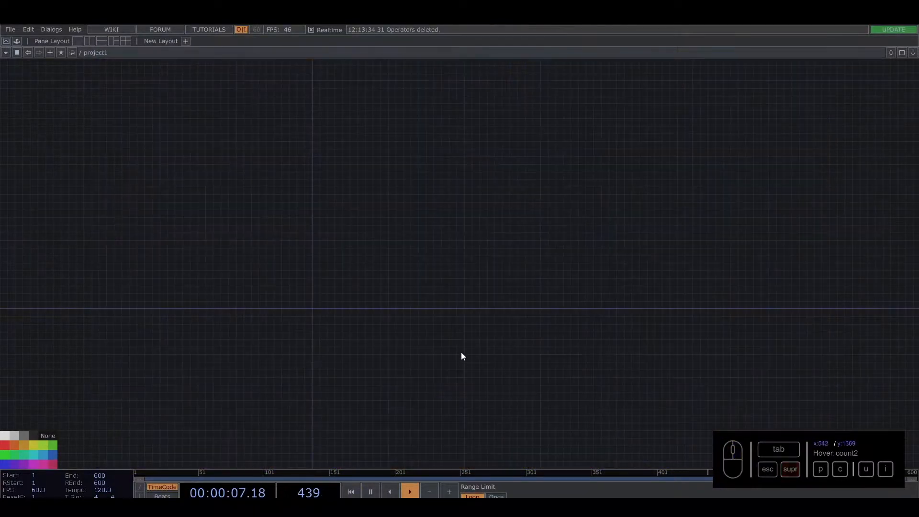
Add a Box SOP in the middle of the empty project1 network
left_click_drag(462, 352, 466, 311)
scroll(419, 283, "up", 3)
left_click_drag(393, 248, 251, 141)
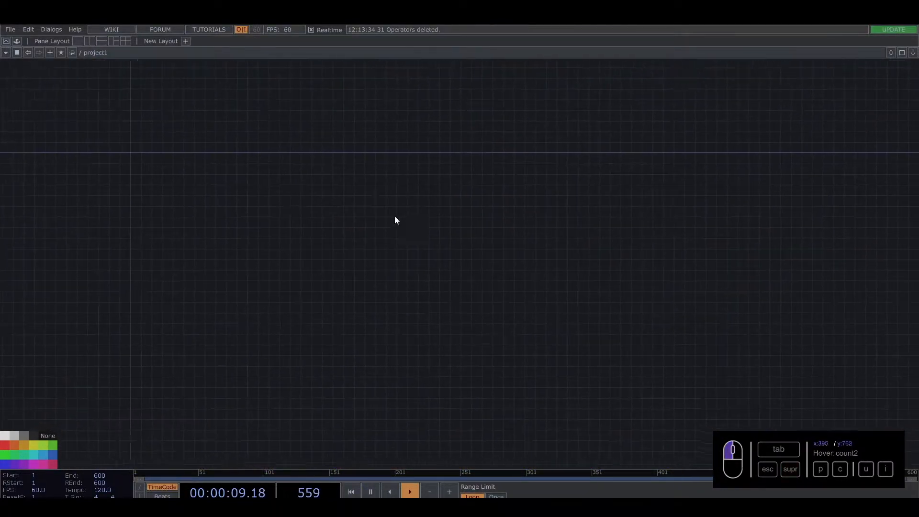
left_click_drag(456, 236, 307, 191)
scroll(496, 237, "up", 3)
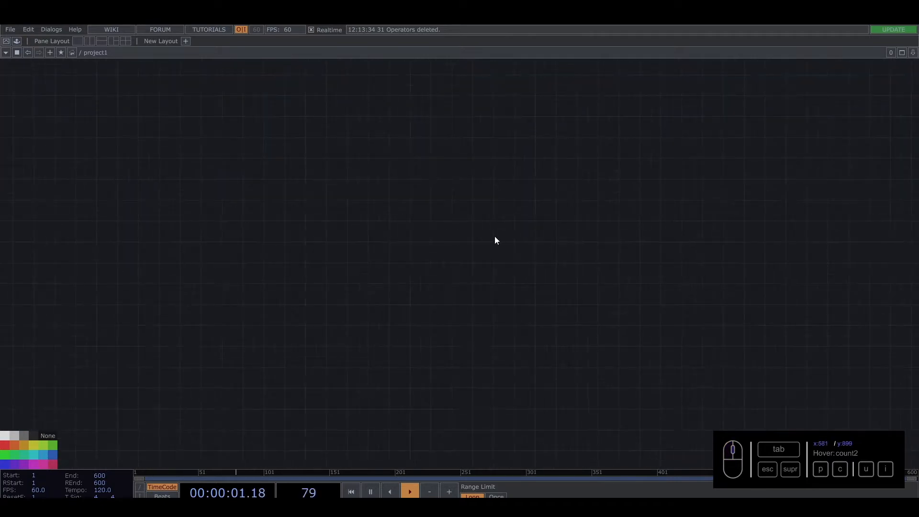
key("Tab")
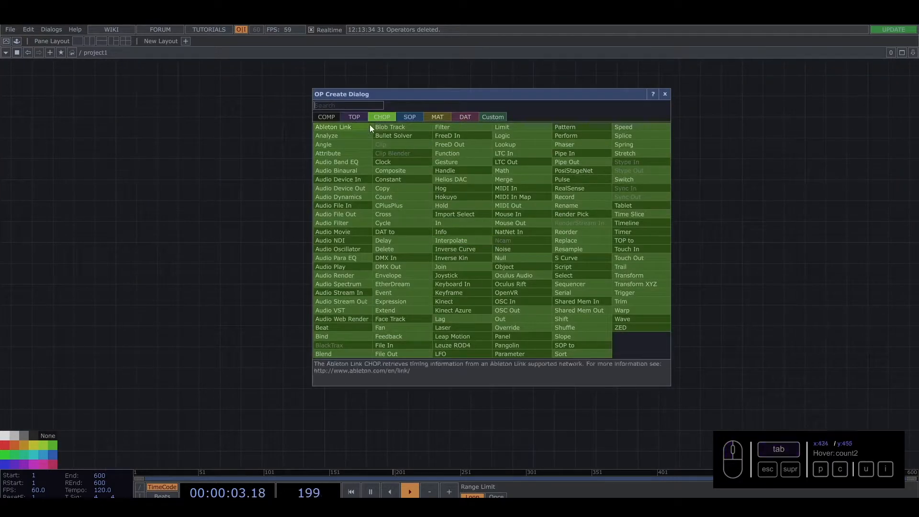
left_click(410, 119)
type("bo")
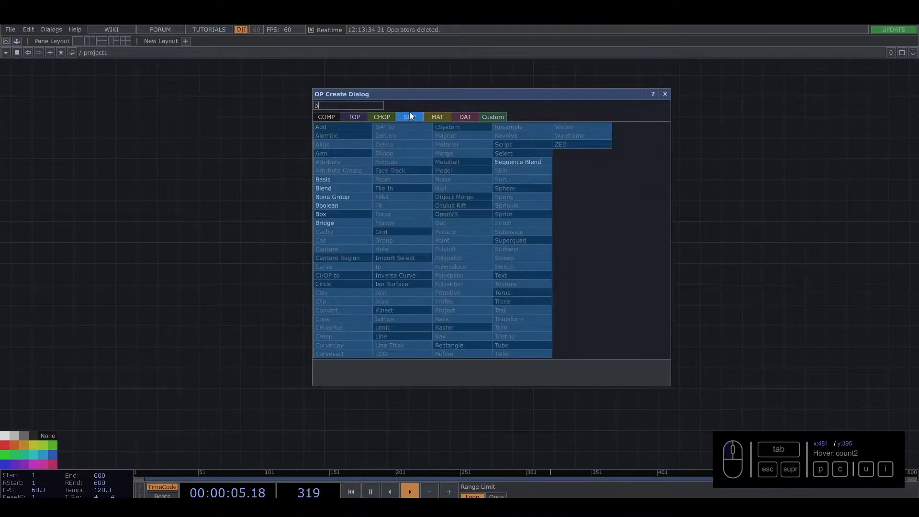
left_click(328, 216)
left_click(498, 243)
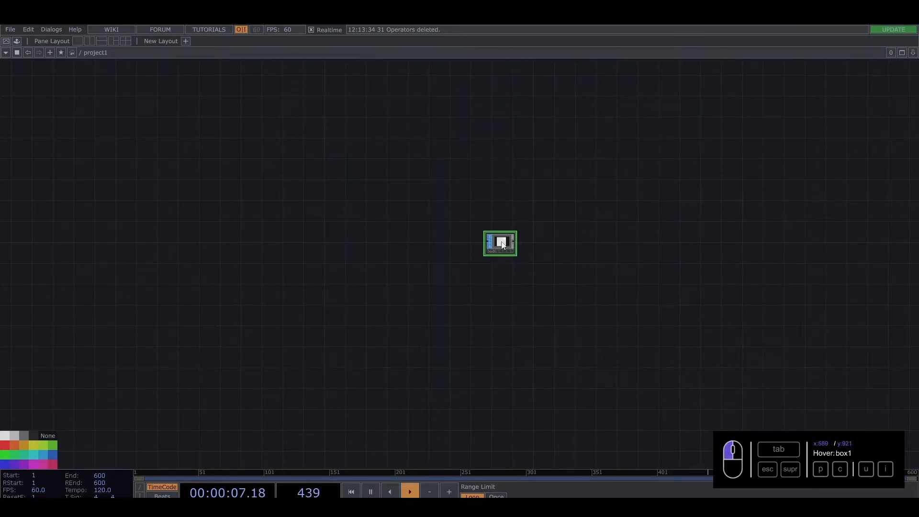
Add a Geometry COMP beside the box, fed by box1's output
left_click_drag(534, 246, 454, 245)
key("Tab")
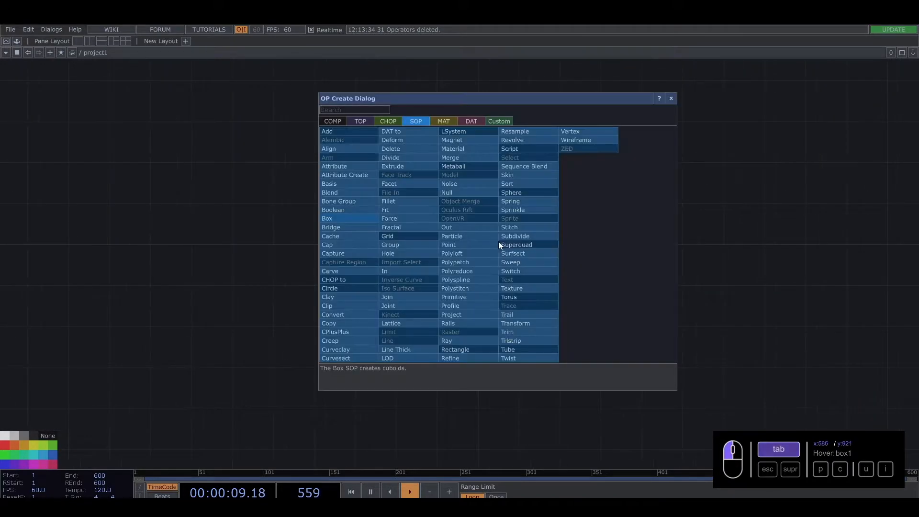
left_click(332, 121)
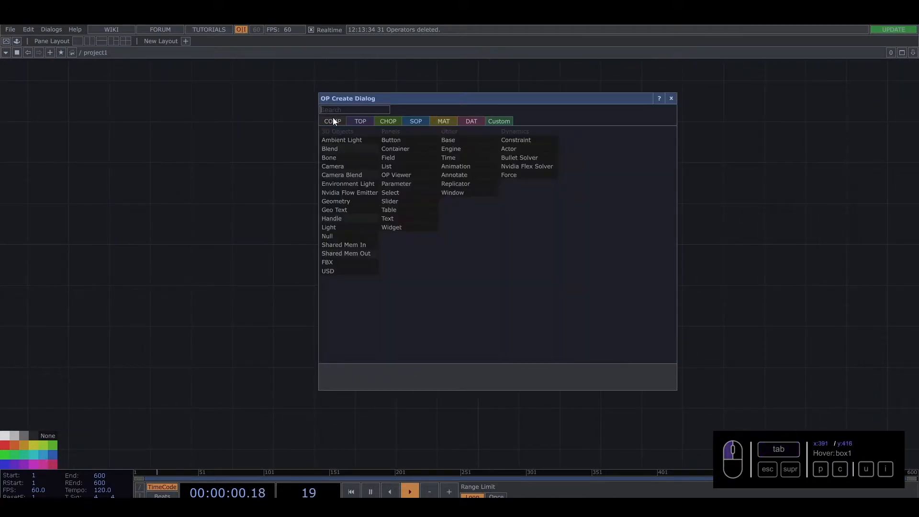
left_click(336, 201)
left_click(512, 246)
Add a Camera COMP and place it above geo1
key("Tab")
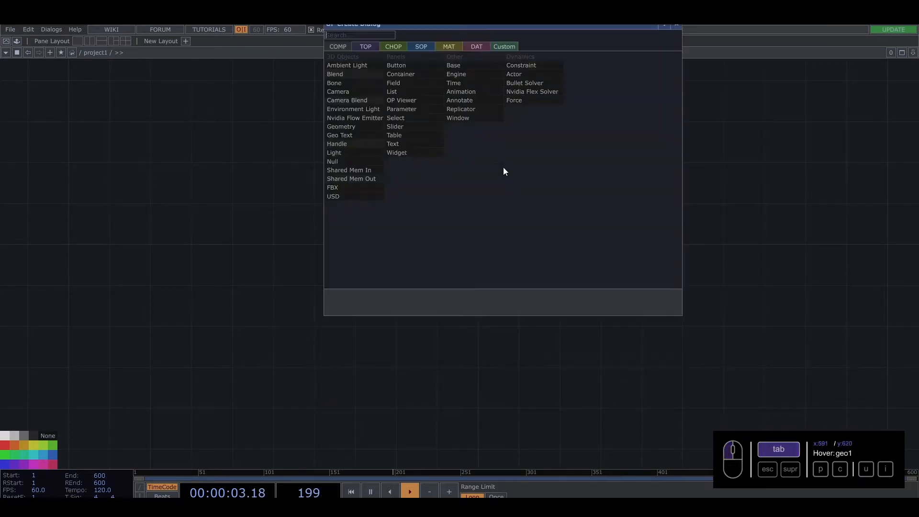
left_click(366, 92)
left_click(506, 163)
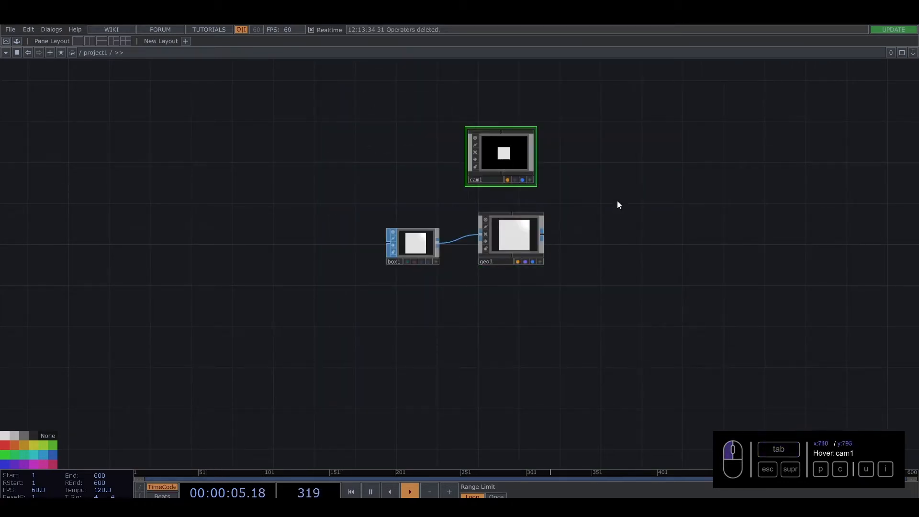
left_click_drag(511, 161, 493, 156)
Add a Line MAT below geo1 and assign it as the geometry's material
left_click_drag(640, 251, 524, 245)
key("Tab")
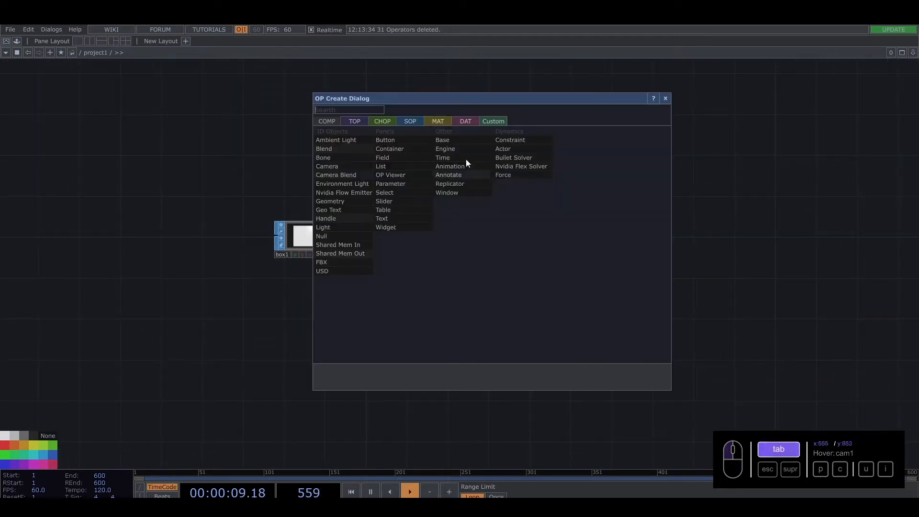
left_click(438, 121)
left_click(324, 166)
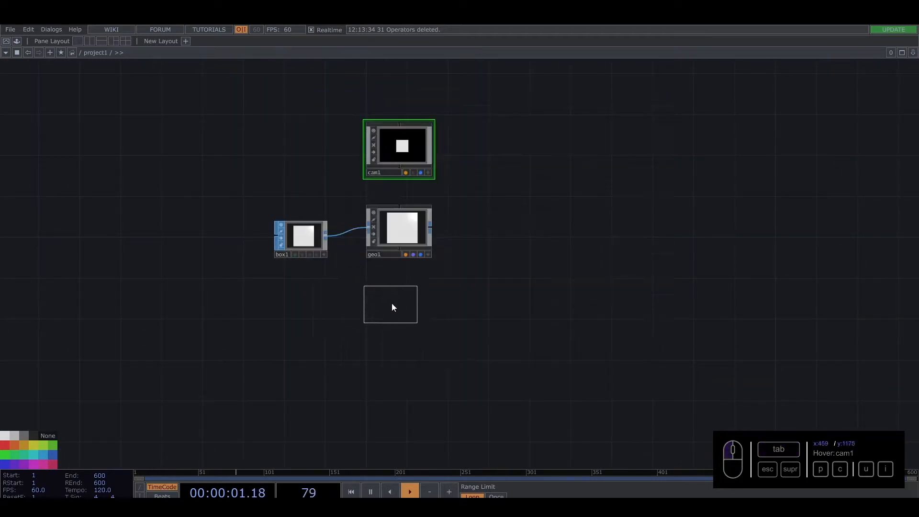
left_click(392, 302)
left_click_drag(391, 302, 405, 227)
left_click(414, 212)
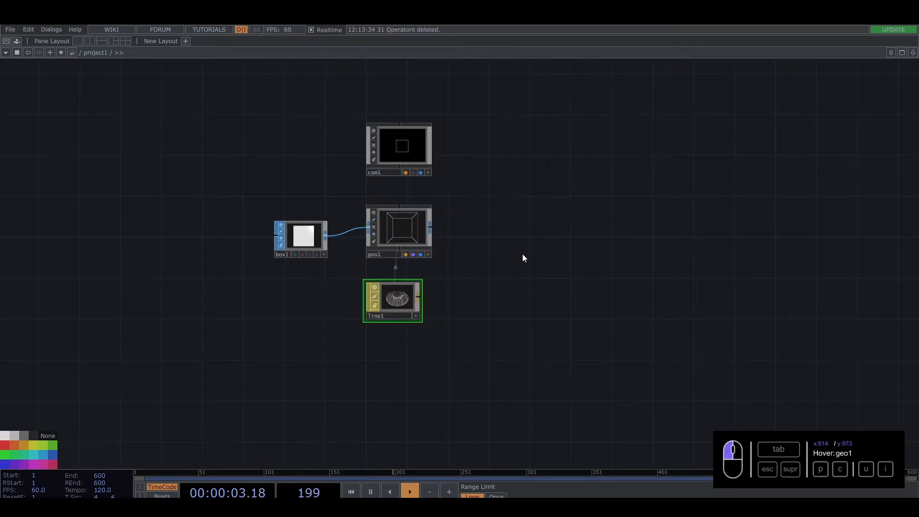
key("Tab")
left_click(380, 133)
type("re")
left_click(537, 197)
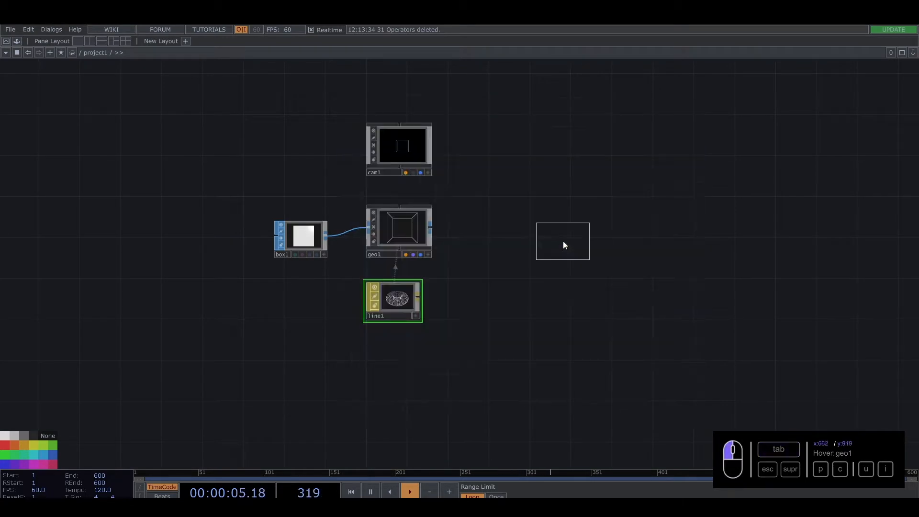
key("Escape")
Add a Render TOP beside geo1 to render the camera's view of the geometry
key("Tab")
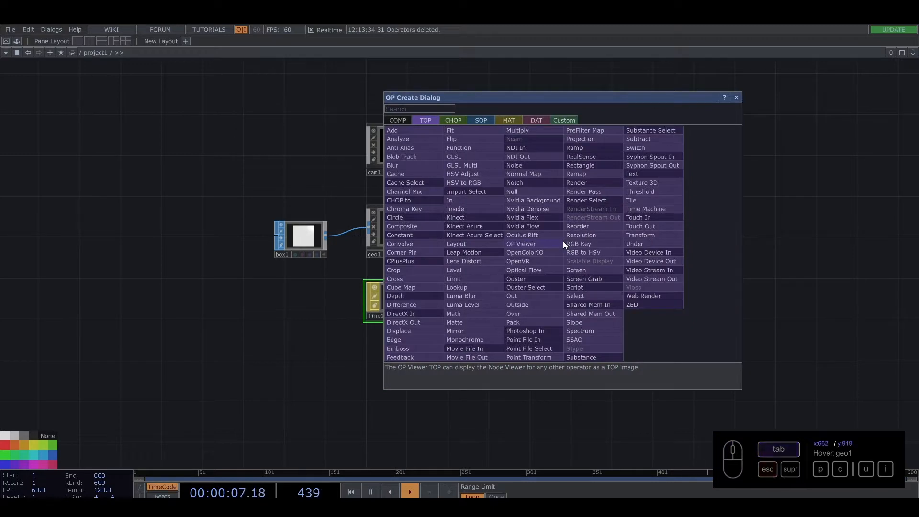
left_click(579, 183)
left_click(498, 233)
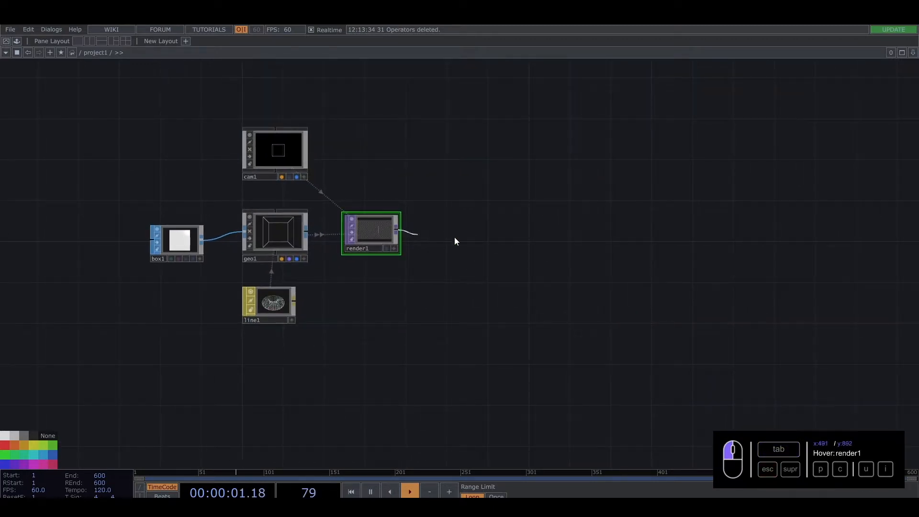
Connect a Null TOP to render1's output, placed well away from it, and rename it out1
key("Tab")
type("nu")
left_click(521, 191)
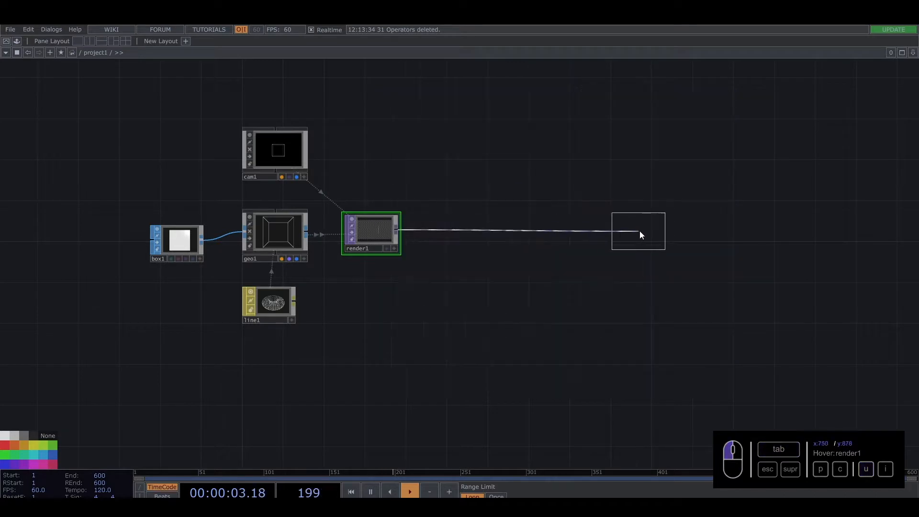
left_click(642, 235)
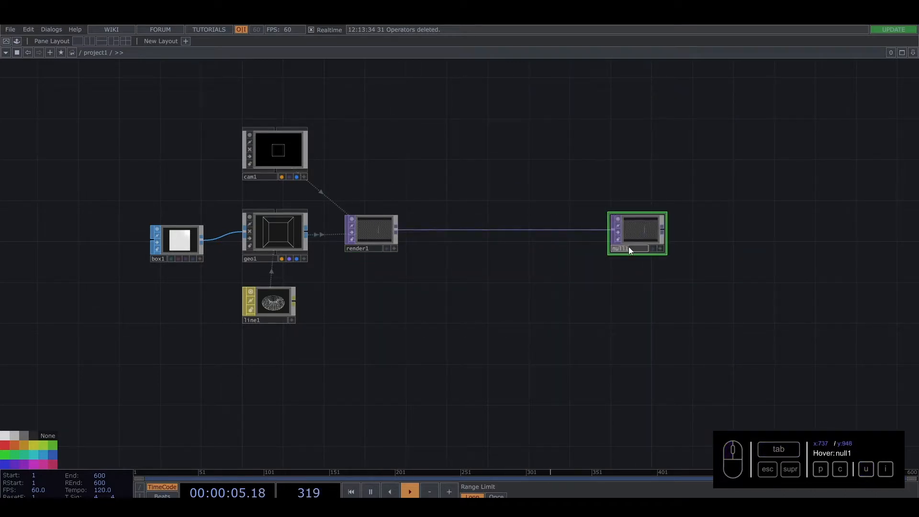
left_click(630, 250)
type("out1")
key("Return")
left_click(633, 243)
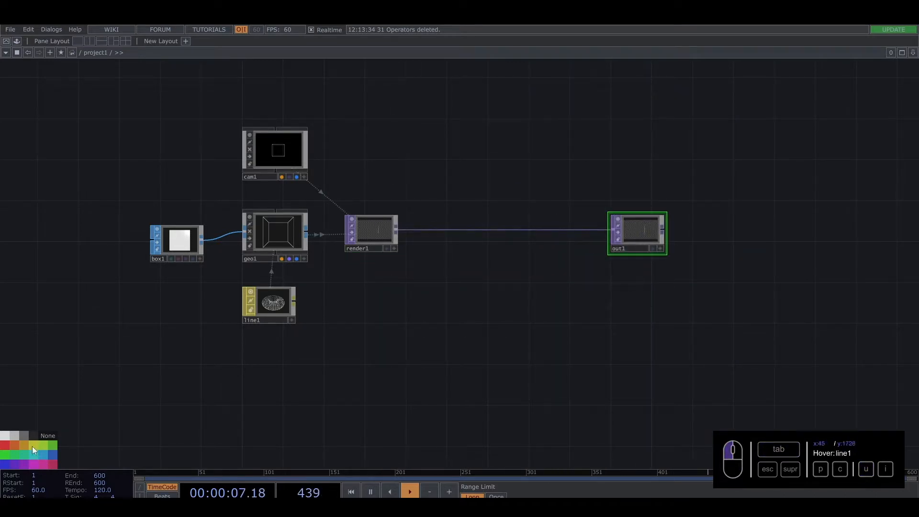
Colour the out1 node crimson and, after moving it farther from render1, display it as the network background
left_click(52, 466)
left_click_drag(653, 252, 807, 252)
left_click(806, 248)
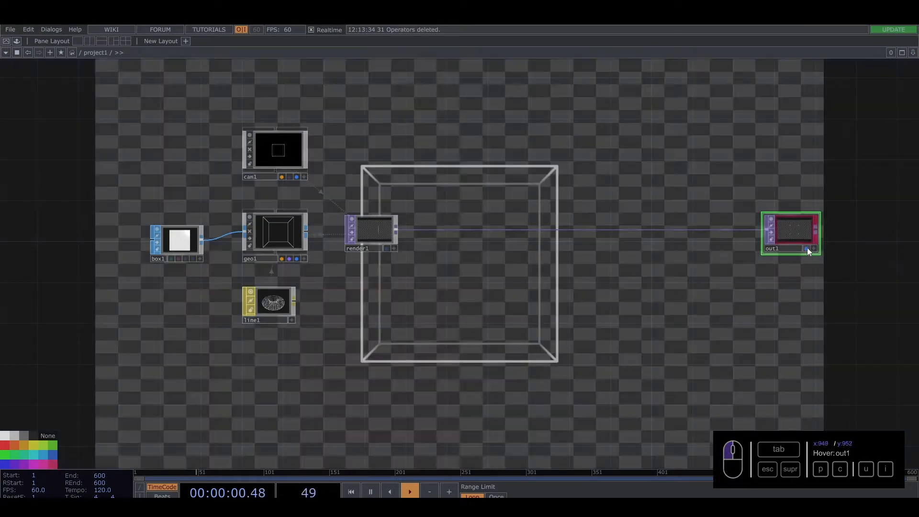
Insert a Transform TOP on the wire between render1 and out1, close to out1
right_click(679, 224)
left_click(696, 215)
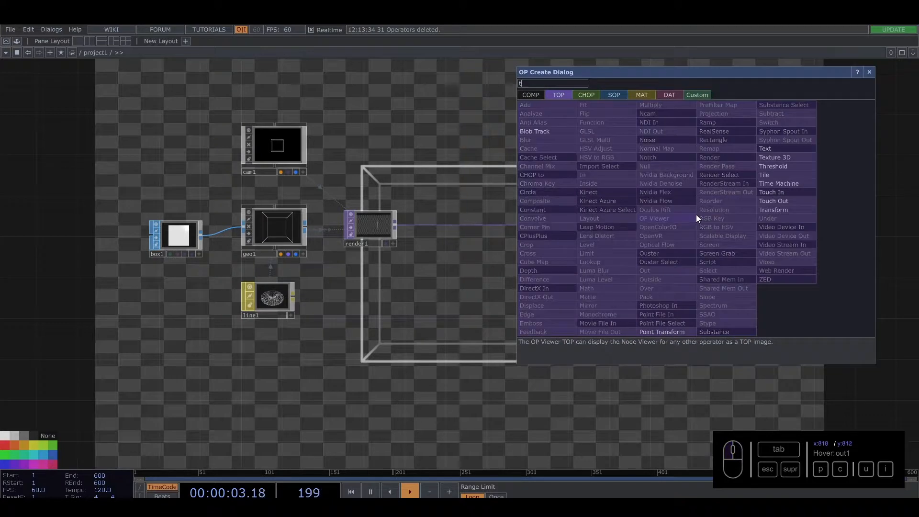
left_click(769, 207)
left_click(705, 225)
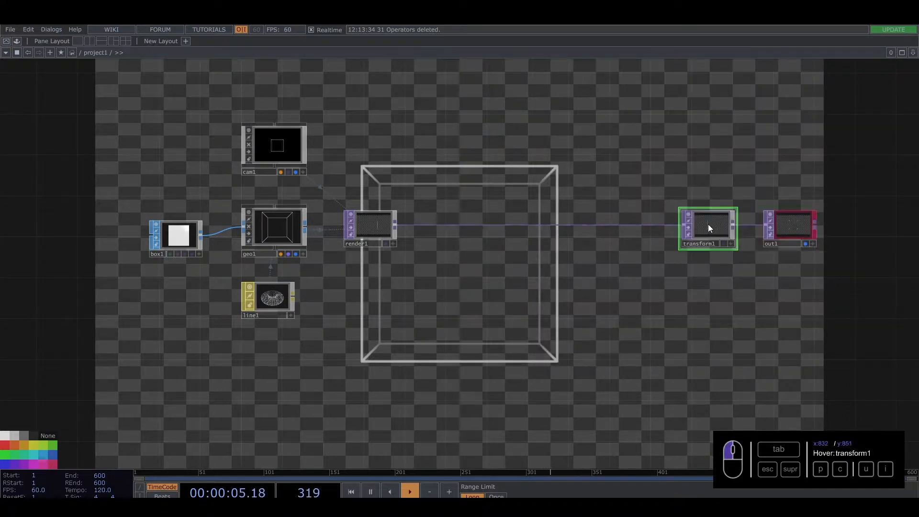
Set the background color alpha of transform1 to 1
key("p")
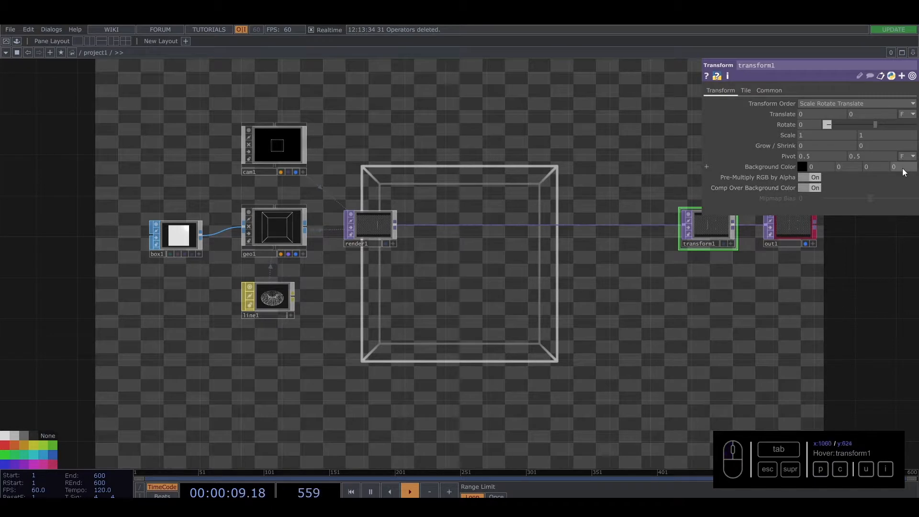
left_click_drag(910, 164, 852, 164)
type("1")
left_click(568, 168)
Move the box, camera, geometry, line and render nodes together farther away from transform1
left_click_drag(489, 202, 616, 257)
right_click_drag(307, 200, 595, 430)
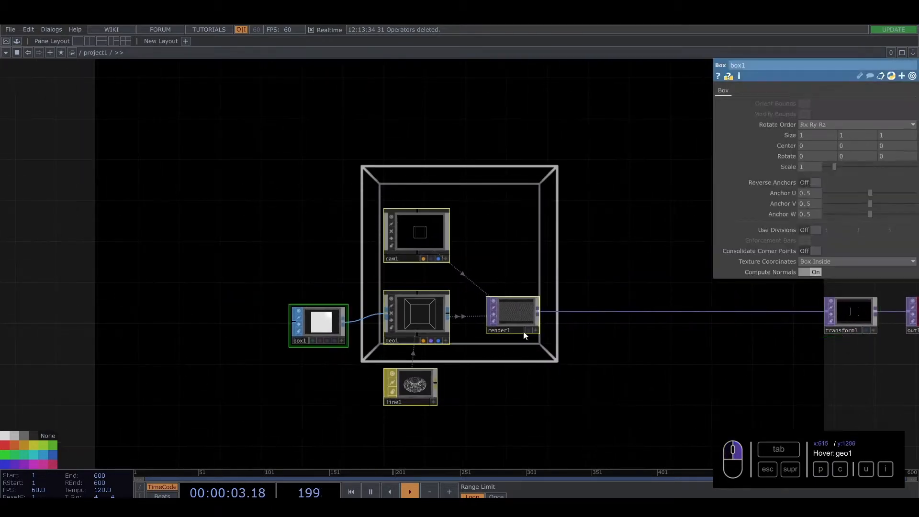
left_click_drag(517, 316, 430, 318)
Turn off Draw Lines on the line1 material and toggle its Draw Points option
left_click(335, 313)
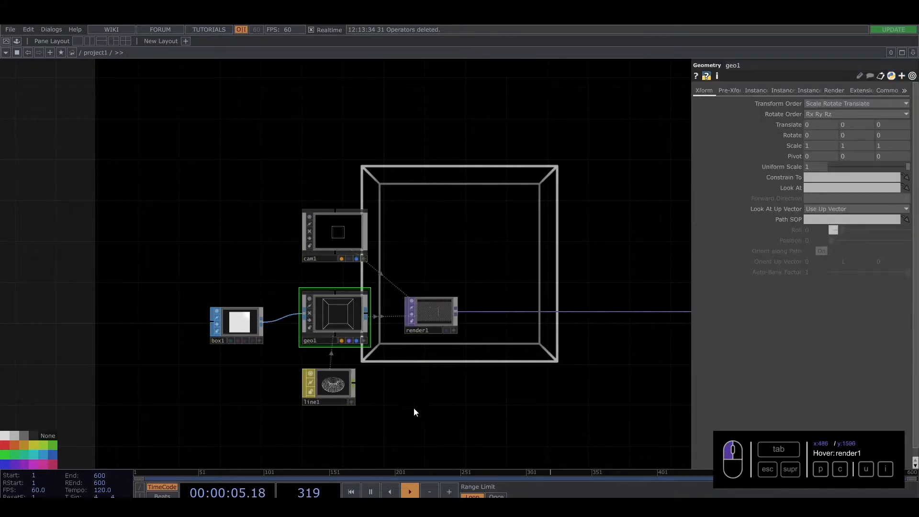
left_click(320, 394)
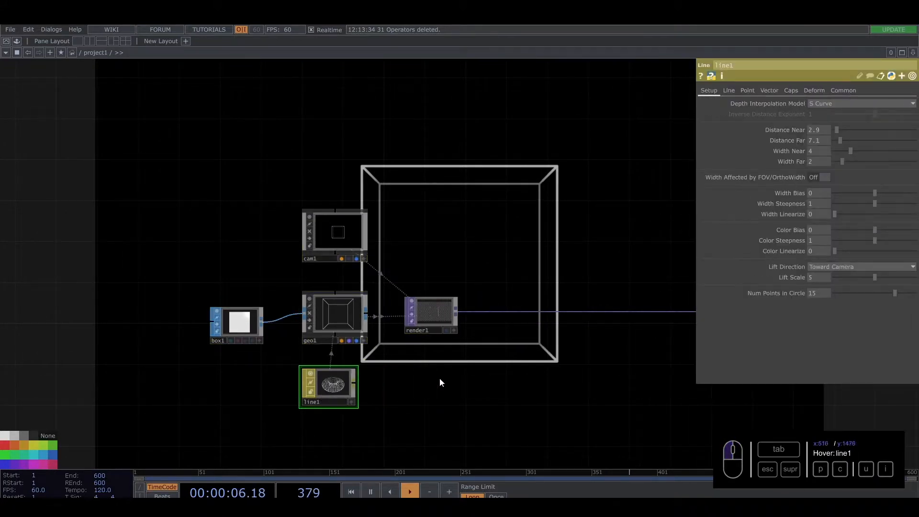
left_click(728, 90)
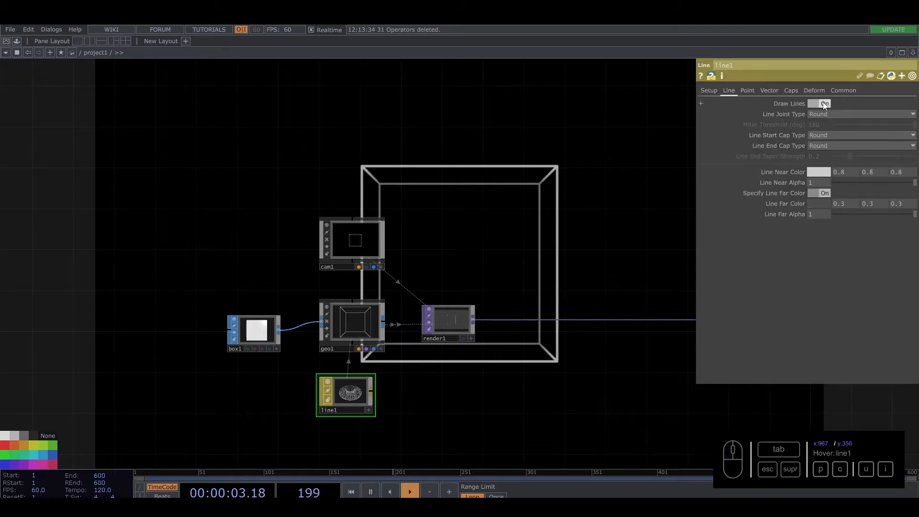
left_click(824, 104)
left_click(747, 90)
left_click(829, 103)
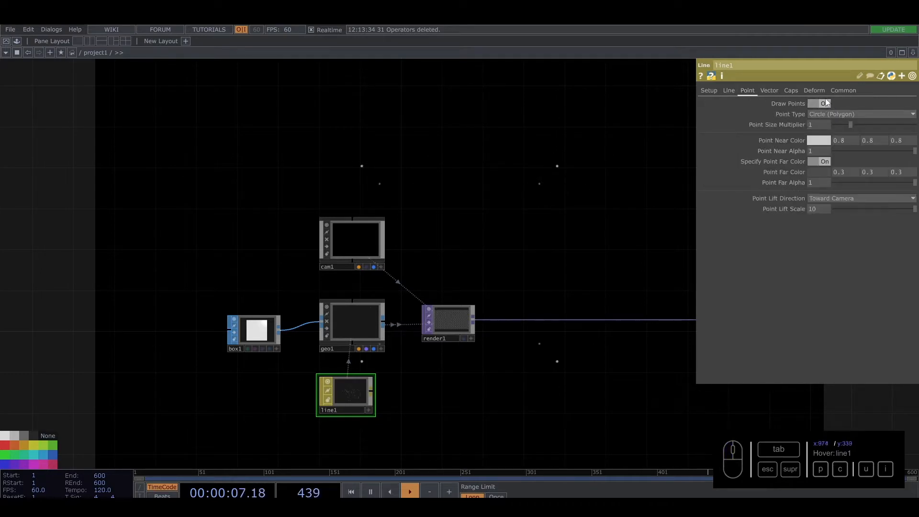
Turn on Draw Vectors and Draw Lines for the line1 material
left_click(769, 91)
left_click(822, 104)
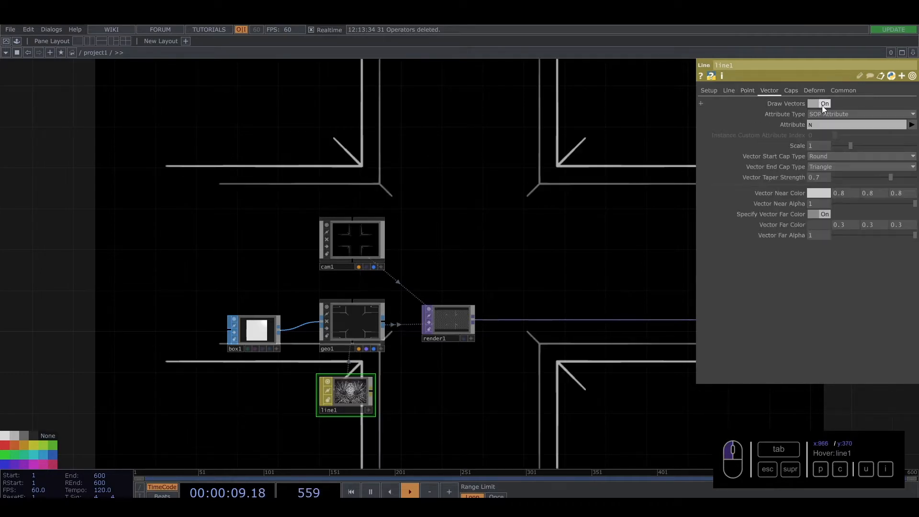
left_click_drag(595, 203, 560, 239)
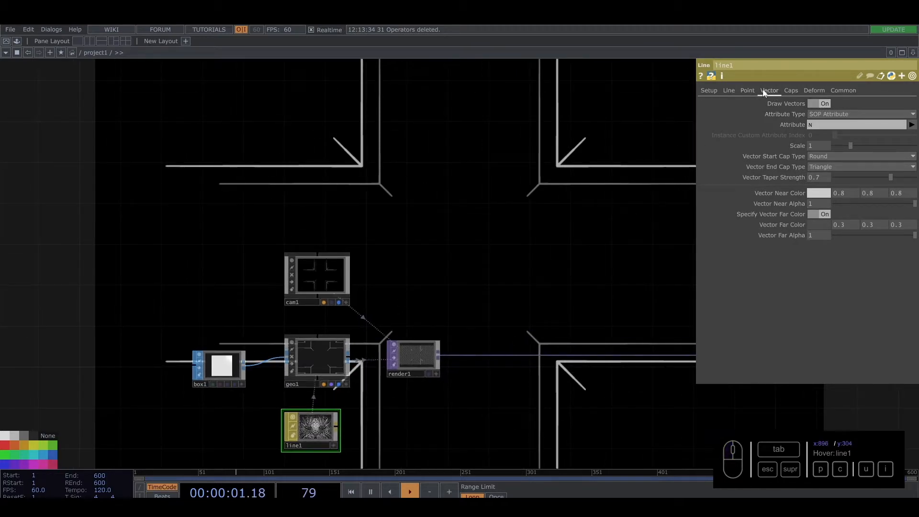
left_click(728, 91)
left_click(822, 103)
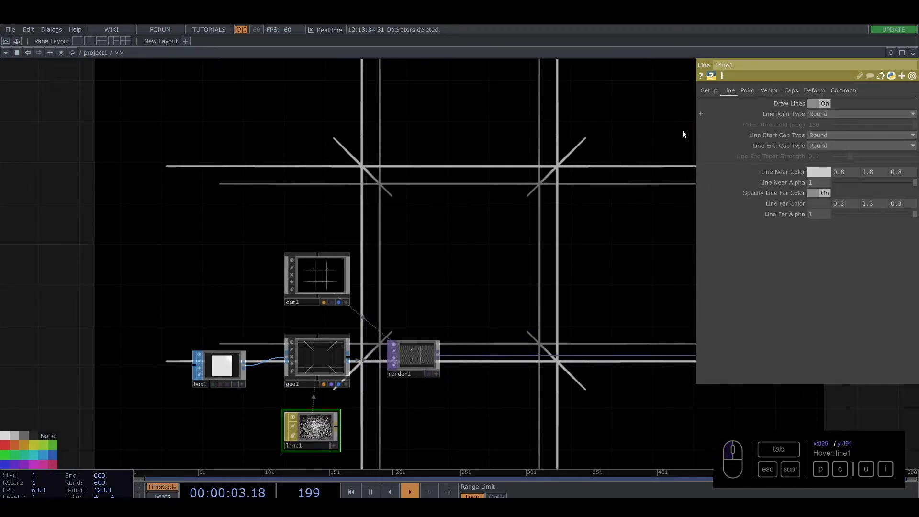
Set the Line Near Color of line1 to bright blue (0, 0.18431, 1)
left_click(817, 172)
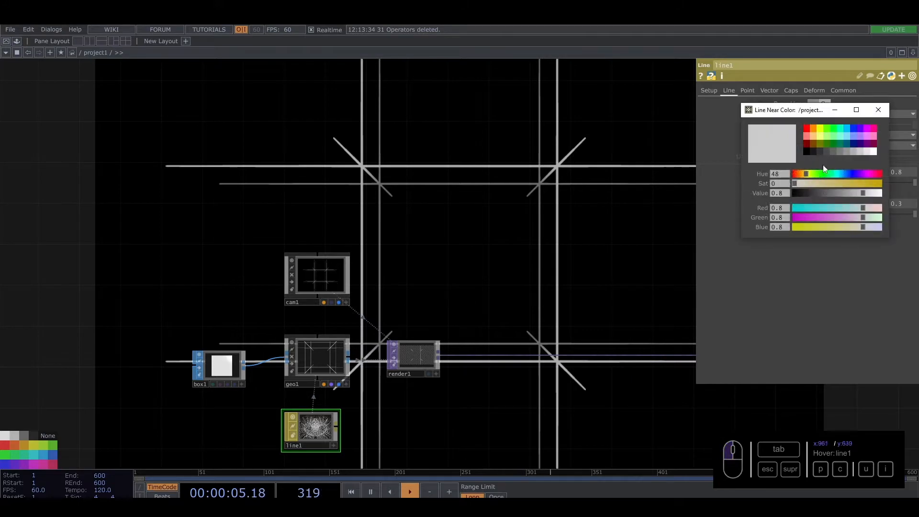
left_click(856, 148)
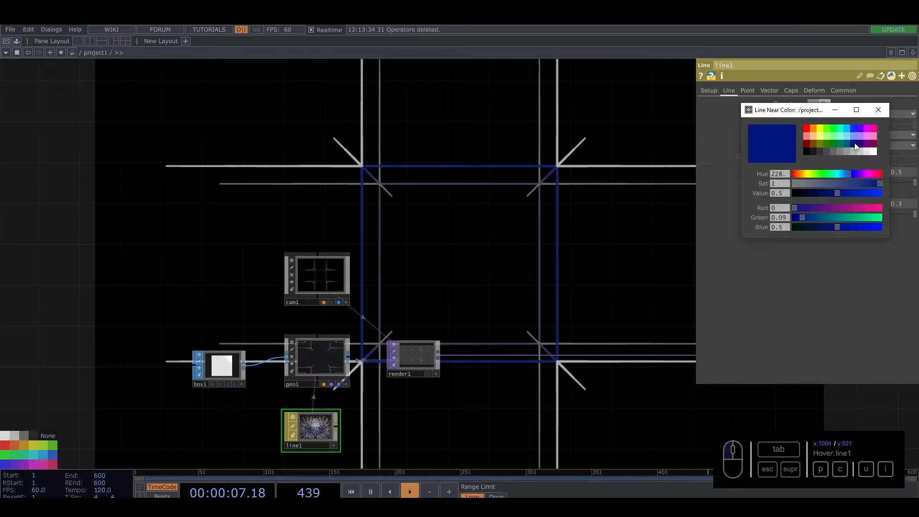
left_click(867, 126)
left_click(879, 110)
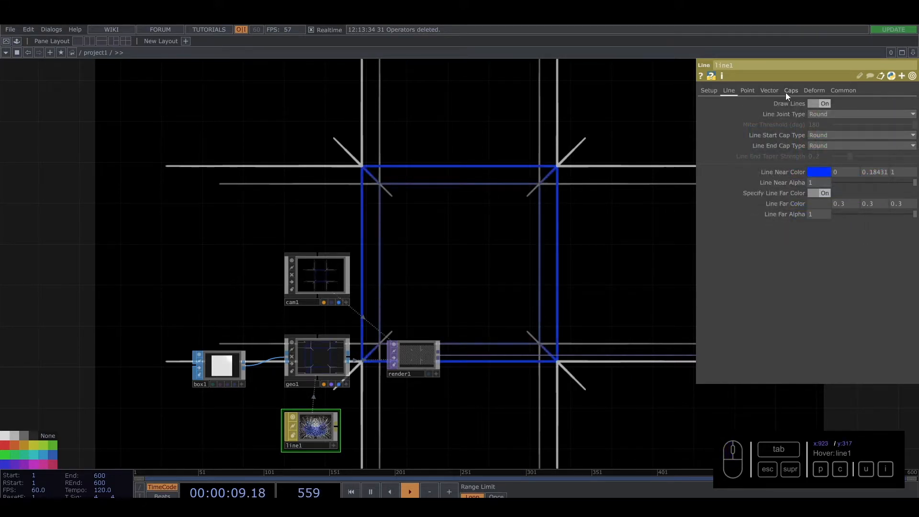
Set the Vector Near Color of line1 to golden yellow (1, 0.8, 0)
left_click(769, 91)
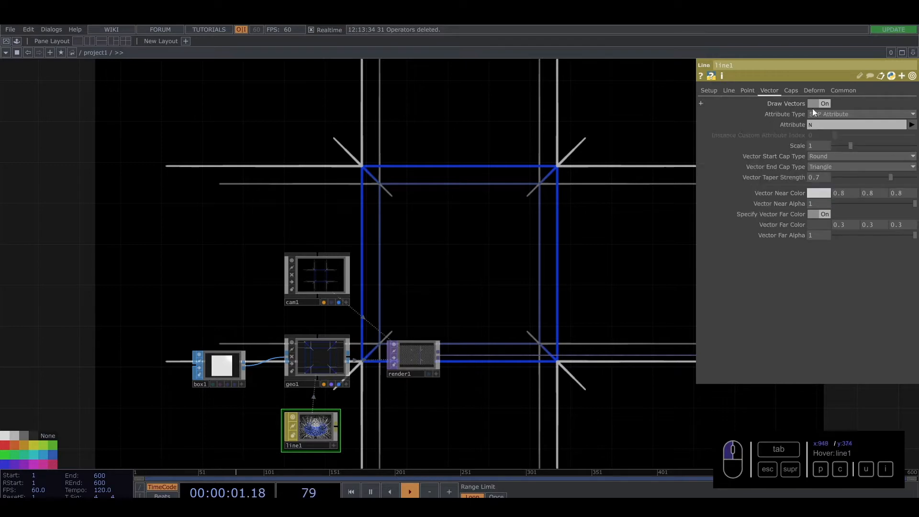
left_click(817, 192)
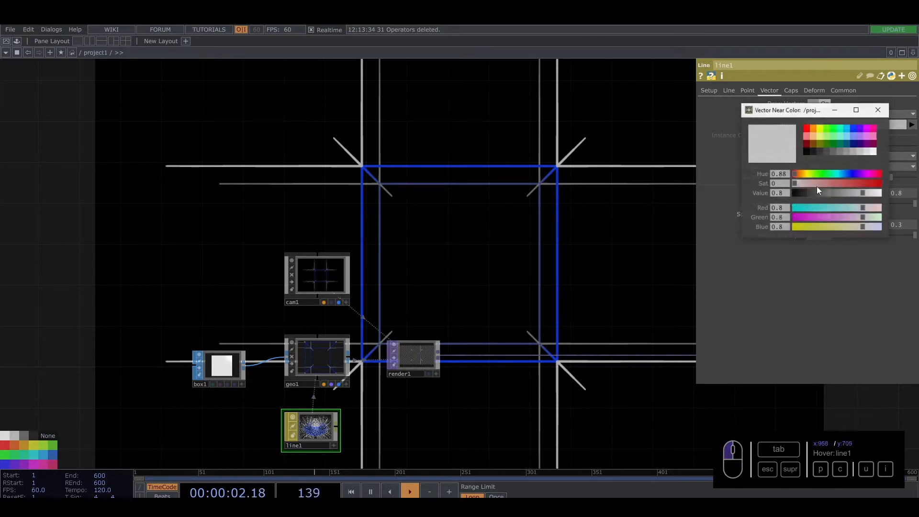
left_click(820, 128)
mouse_move(807, 174)
left_mouse_down()
mouse_move(798, 174)
mouse_move(808, 175)
left_mouse_up()
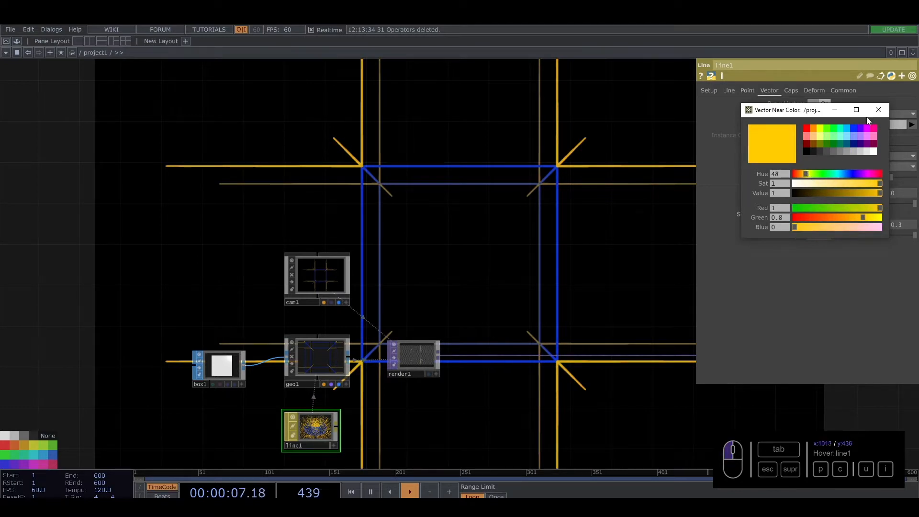
left_click(870, 111)
left_click_drag(508, 193, 534, 181)
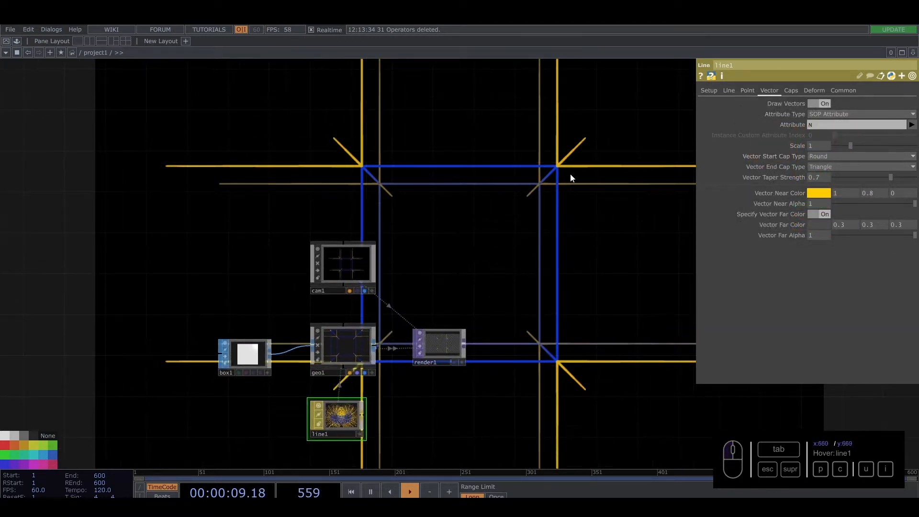
Duplicate the geo1 and line1 nodes together and place the copies below line1
left_click_drag(488, 238, 560, 67)
left_click_drag(415, 247, 418, 248)
right_click_drag(450, 303, 403, 167)
key("ctrl+c")
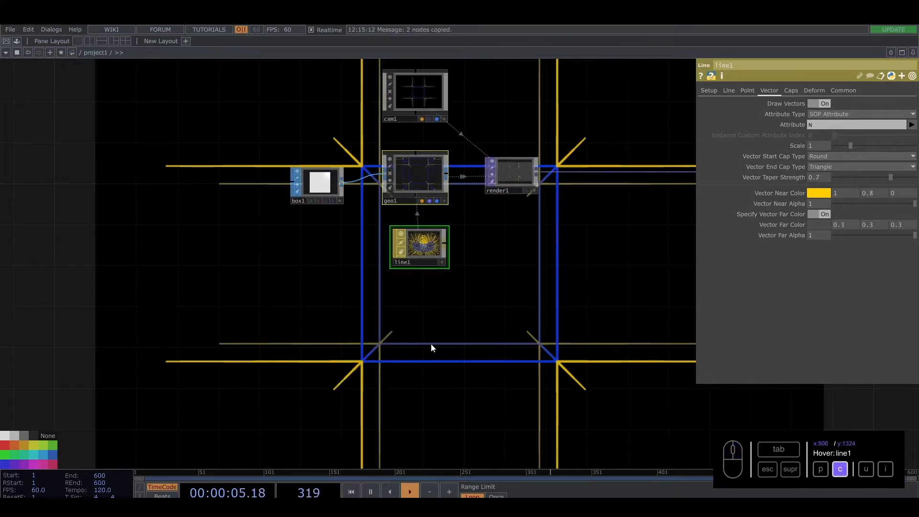
key("ctrl+v")
left_click_drag(410, 302, 410, 333)
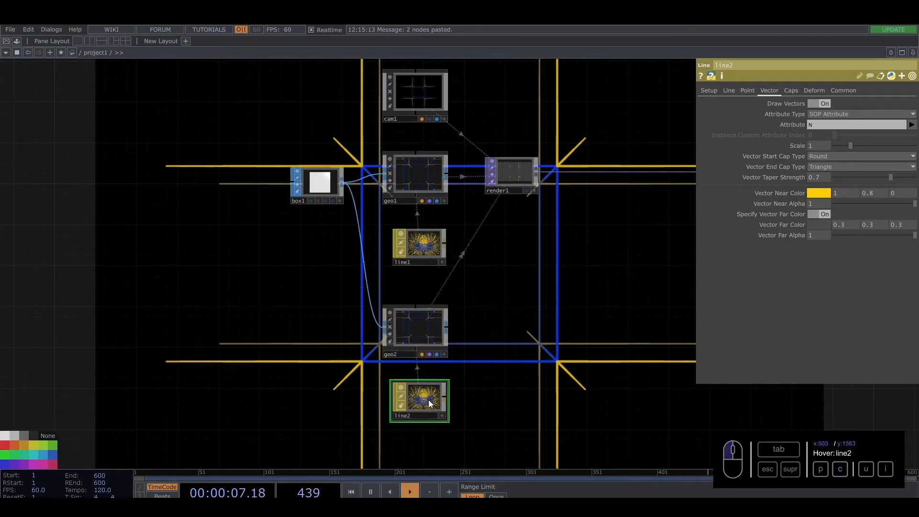
Turn off Draw Vectors on the line2 material
left_click_drag(508, 280, 396, 303)
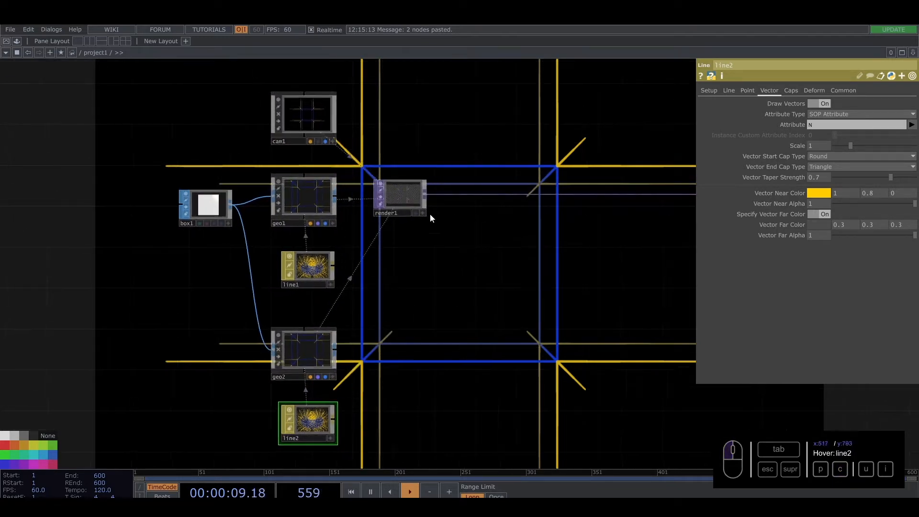
left_click_drag(523, 284, 585, 257)
left_click(367, 402)
left_click(820, 103)
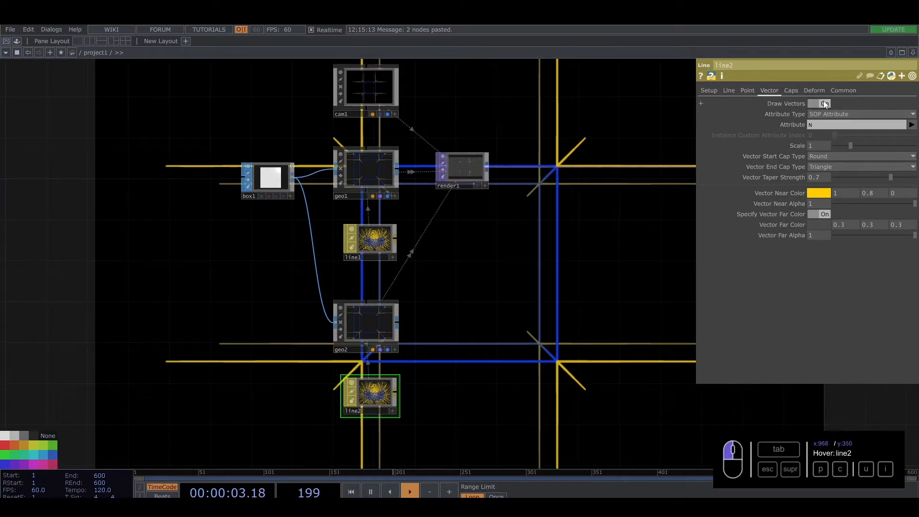
Scale geo2 to 0.65 on all three axes
left_click(375, 313)
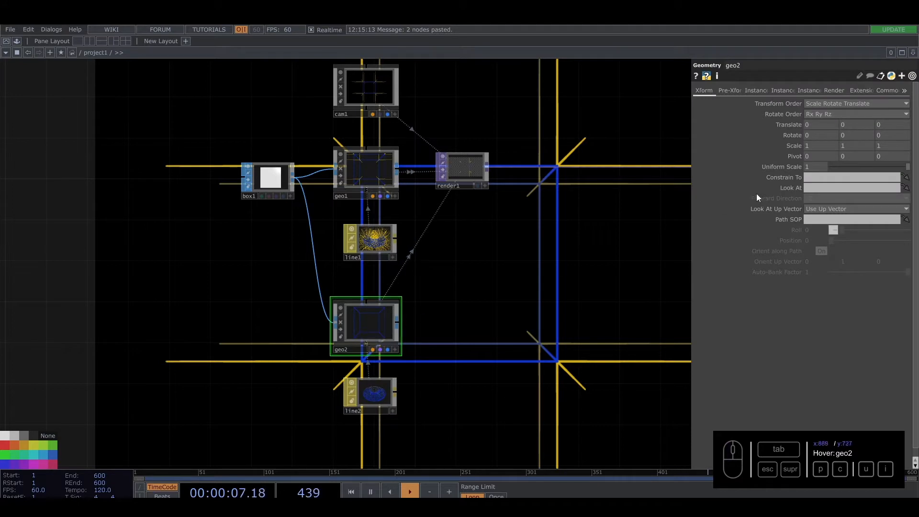
mouse_move(793, 146)
middle_mouse_down()
mouse_move(798, 159)
mouse_move(794, 131)
middle_mouse_up()
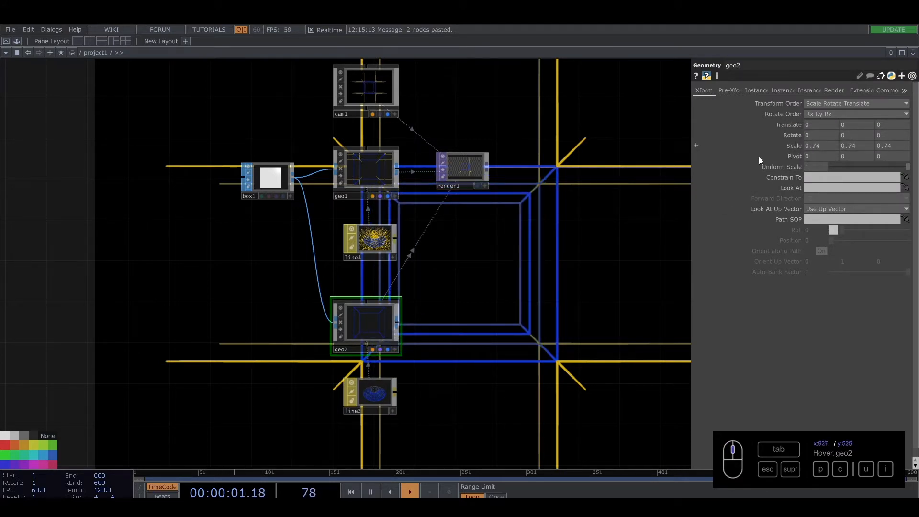
left_click(822, 148)
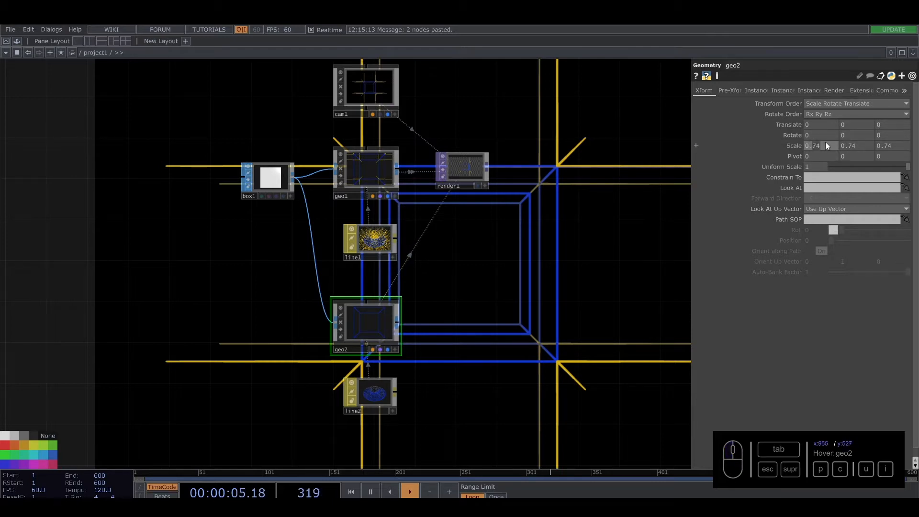
type("0.65")
left_click(869, 145)
type("0.65")
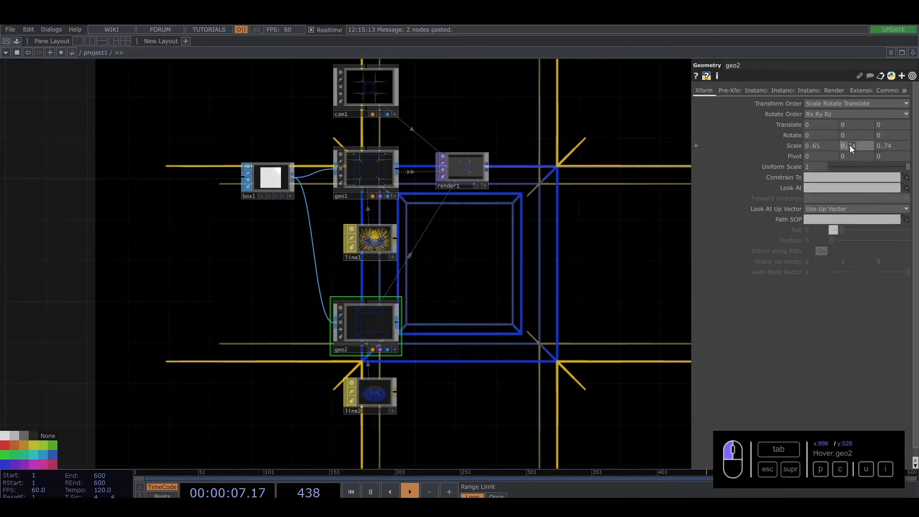
left_click(890, 144)
type("0.65")
key("Return")
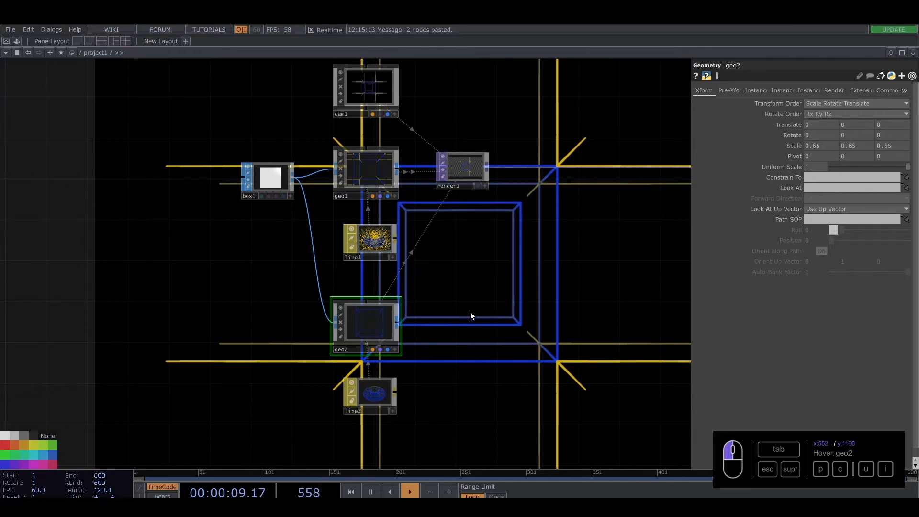
Copy line1's Vector Near Color onto the Line Near Color of line2, and nudge the line2 node slightly
left_click(378, 399)
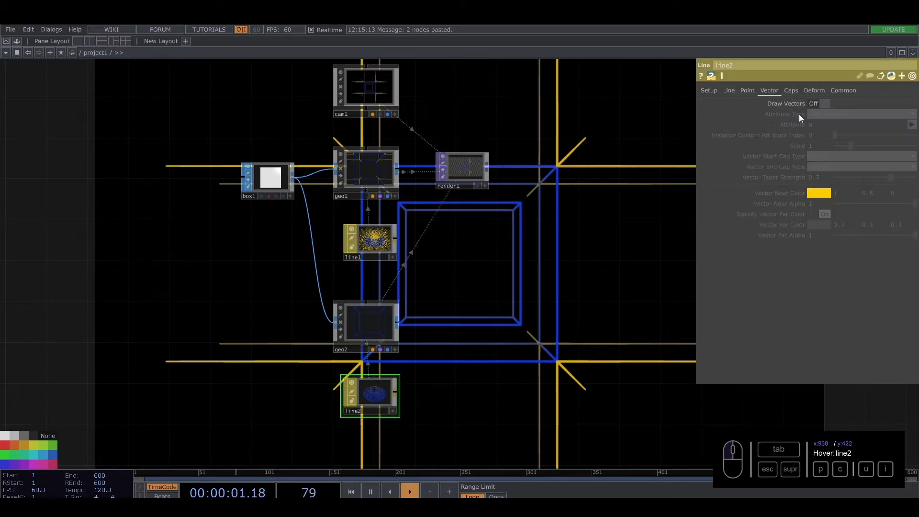
left_click(377, 243)
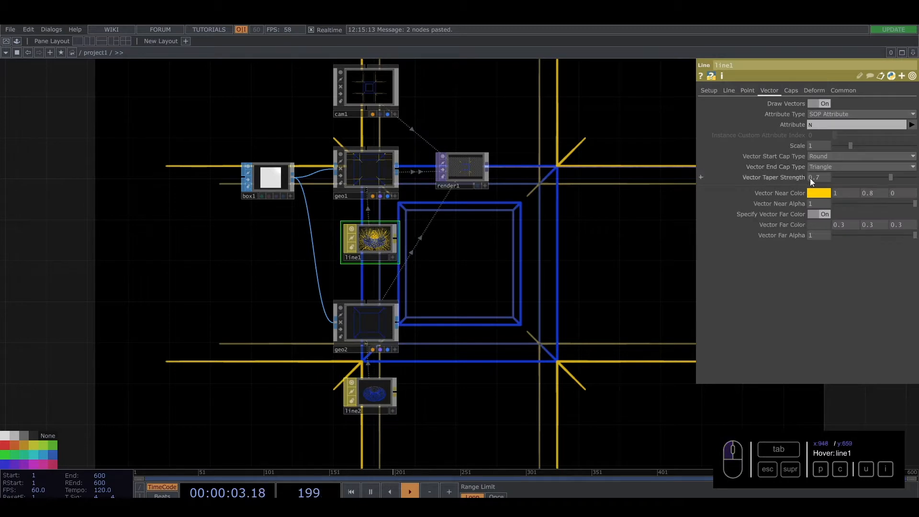
right_click(802, 197)
left_click(708, 167)
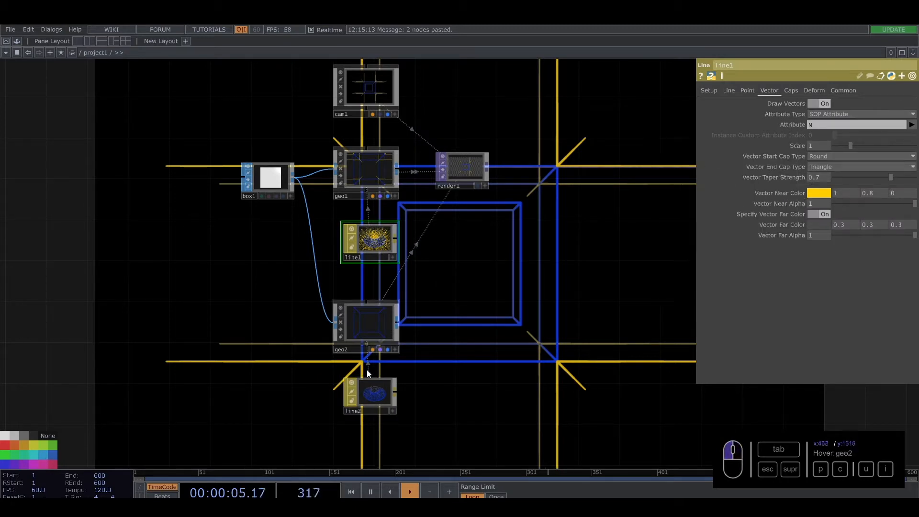
left_click(381, 388)
left_click(731, 90)
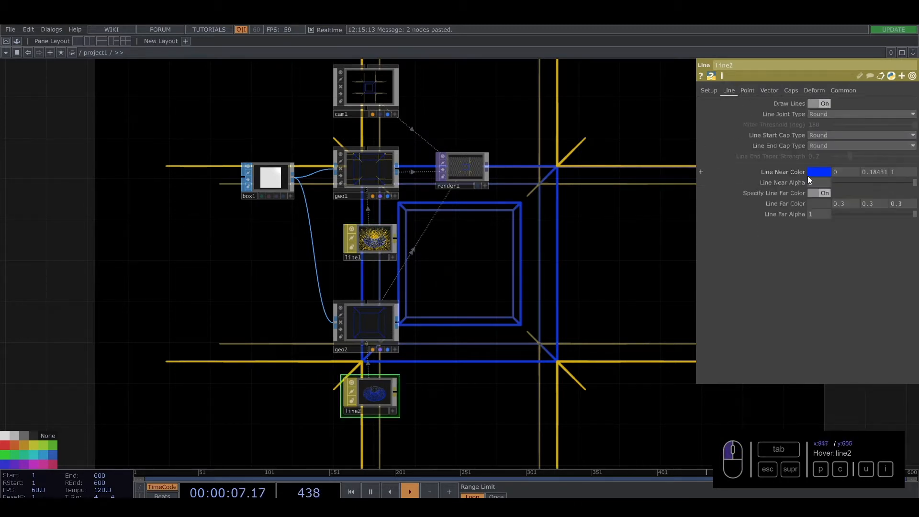
right_click(797, 173)
left_click(708, 187)
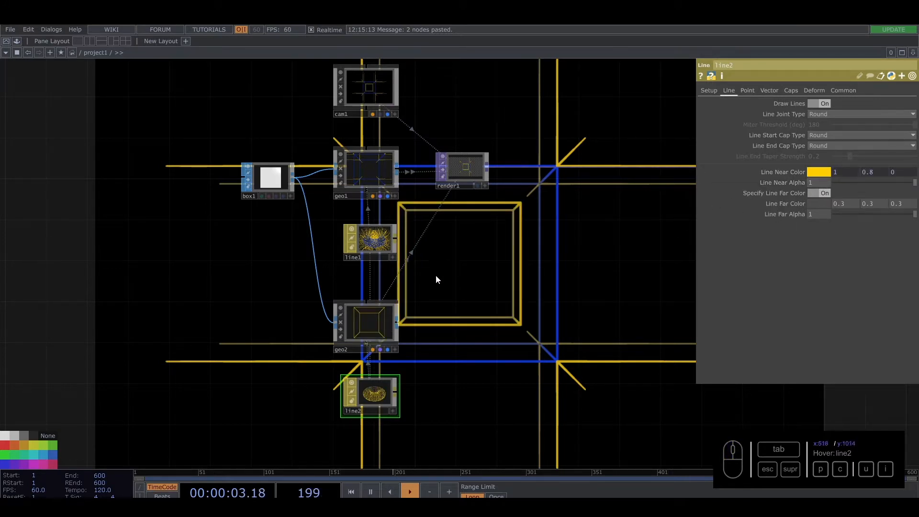
left_click_drag(377, 390, 369, 390)
Drive the rotation of geo1 with an absTime.seconds expression and give geo2 the same time-based rotation on all three axes
left_click_drag(471, 346, 440, 340)
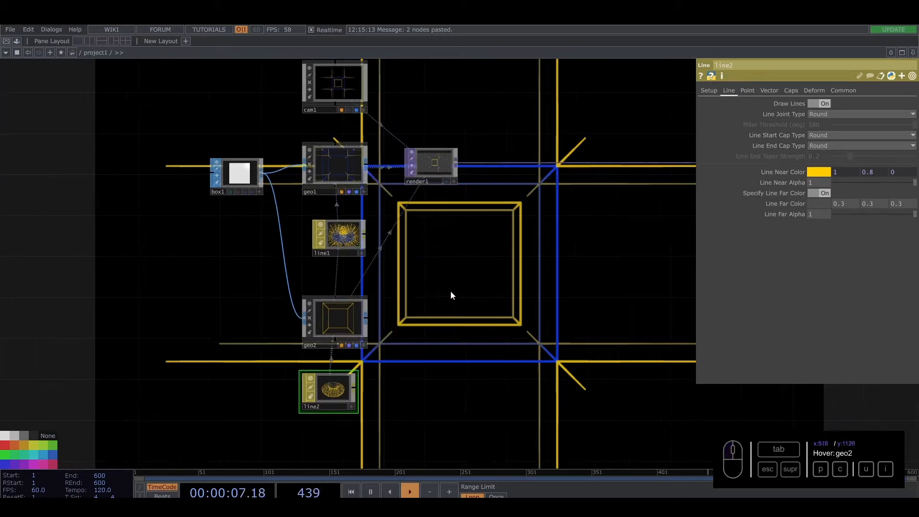
left_click_drag(455, 293, 324, 320)
left_click_drag(401, 302, 342, 303)
left_click_drag(399, 304, 442, 291)
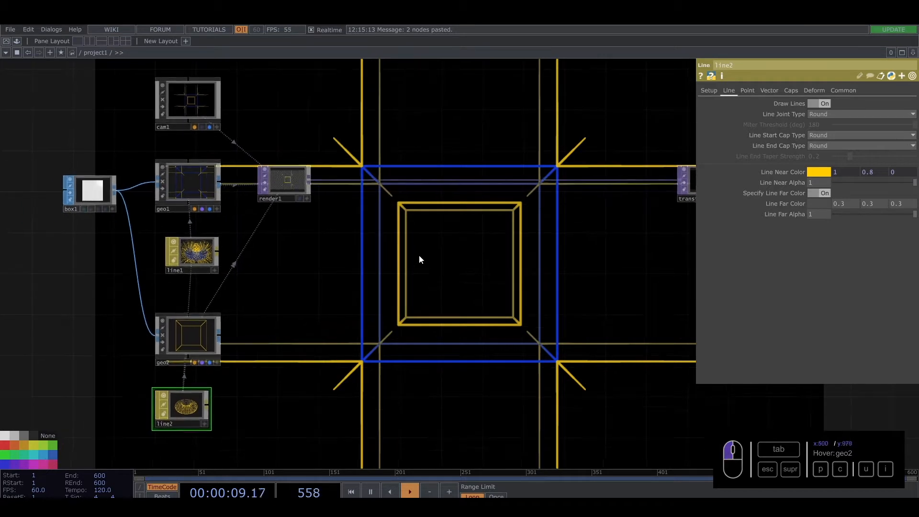
left_click_drag(363, 275, 400, 280)
left_click(248, 197)
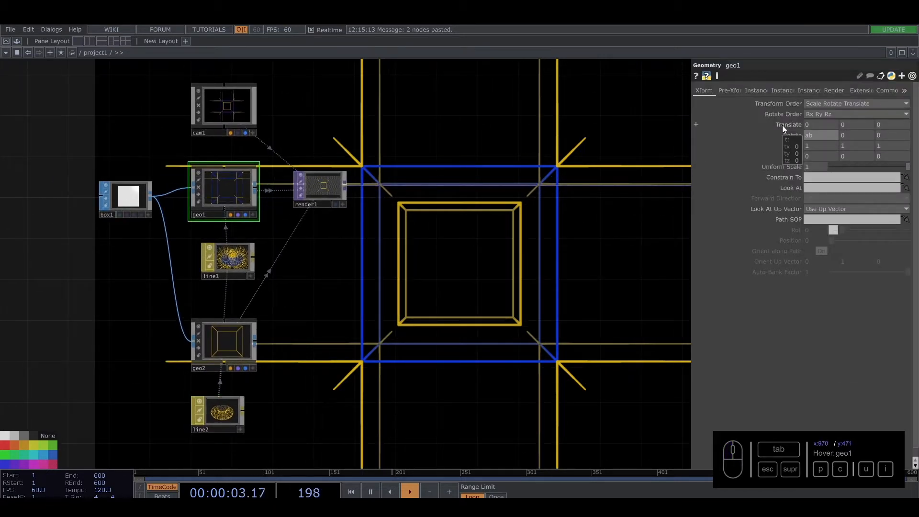
type("absTime.secon")
key("Return")
left_click(817, 136)
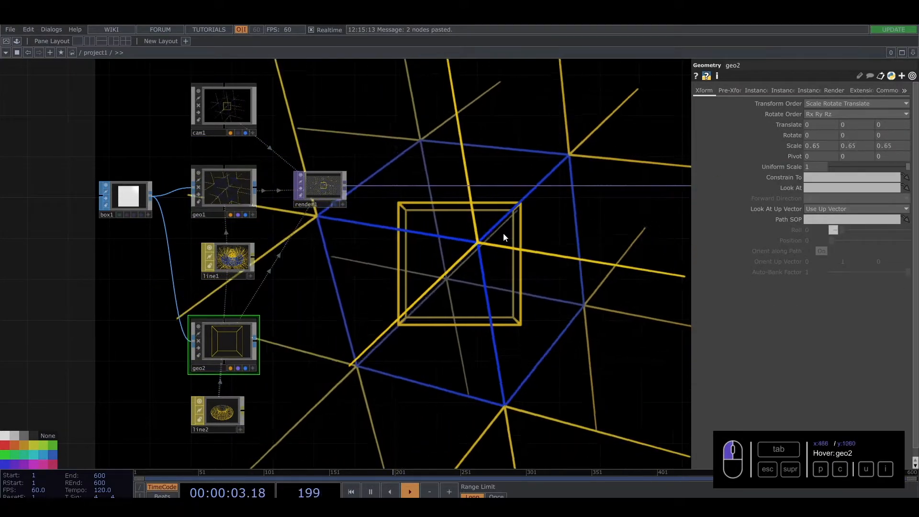
left_click(830, 136)
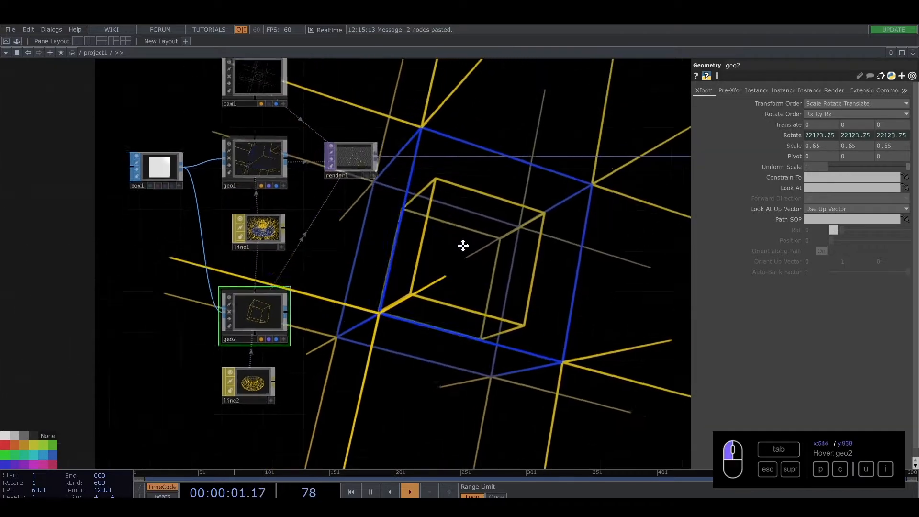
Add the 02_Glow and 01_Painting effect components to the network and route render1's output through 02_Glow
left_click_drag(325, 296, 287, 309)
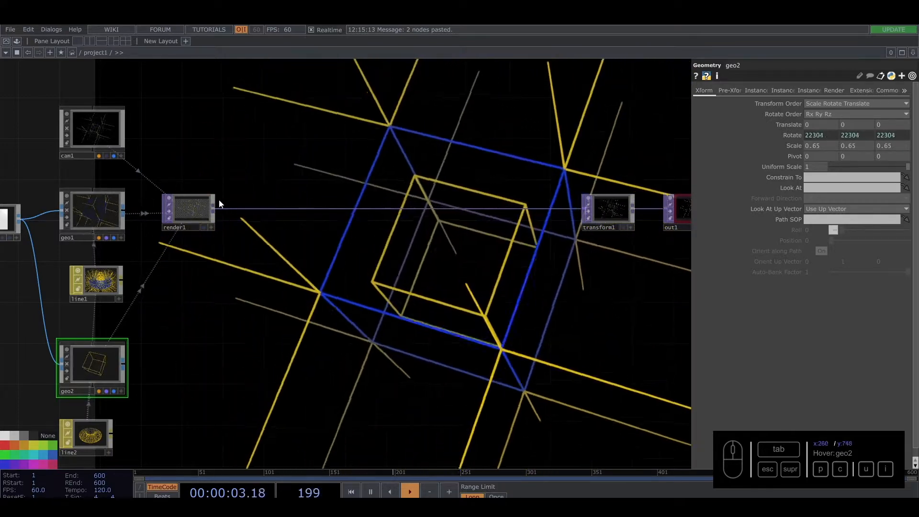
left_click(17, 40)
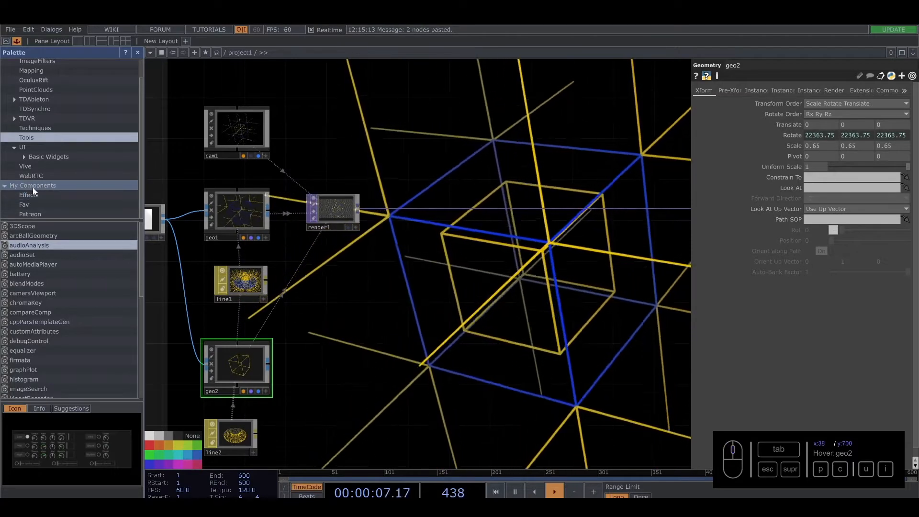
left_click(32, 194)
left_click_drag(31, 245, 431, 277)
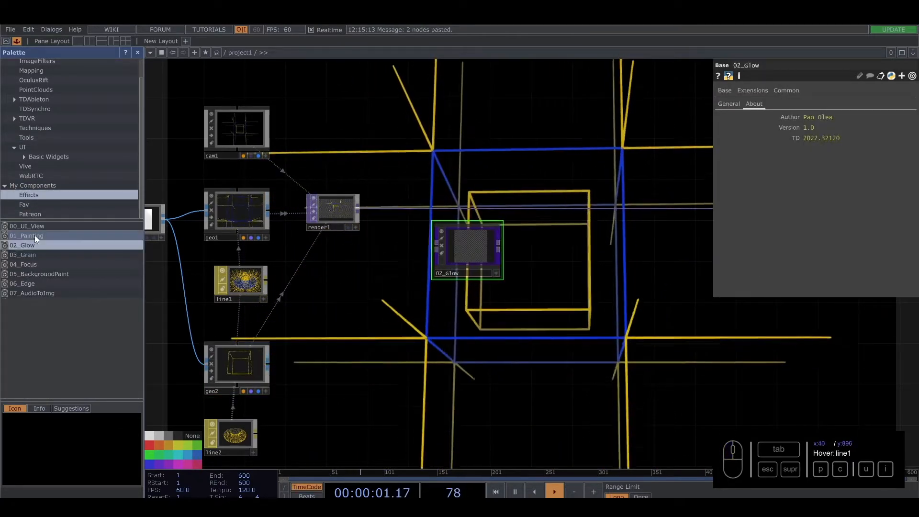
left_click_drag(34, 234, 373, 282)
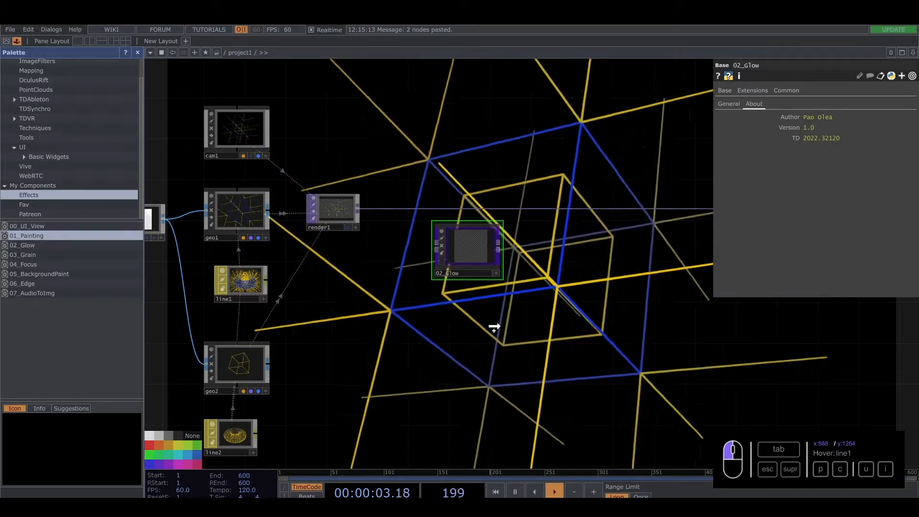
left_click(138, 52)
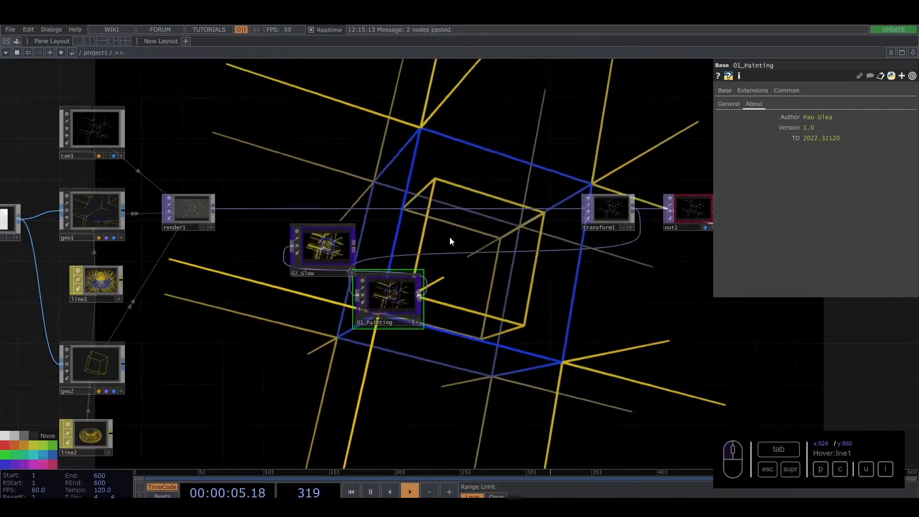
scroll(421, 268, "up", 4)
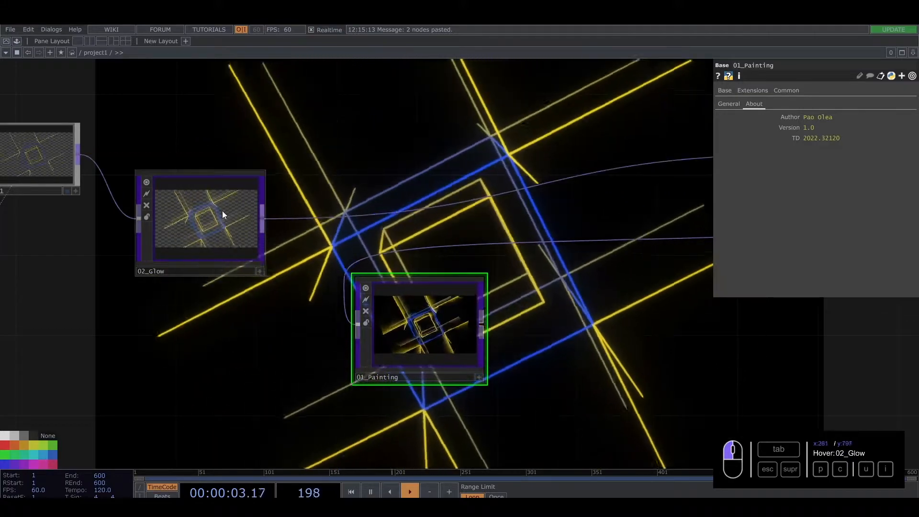
Move the 02_Glow component up beside render1 and set its Intensity to 1
left_click_drag(218, 214, 242, 170)
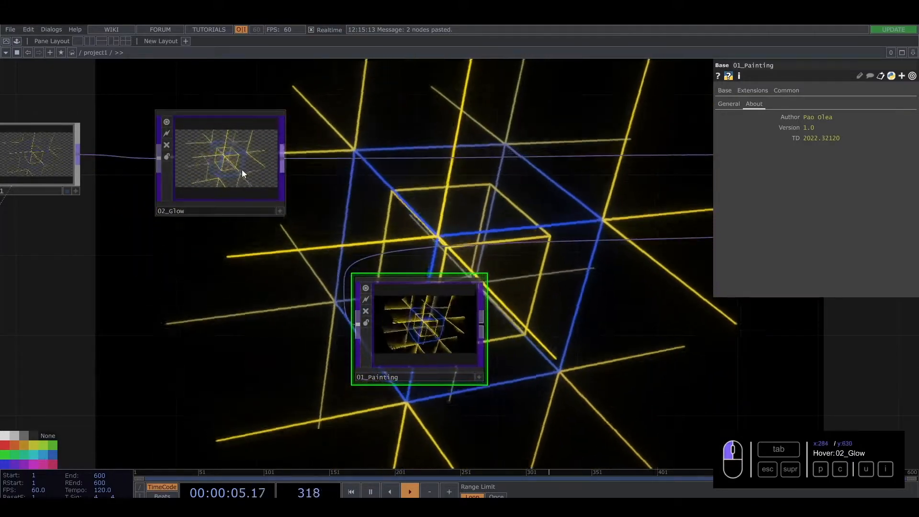
left_click_drag(876, 129, 917, 138)
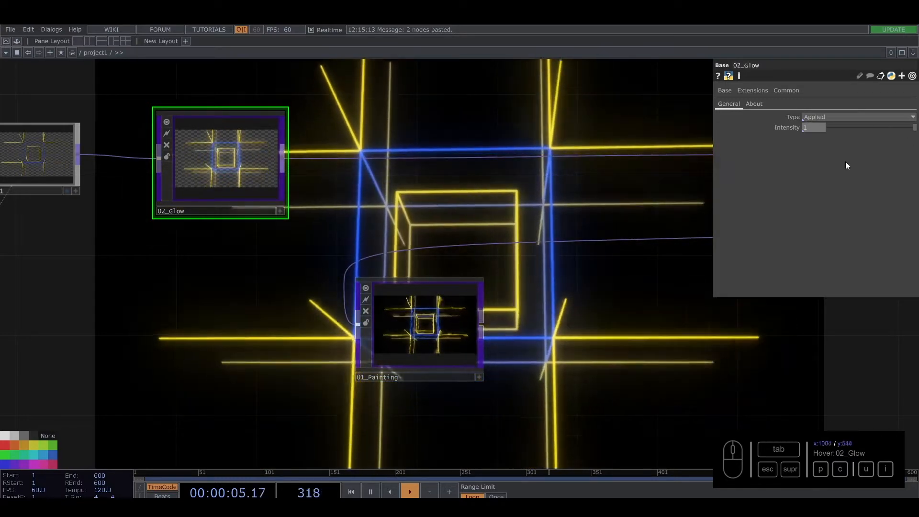
Insert 01_Painting between 02_Glow and transform1 in the chain and line it up with 02_Glow
left_click_drag(416, 311, 355, 279)
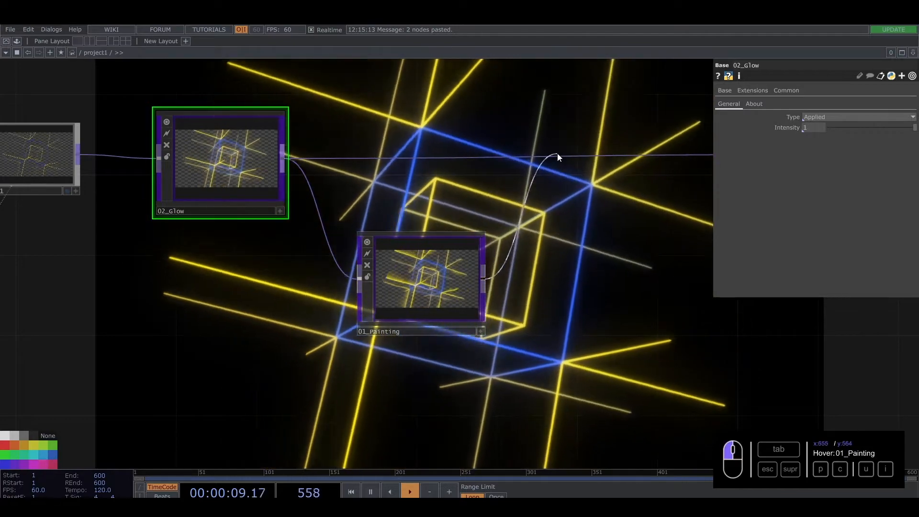
left_click_drag(435, 275, 436, 154)
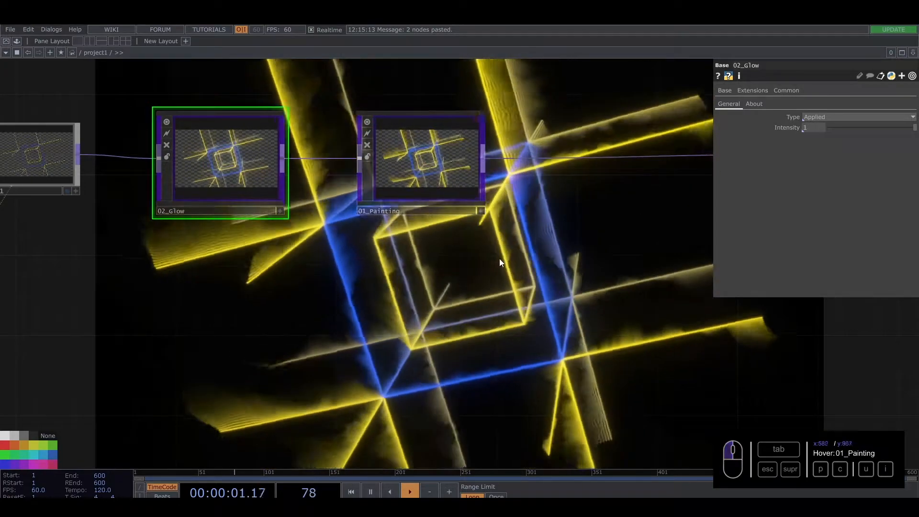
left_click_drag(498, 258, 501, 298)
left_click_drag(554, 202, 560, 280)
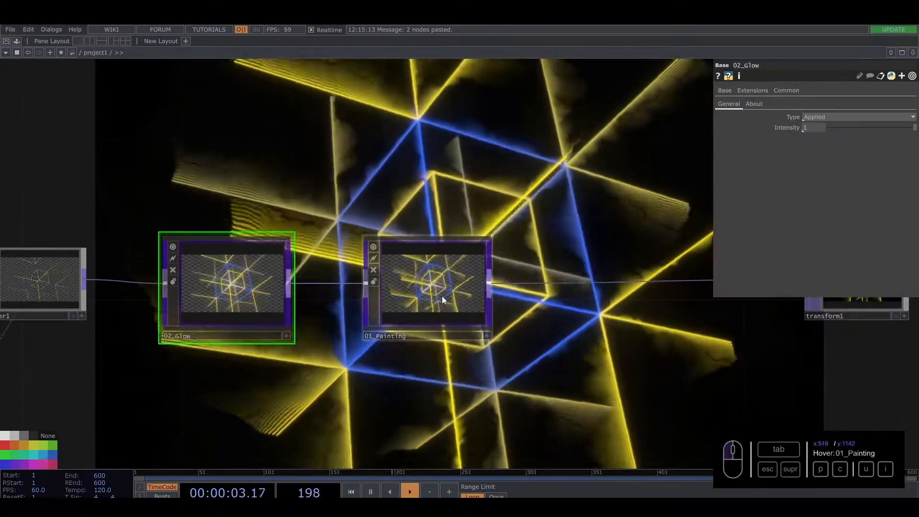
Try a Period of 0 and a higher Opacity on the 01_Painting component, undoing the Opacity change
left_click(441, 296)
left_click_drag(843, 127, 778, 123)
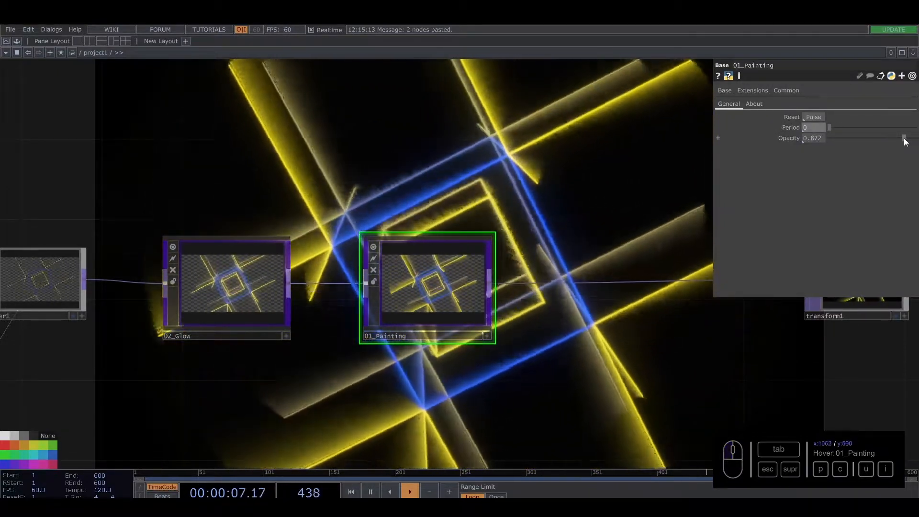
left_click_drag(903, 138, 908, 140)
key("ctrl+z")
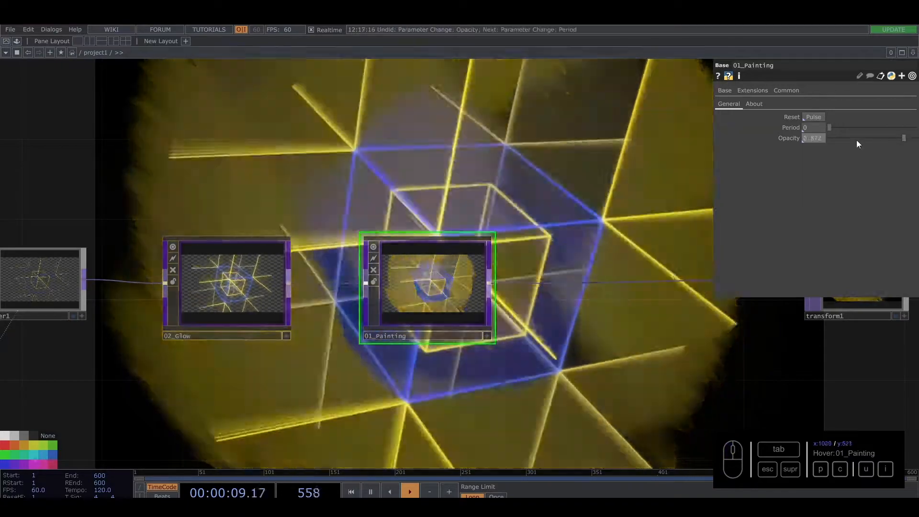
Set the Period of 01_Painting to 5
left_click_drag(829, 126, 915, 128)
left_click_drag(791, 127, 756, 125)
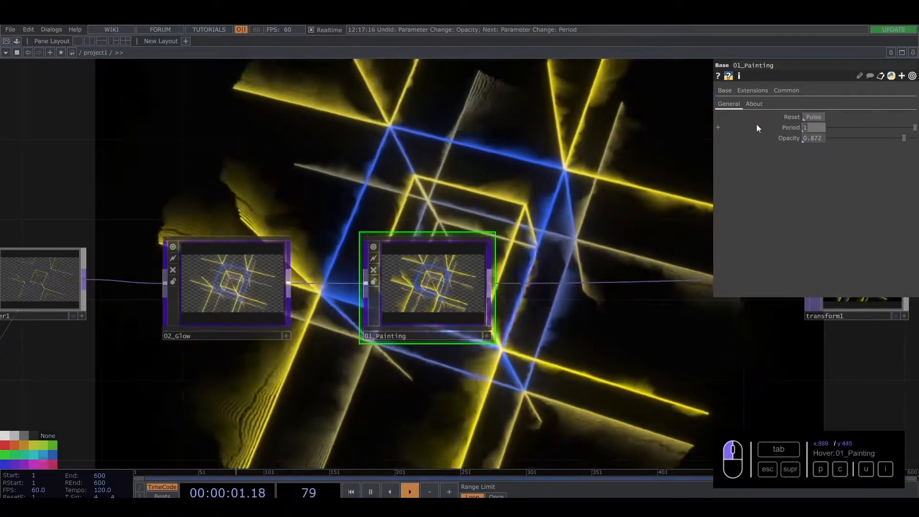
type("5")
key("Return")
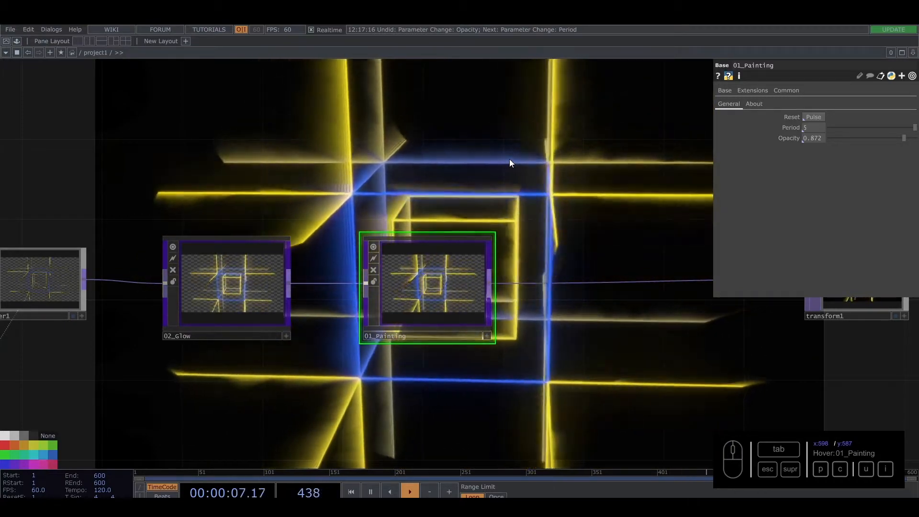
Move the transform1 node close to out1 to free space after 01_Painting
scroll(494, 262, "down", 4)
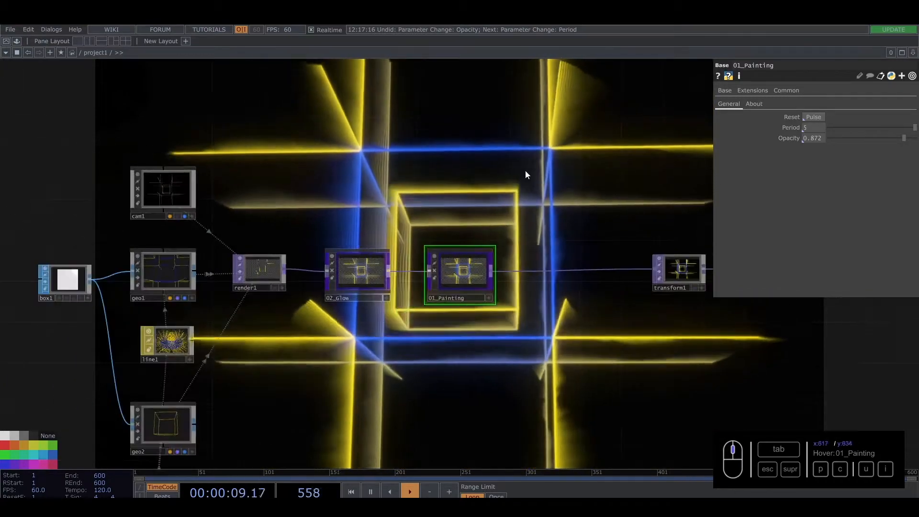
left_click_drag(524, 170, 693, 338)
left_click_drag(523, 290, 574, 290)
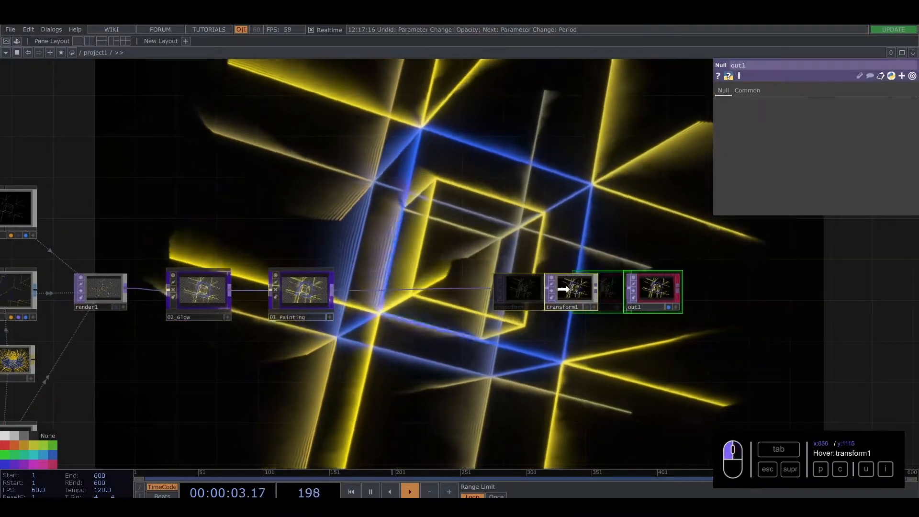
Add the lightTunnel component from the palette's ImageFilters to the network, placing it above the chain, and close the palette
scroll(412, 271, "down", 3)
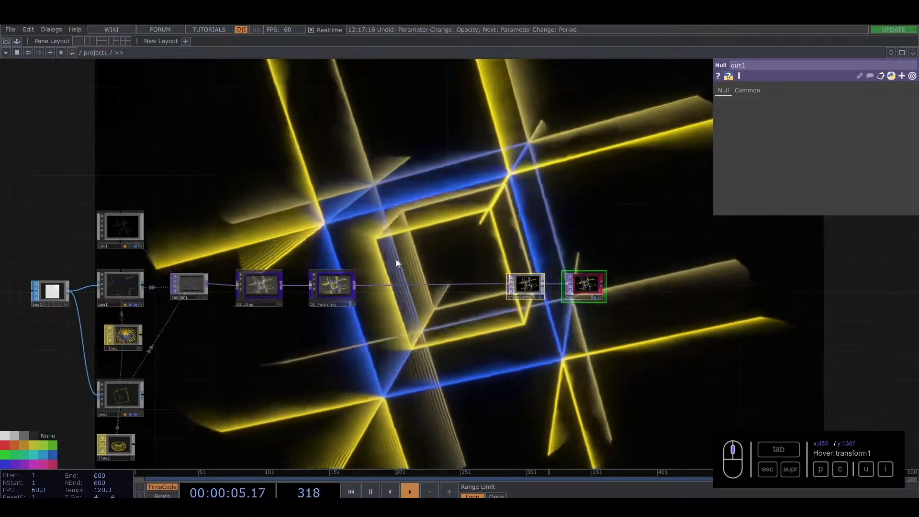
left_click_drag(320, 197, 442, 174)
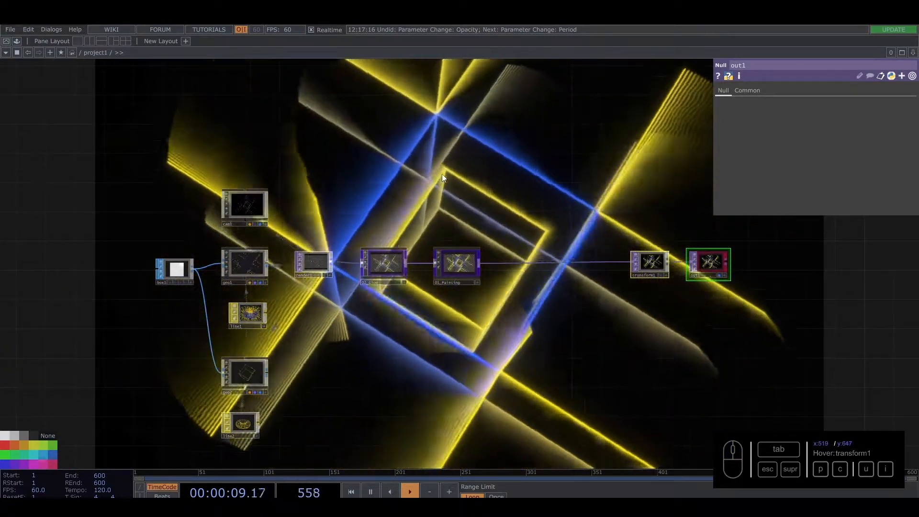
left_click_drag(467, 342, 380, 361)
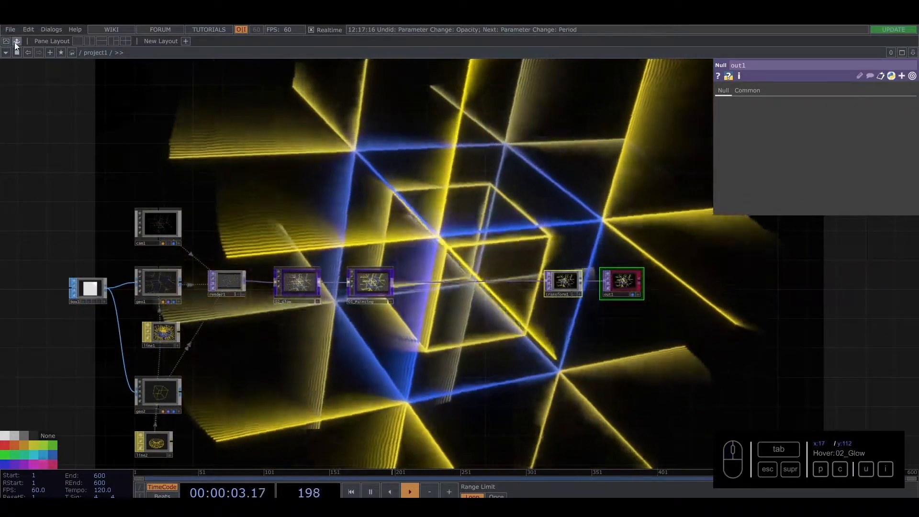
left_click(16, 41)
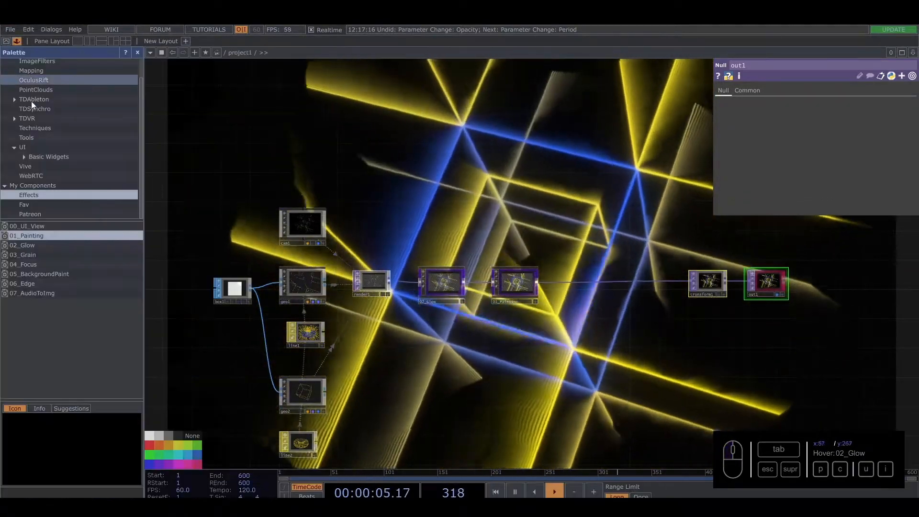
scroll(48, 101, "up", 2)
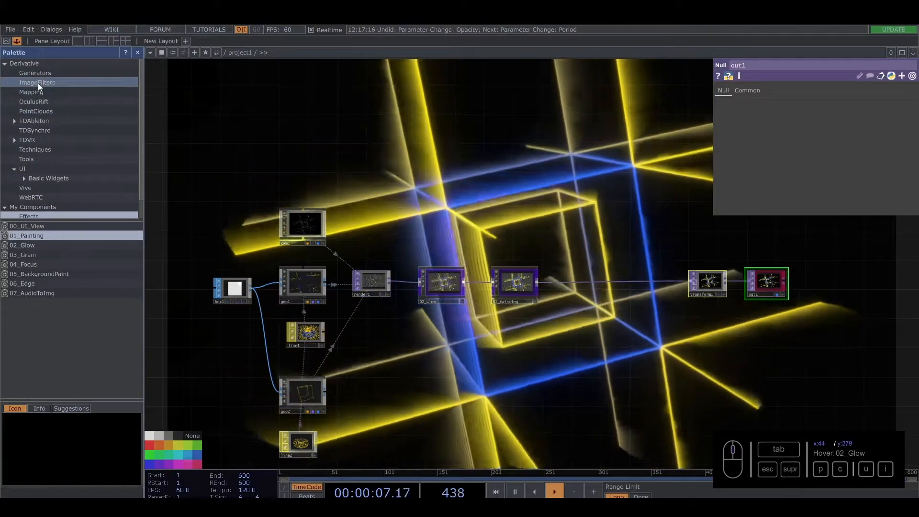
left_click(38, 83)
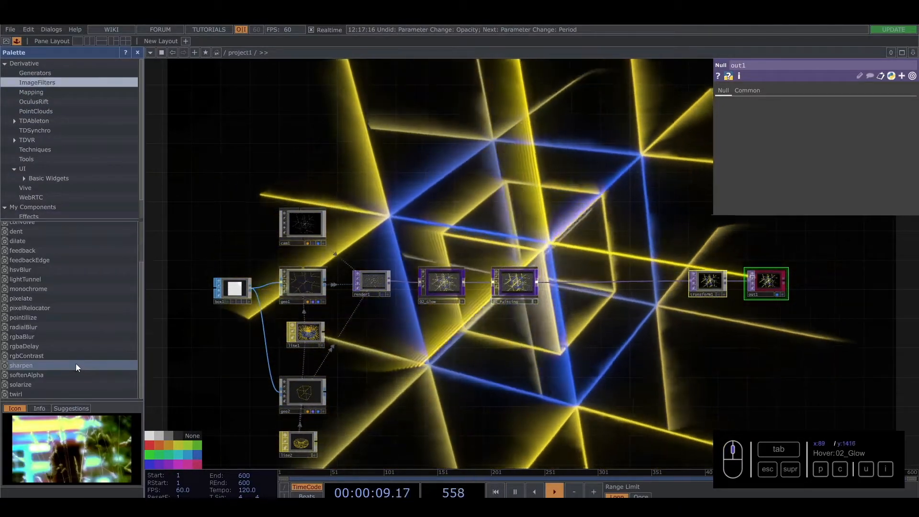
left_click_drag(19, 279, 604, 225)
left_click(138, 53)
Place lightTunnel between 01_Painting and transform1 and connect 01_Painting's output to its input
scroll(465, 151, "up", 6)
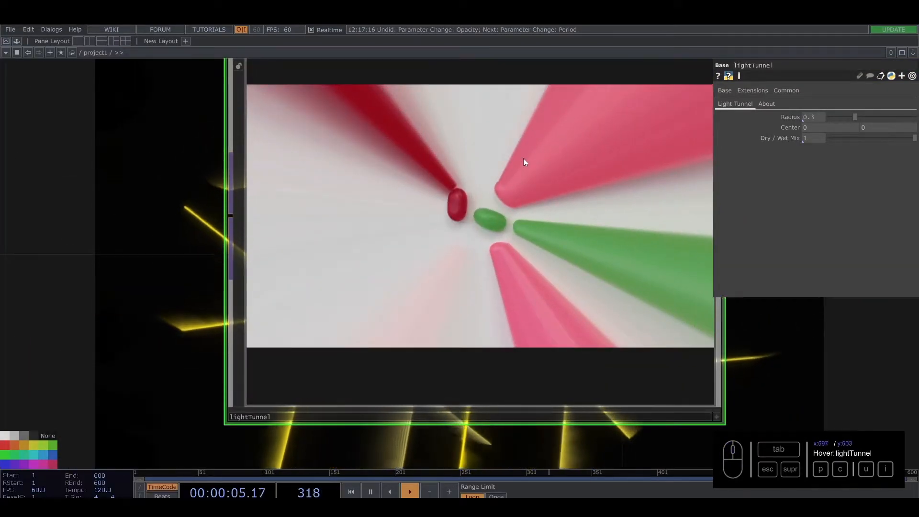
scroll(434, 250, "down", 6)
scroll(480, 252, "up", 3)
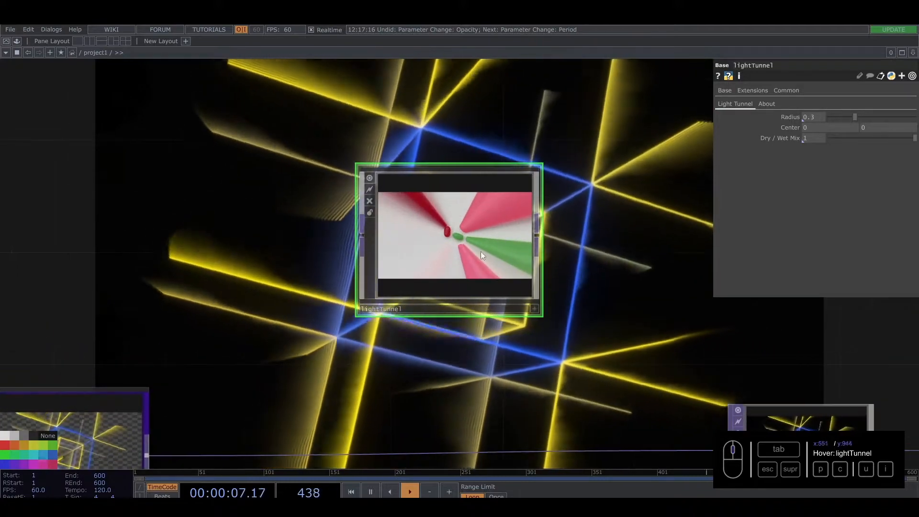
left_click_drag(460, 241, 415, 331)
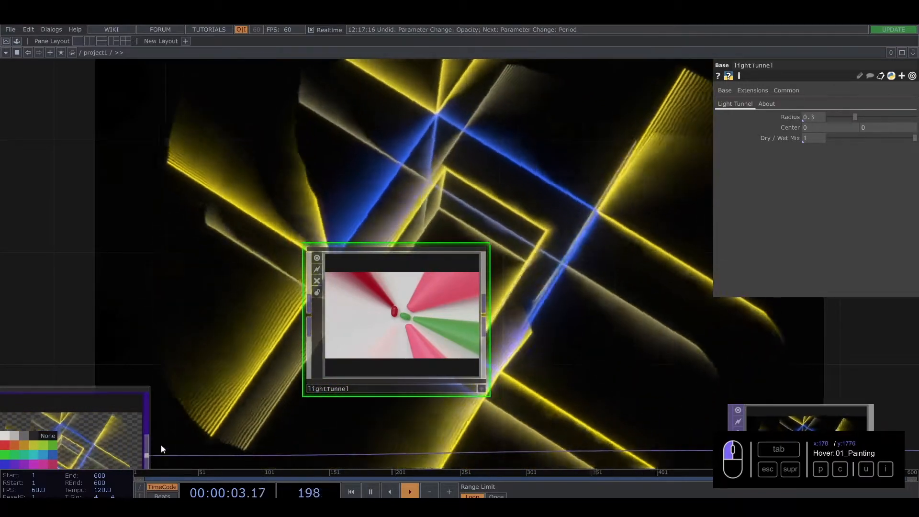
left_click_drag(161, 449, 292, 320)
left_click_drag(210, 255, 192, 155)
Connect lightTunnel's output to transform1 and move lightTunnel down into line with the chain
scroll(377, 219, "up", 3)
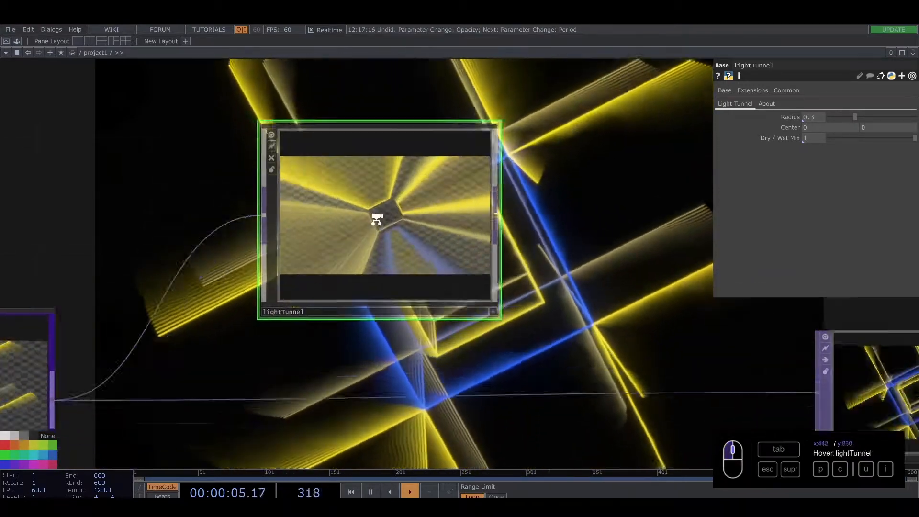
scroll(377, 220, "up", 4)
scroll(378, 217, "down", 6)
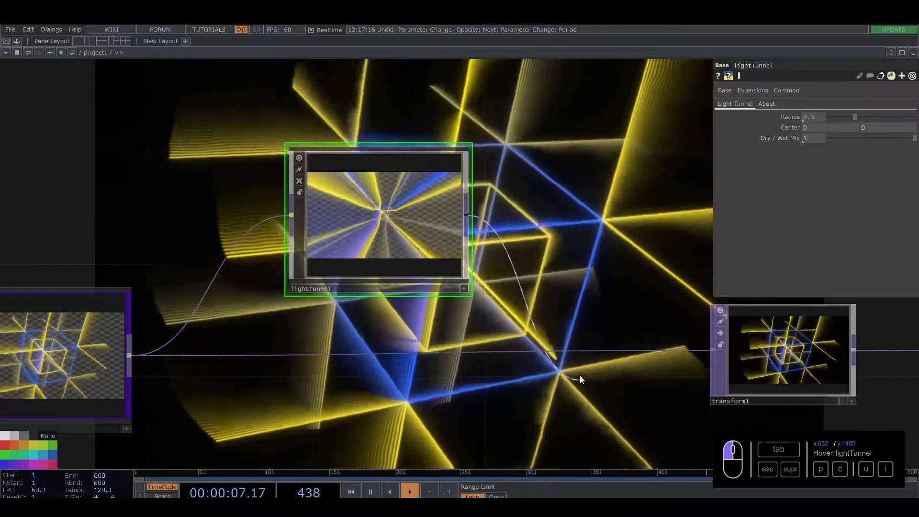
left_click_drag(390, 213, 389, 355)
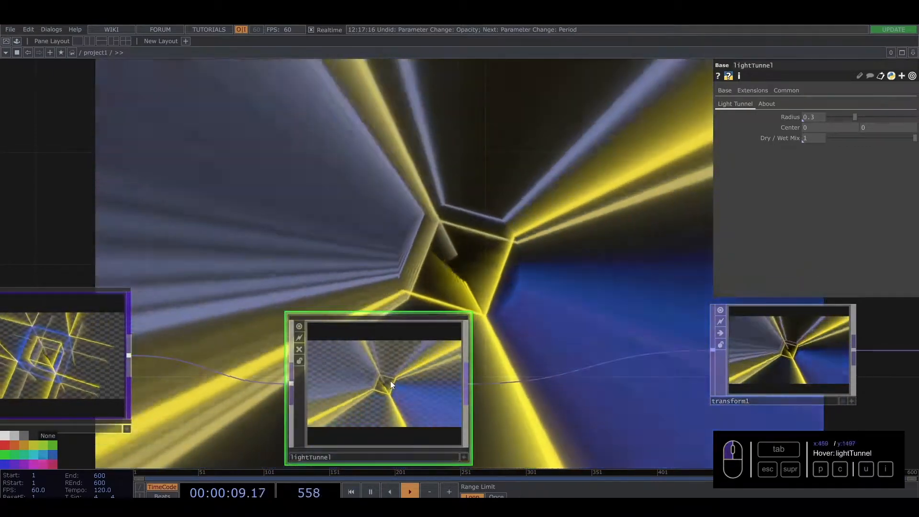
Set the Radius of lightTunnel to 1
scroll(389, 355, "down", 4)
left_click_drag(439, 239, 494, 274)
left_click_drag(855, 117, 916, 115)
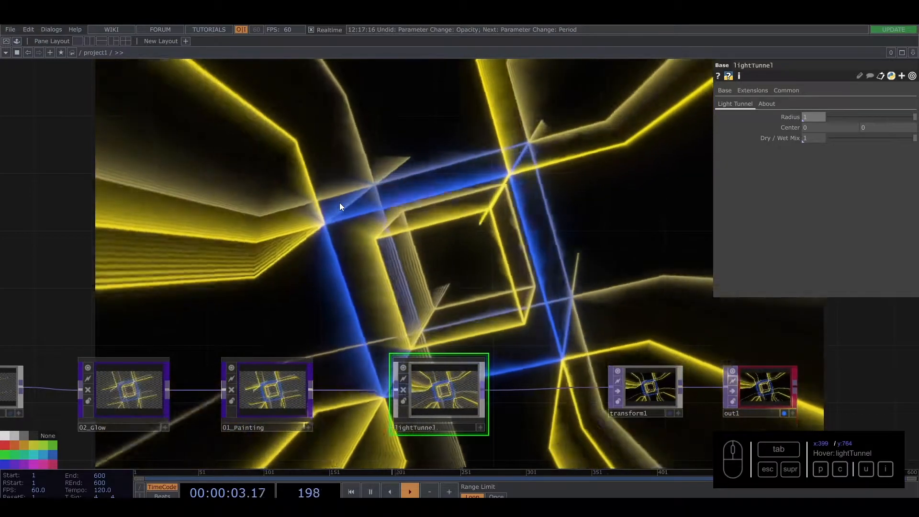
Lower the Opacity of 01_Painting to 0.771
left_click(268, 356)
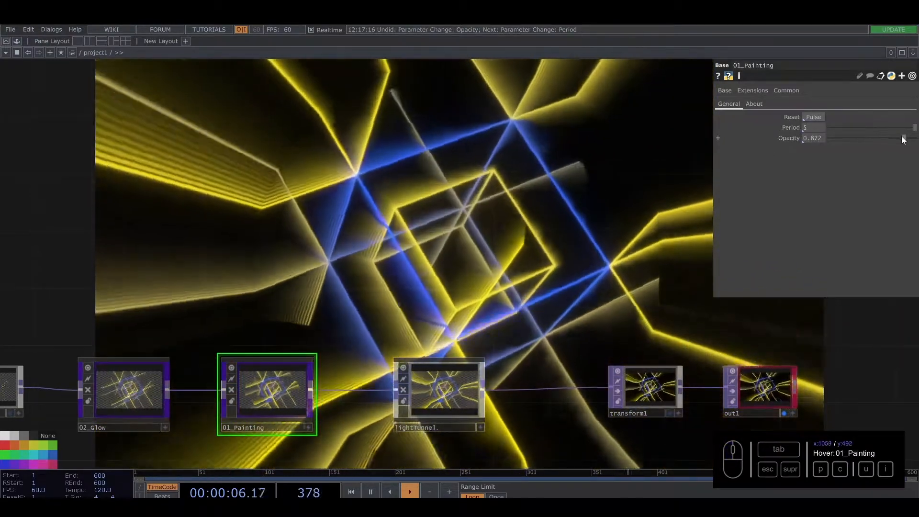
left_click_drag(903, 138, 895, 139)
Examine the network inside 02_Glow, checking the settings of comp4, level1 and comp1, and return to the project level
left_click_drag(193, 283, 395, 227)
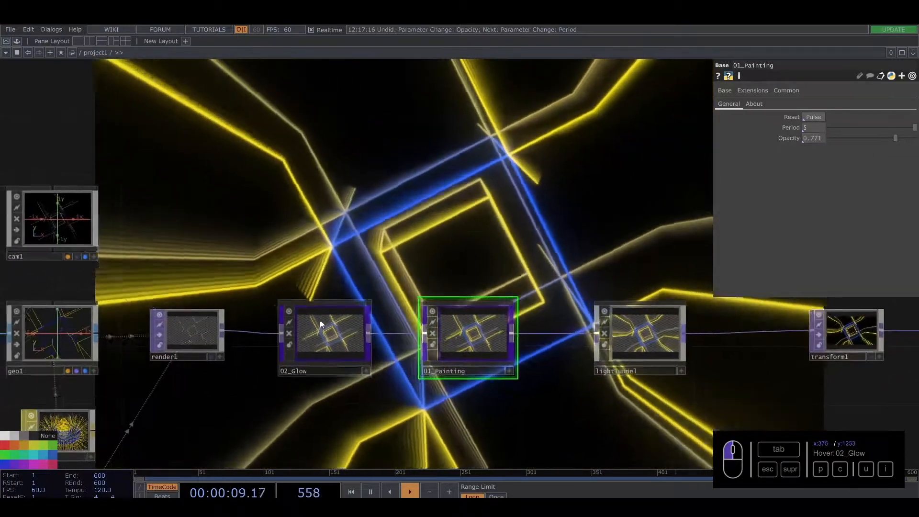
left_click(319, 319)
key("i")
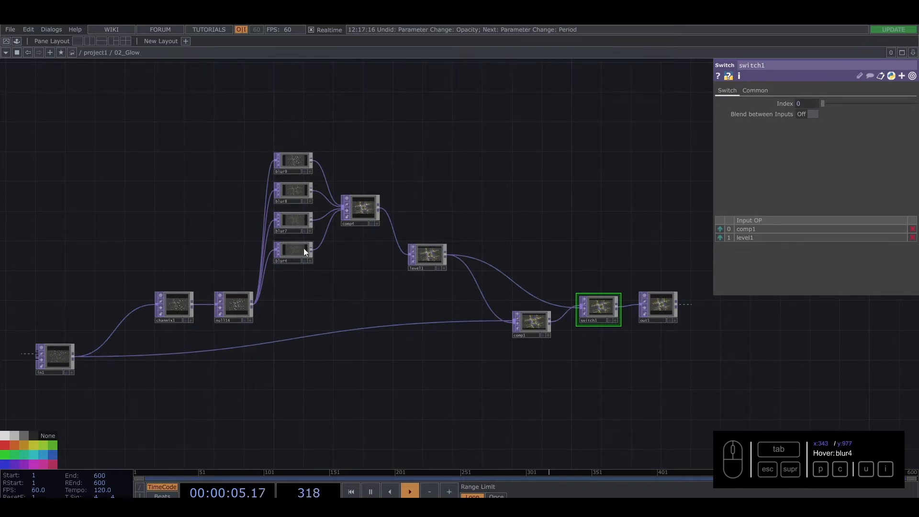
left_click(369, 211)
left_click(741, 89)
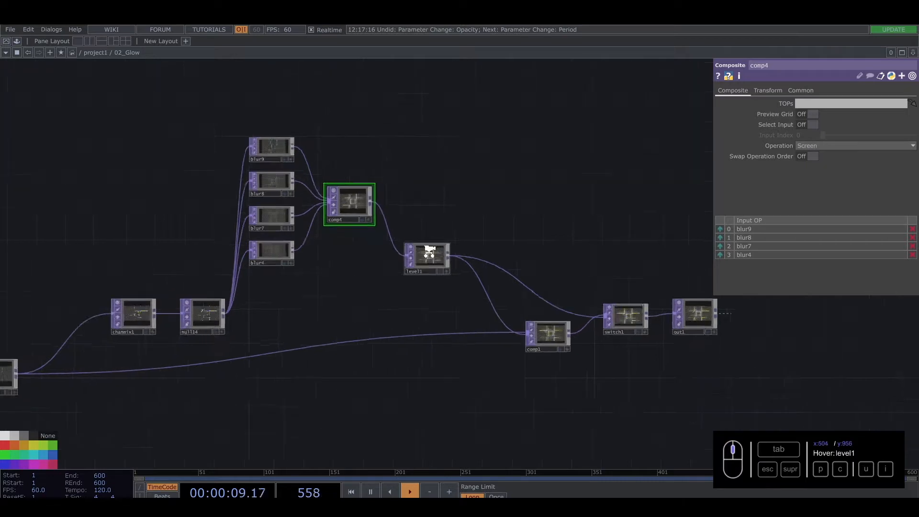
scroll(430, 252, "up", 3)
left_click(436, 263)
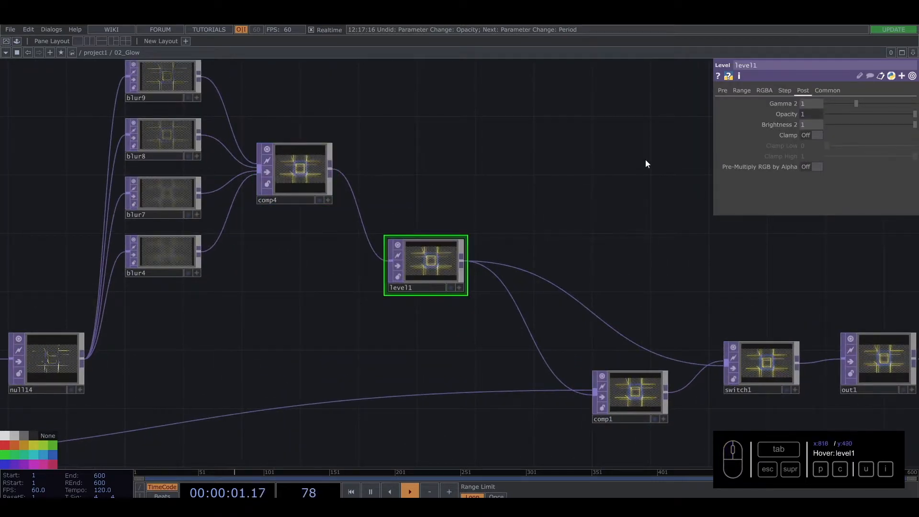
left_click_drag(688, 356, 587, 286)
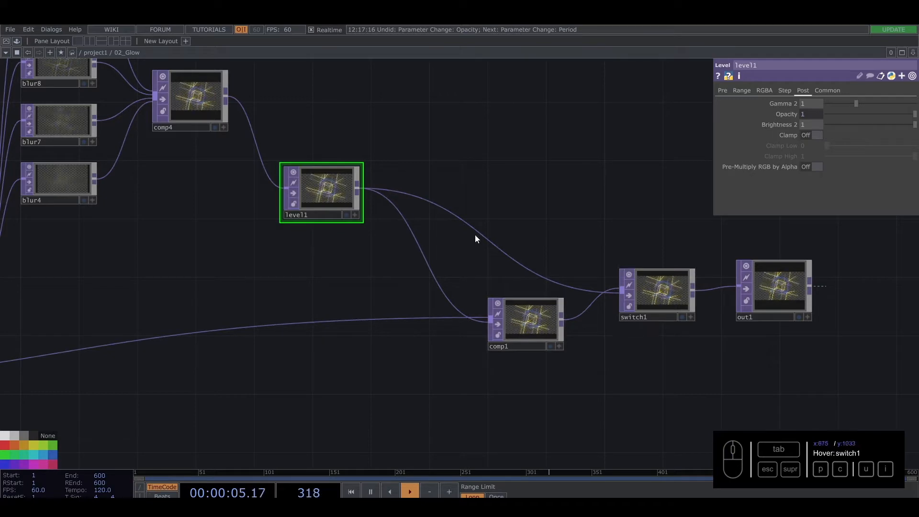
left_click(516, 329)
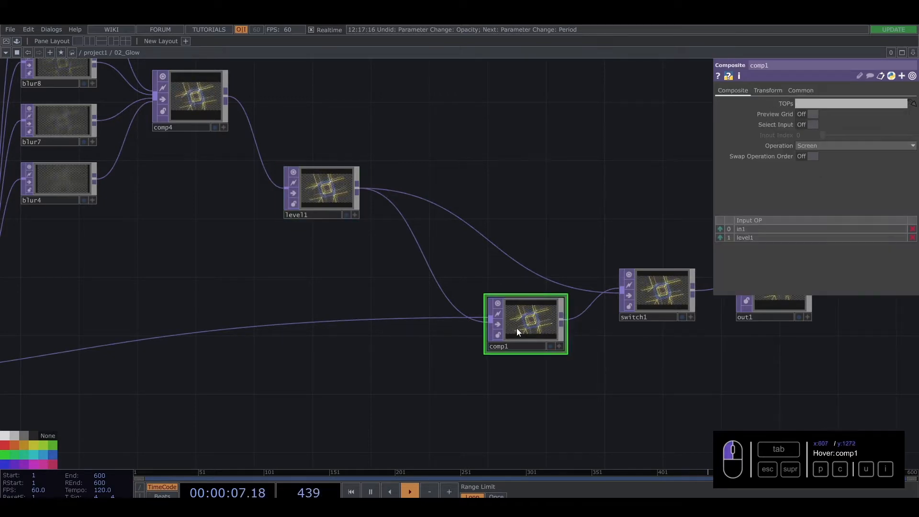
key("u")
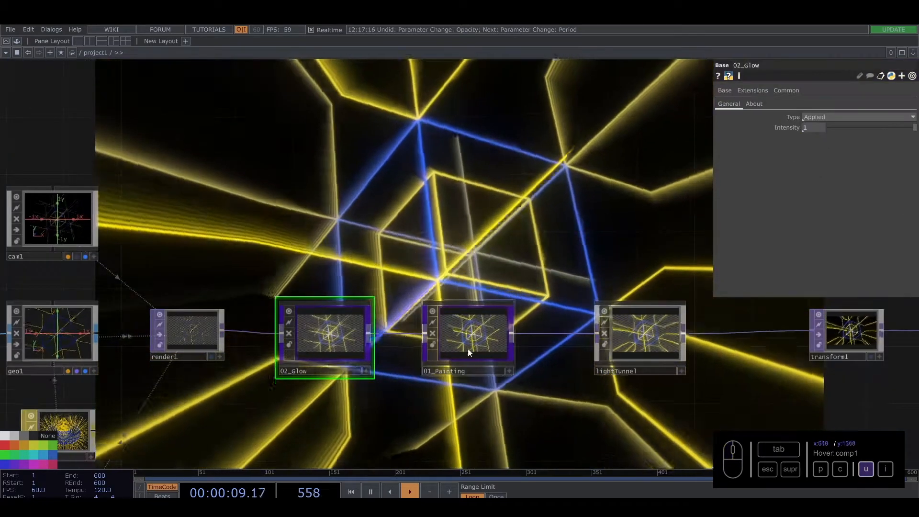
Examine the network inside 01_Painting, checking the settings of feedback1 and comp6, and return to the project level
left_click(481, 343)
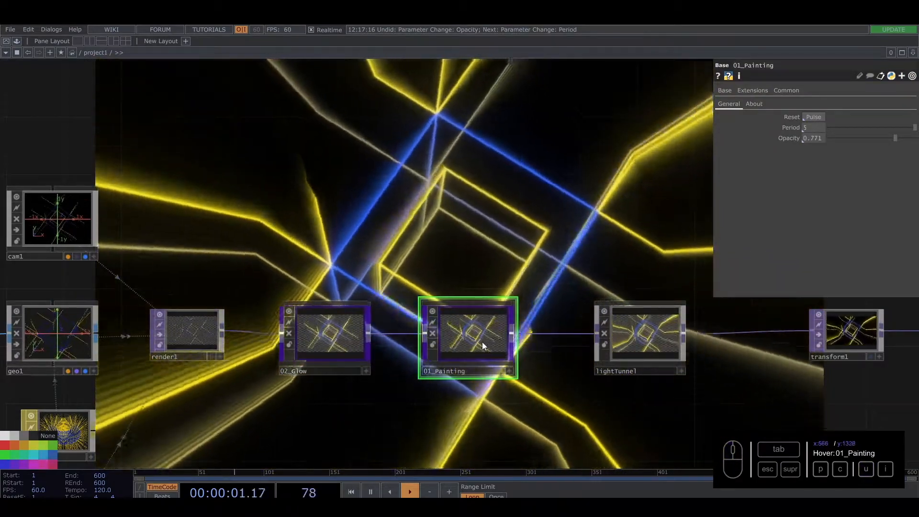
key("i")
left_click_drag(397, 329, 491, 337)
middle_click_drag(235, 303, 201, 326)
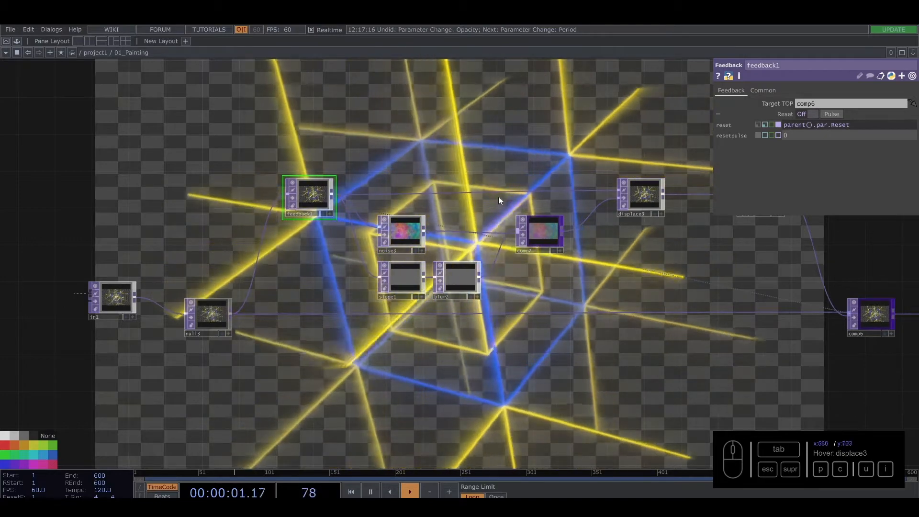
left_click_drag(638, 277, 442, 255)
left_click(673, 295)
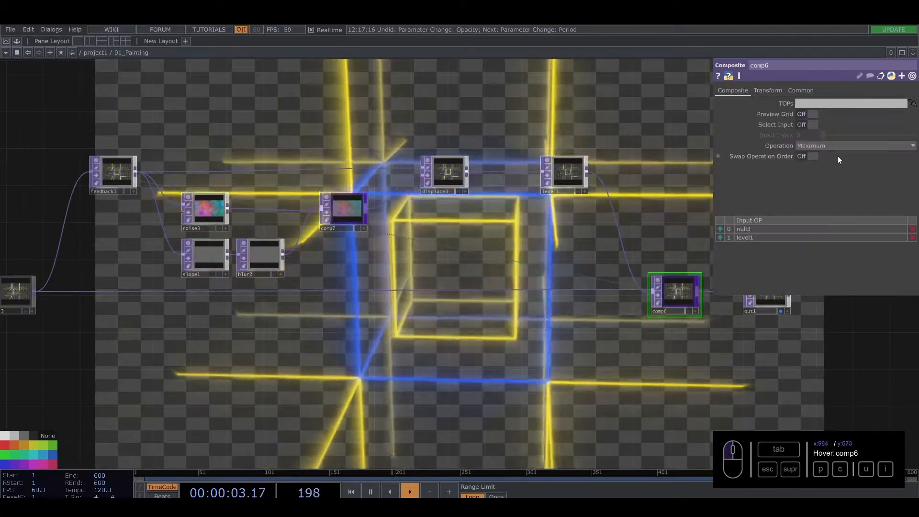
key("u")
scroll(488, 340, "down", 6)
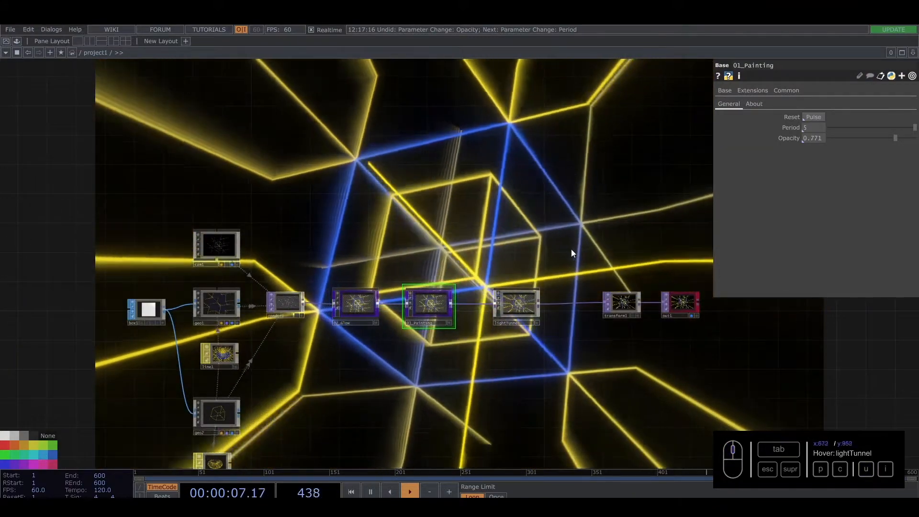
Hide the parameter window, turn off out1's background display and save the project
left_click_drag(486, 220, 544, 209)
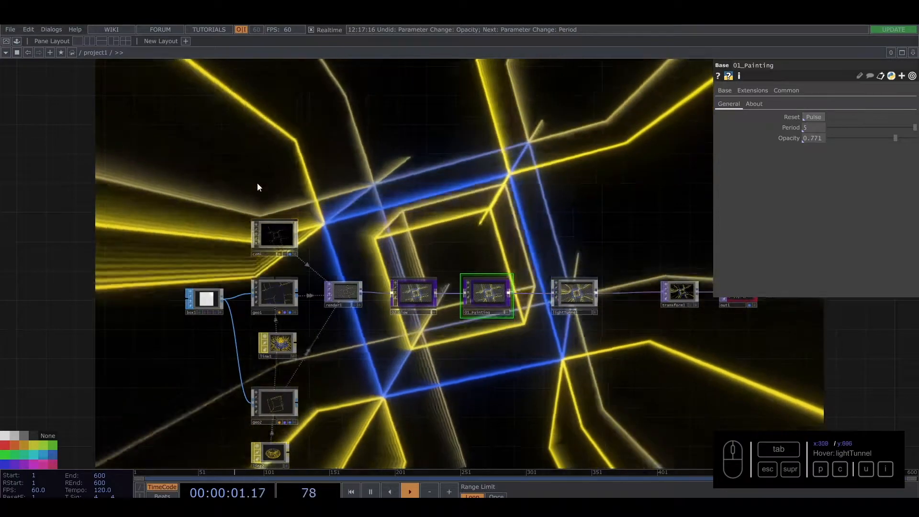
left_click_drag(257, 186, 595, 170)
key("p")
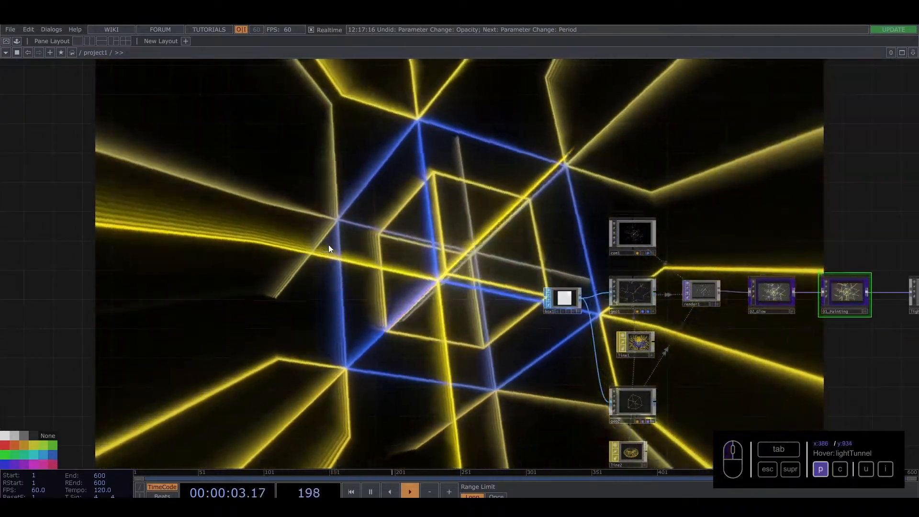
scroll(455, 263, "down", 5)
scroll(793, 290, "up", 3)
scroll(792, 291, "up", 3)
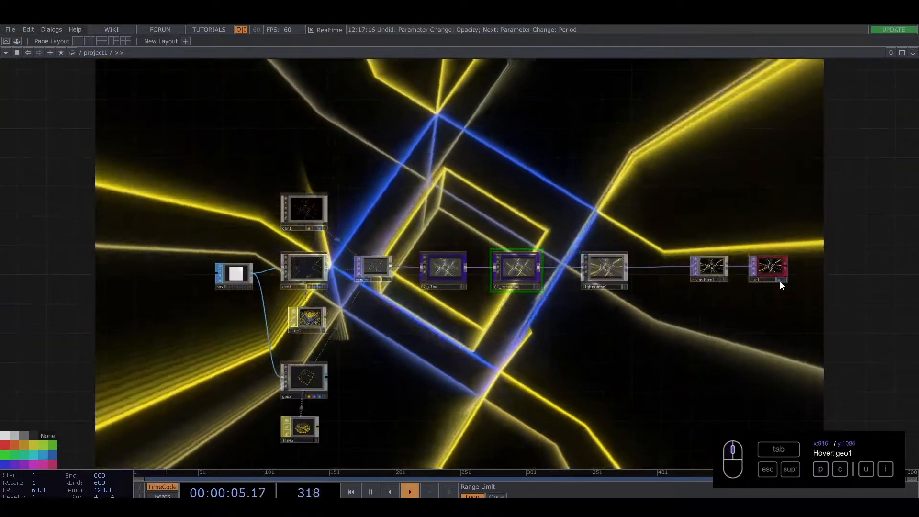
left_click(778, 281)
left_click_drag(340, 131, 700, 153)
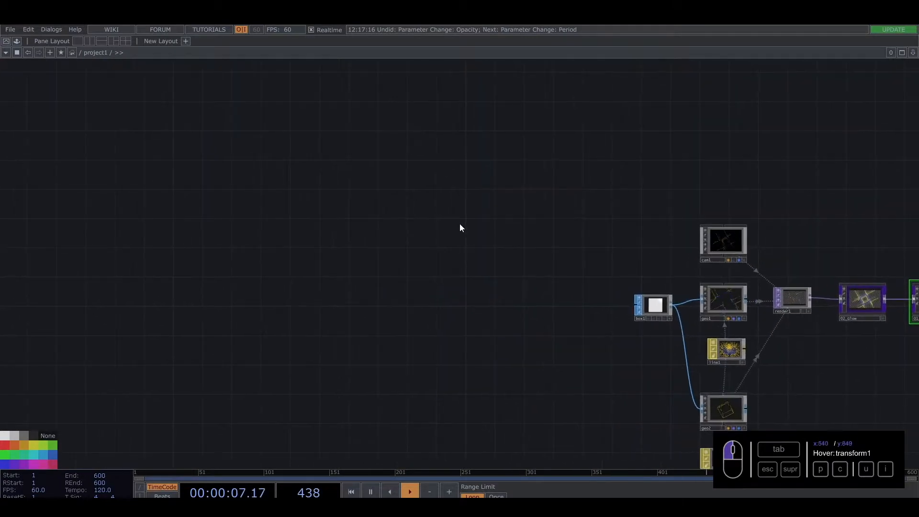
key("ctrl+s")
Add an Audio File In CHOP in an empty area of the network and show its parameters
left_click_drag(355, 247, 567, 218)
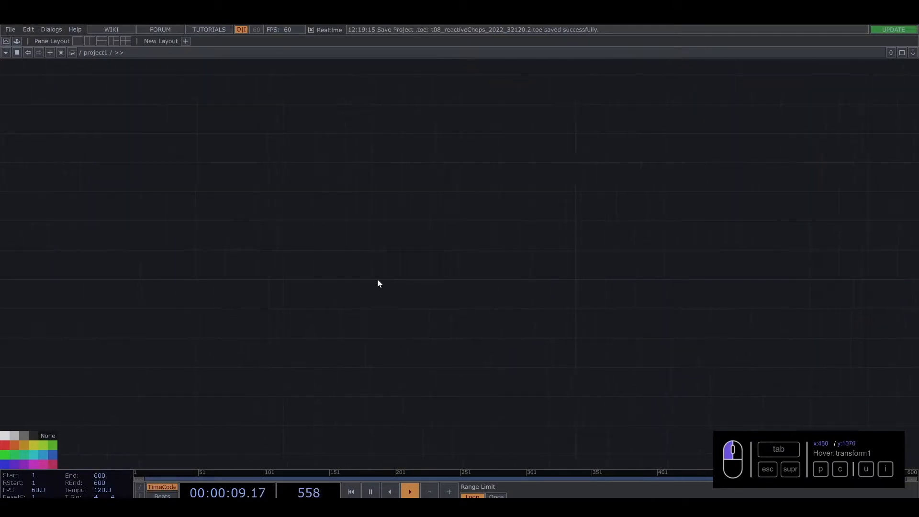
key("Tab")
left_click(151, 149)
type("a")
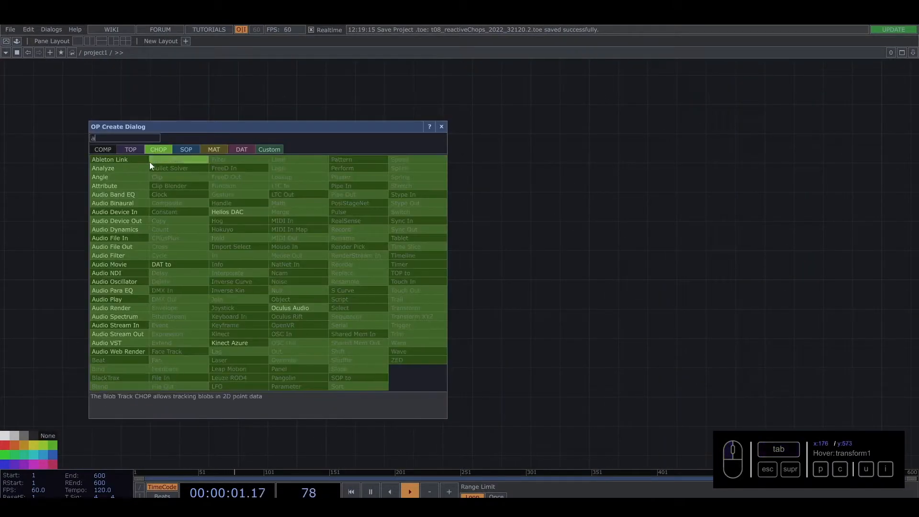
left_click(109, 238)
left_click(171, 249)
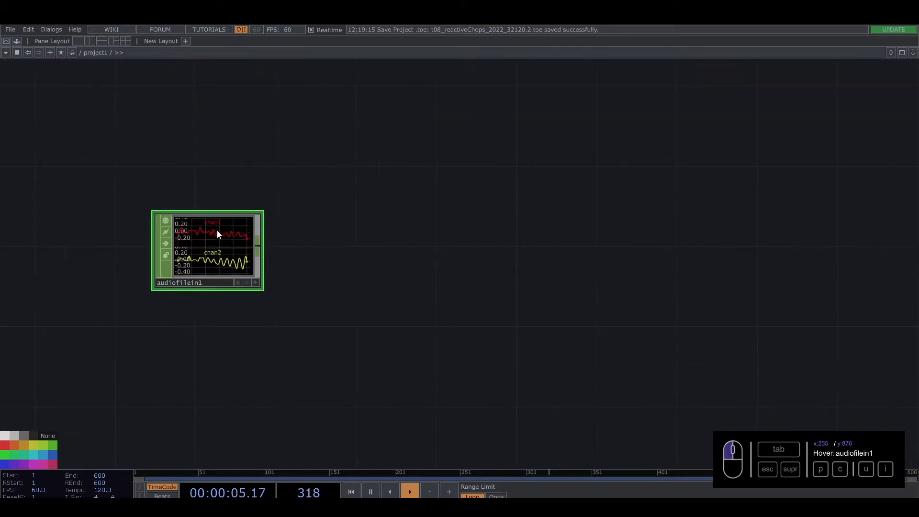
key("p")
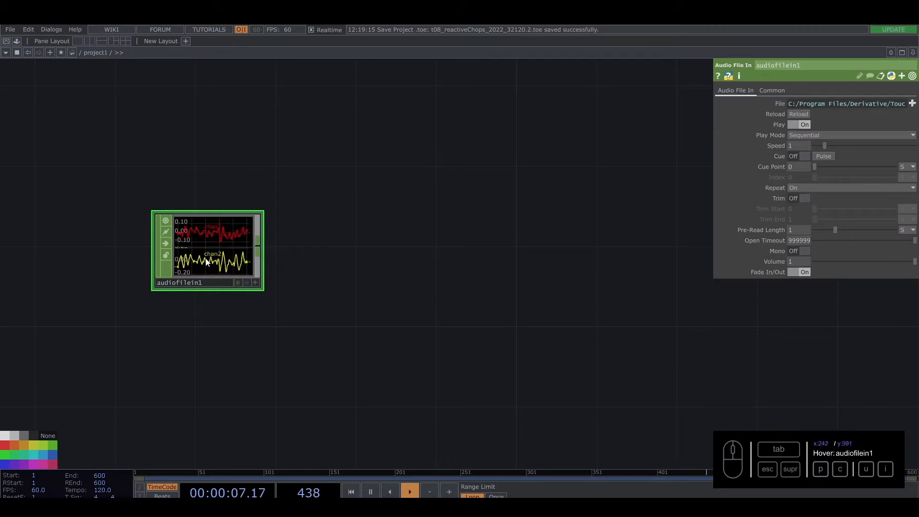
Add an Audio Device Out CHOP connected to audiofilein1's output, placing it below and beyond that node
left_click_drag(302, 233, 277, 248)
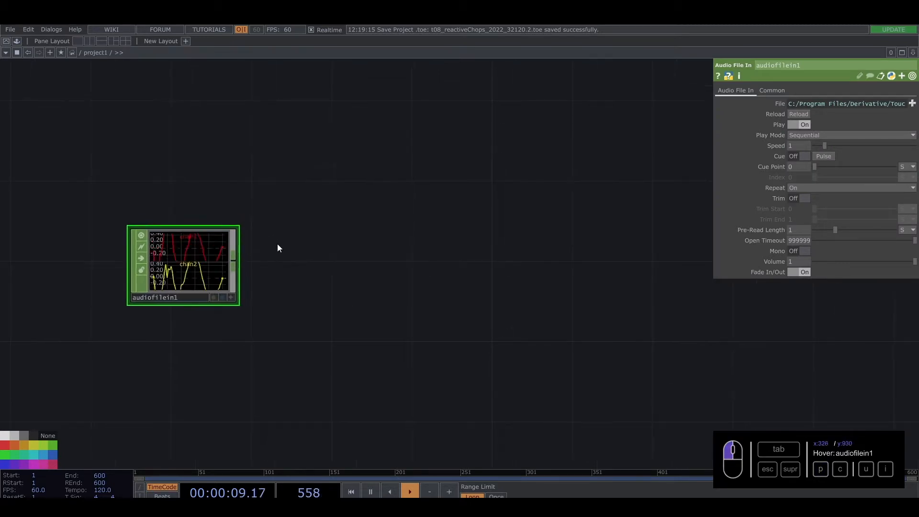
left_click(234, 259)
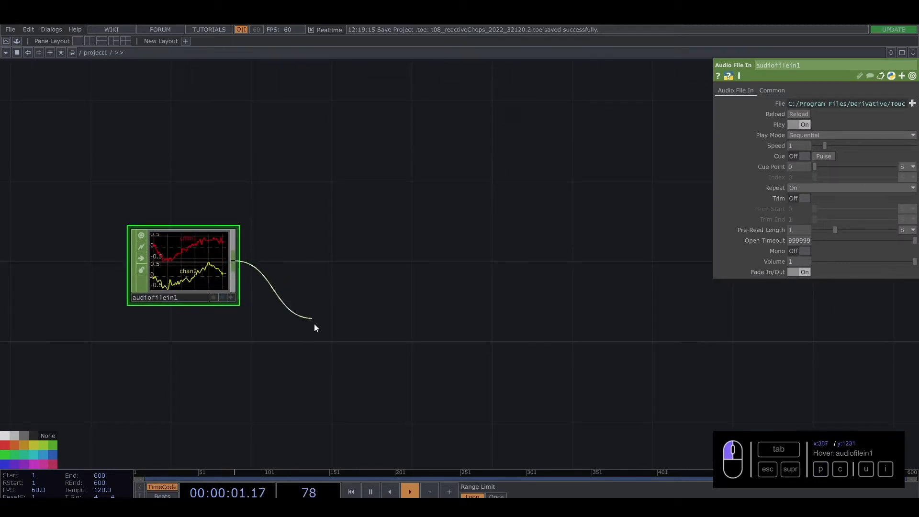
key("Tab")
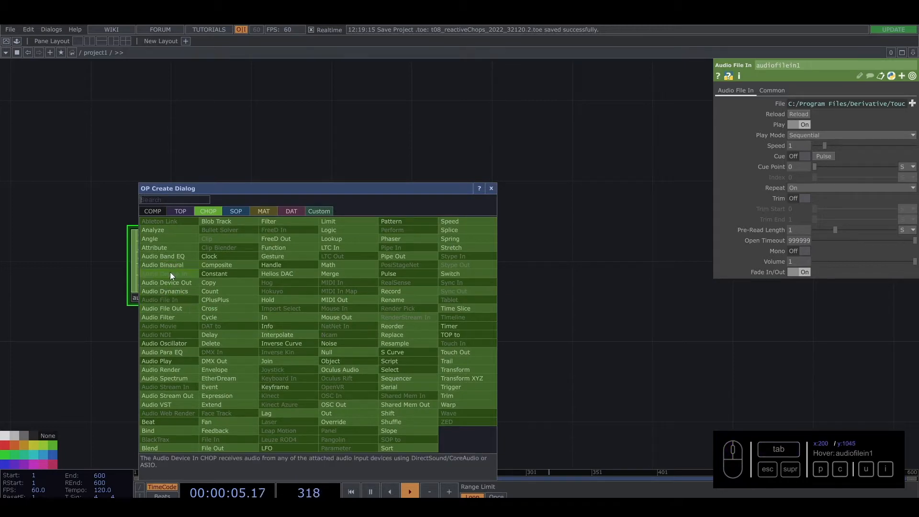
left_click(170, 285)
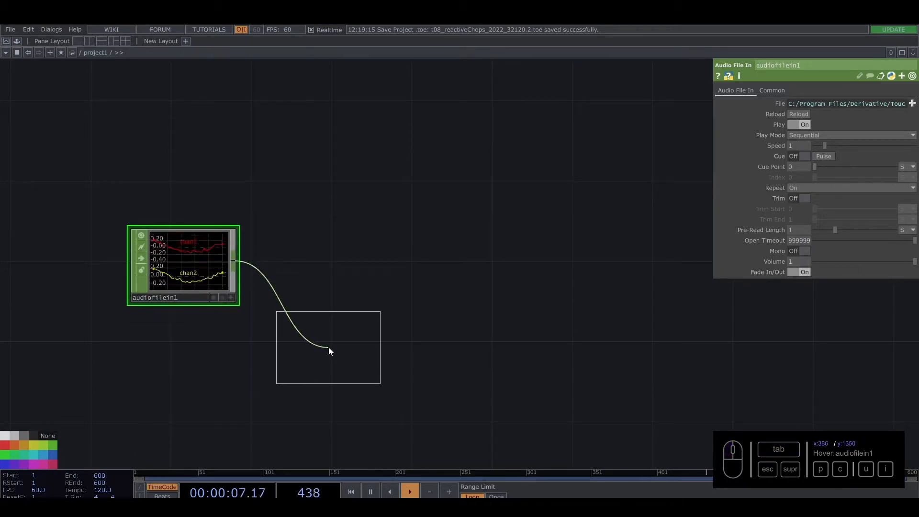
left_click(328, 346)
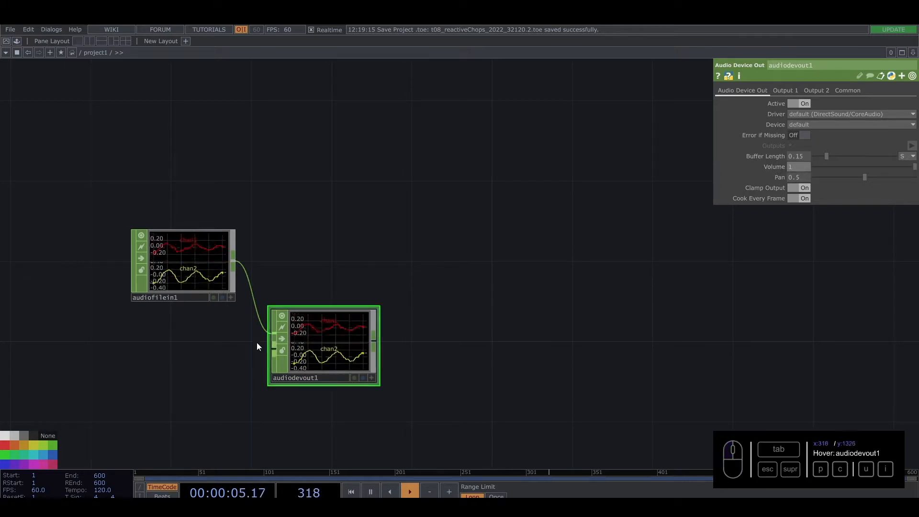
Bypass audiodevout1 and move it slightly farther away from audiofilein1
left_click(283, 340)
left_click_drag(219, 274, 218, 253)
left_click_drag(311, 329, 335, 330)
left_click_drag(337, 267, 160, 262)
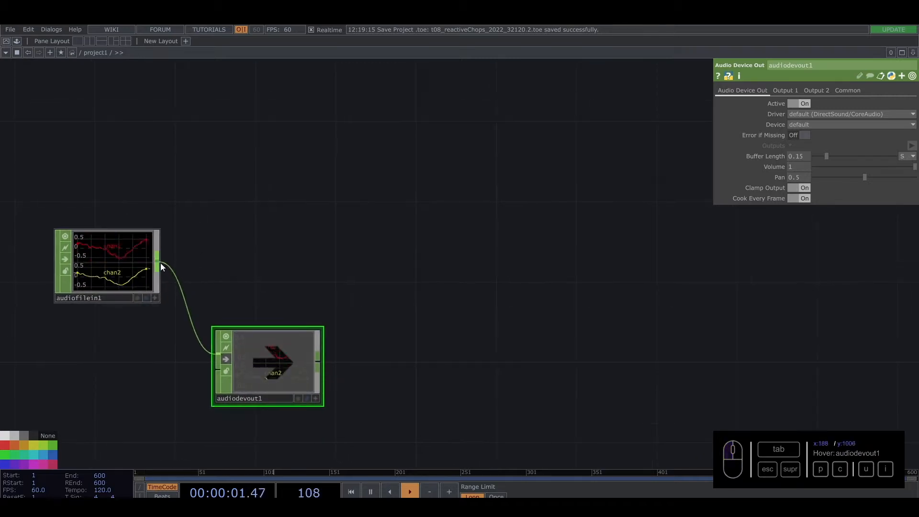
Add the audioAnalysis component from the Palette's Tools category and connect audiofilein1's output to it
left_click(17, 42)
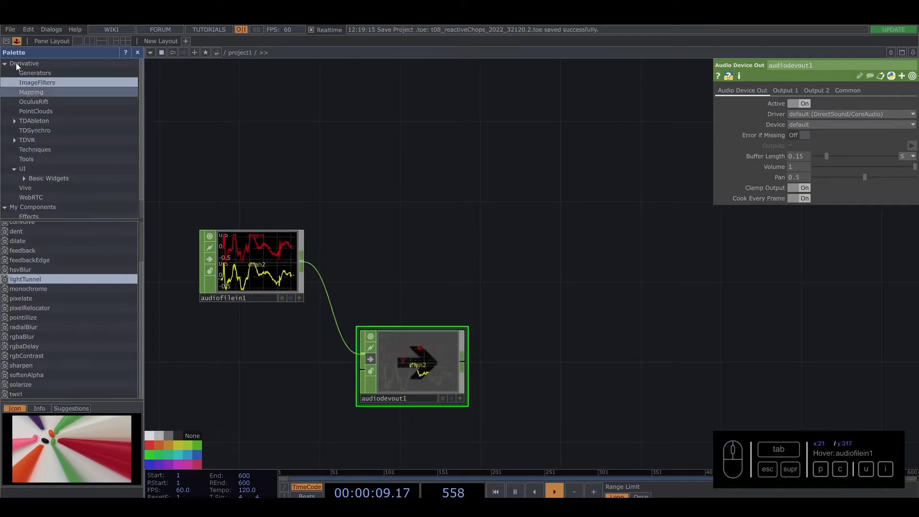
left_click(33, 161)
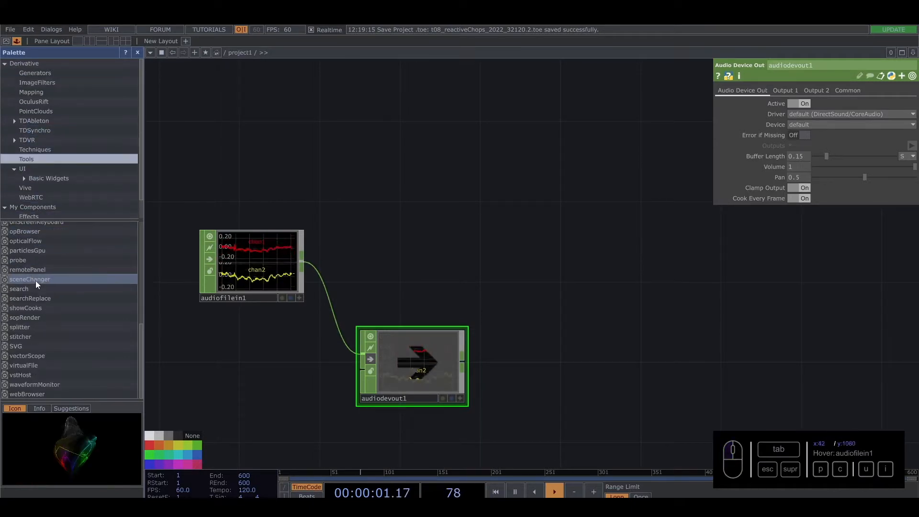
scroll(33, 246, "up", 10)
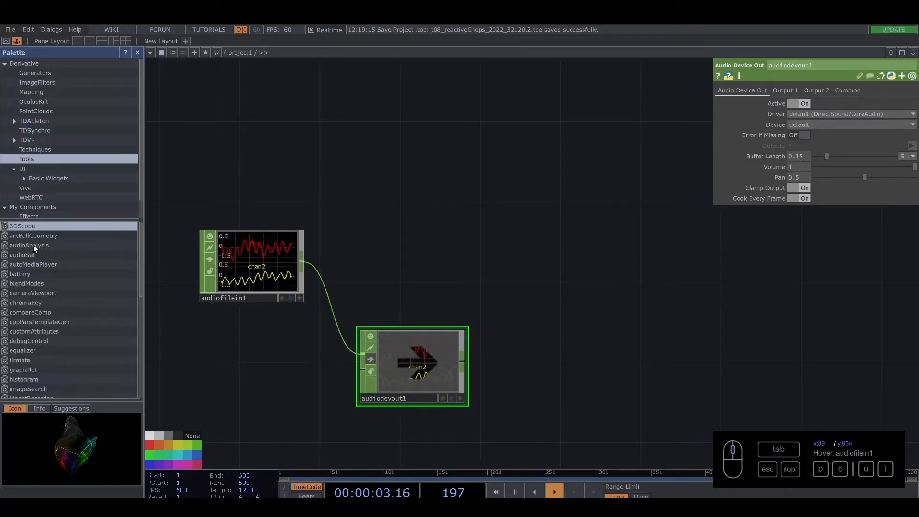
left_click_drag(22, 246, 378, 258)
left_click(133, 53)
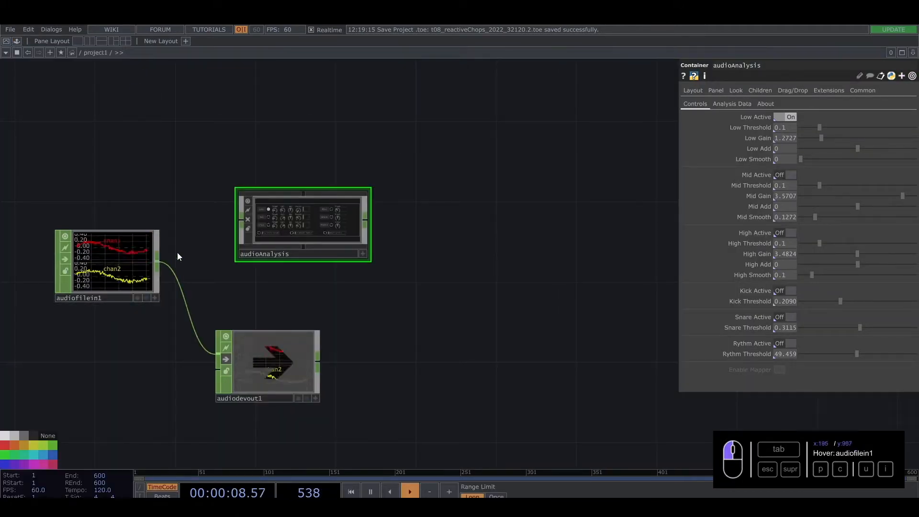
left_click_drag(228, 222, 208, 269)
scroll(283, 261, "up", 5)
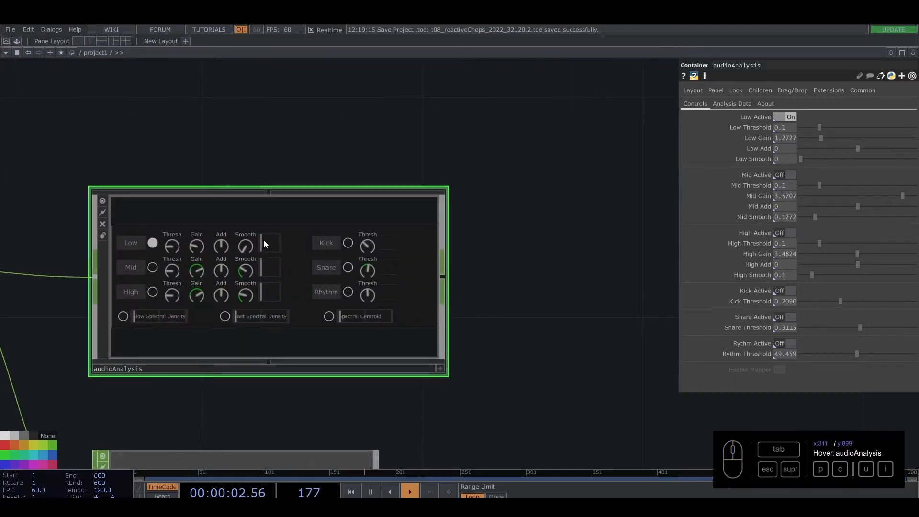
Add a Null CHOP connected to audioAnalysis's output and frame the network
mouse_move(263, 259)
left_mouse_down()
mouse_move(249, 269)
mouse_move(281, 279)
mouse_move(260, 259)
left_mouse_up()
left_click(392, 276)
key("Tab")
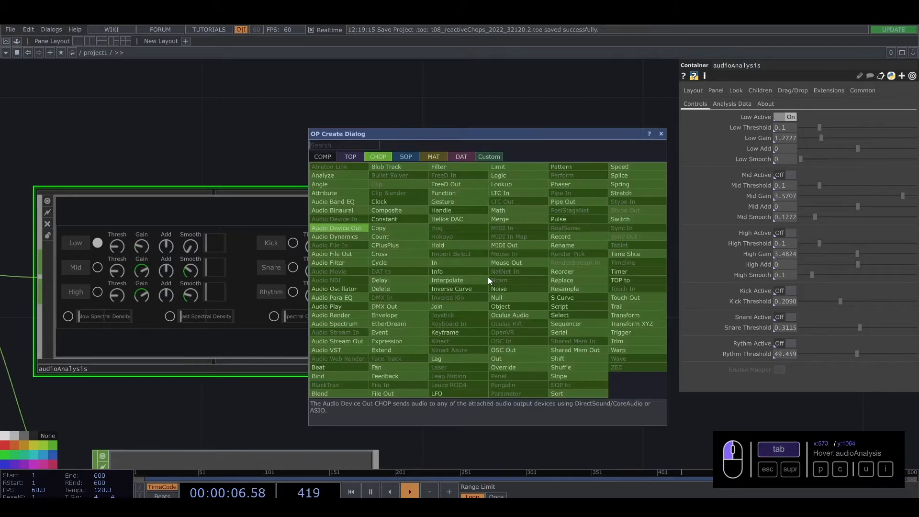
type("nul")
left_click(502, 298)
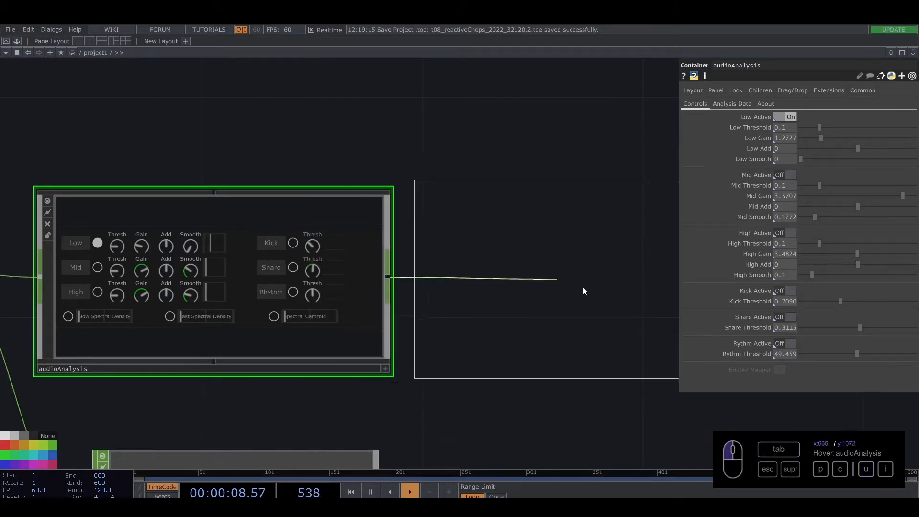
left_click(614, 283)
key("h")
middle_click_drag(654, 251, 437, 217)
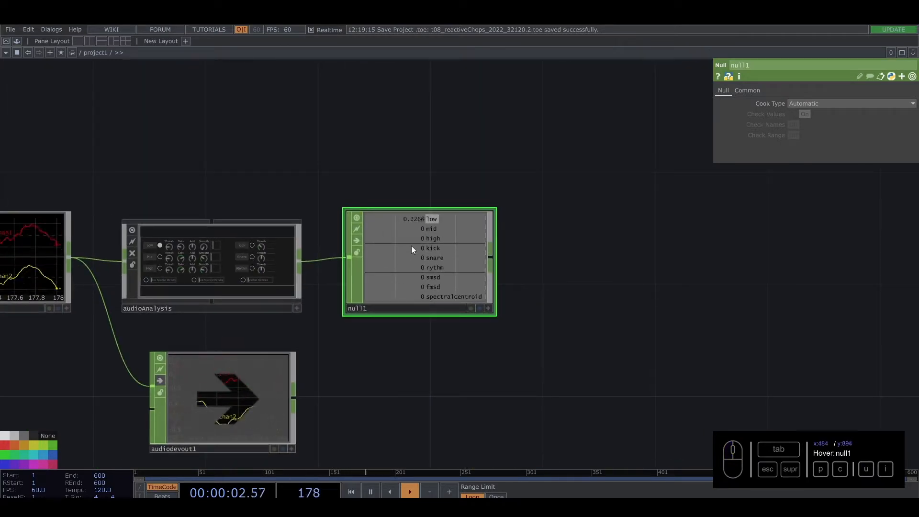
Turn on Kick Active in audioAnalysis and take audiodevout1 out of bypass
left_click(252, 260)
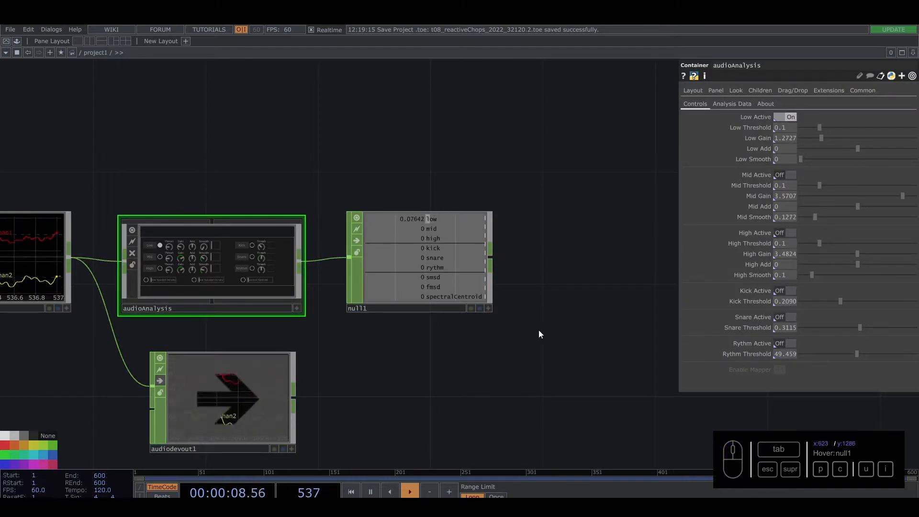
middle_click_drag(539, 330, 476, 346)
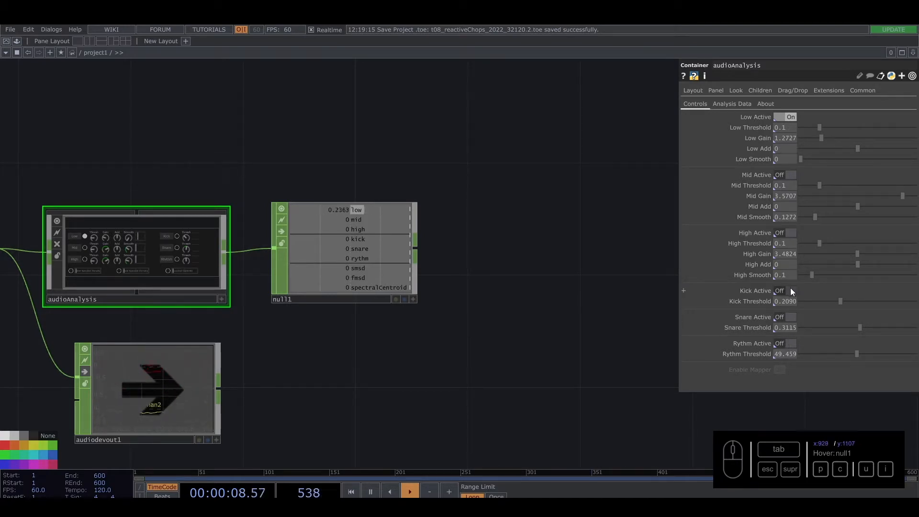
scroll(308, 225, "up", 5)
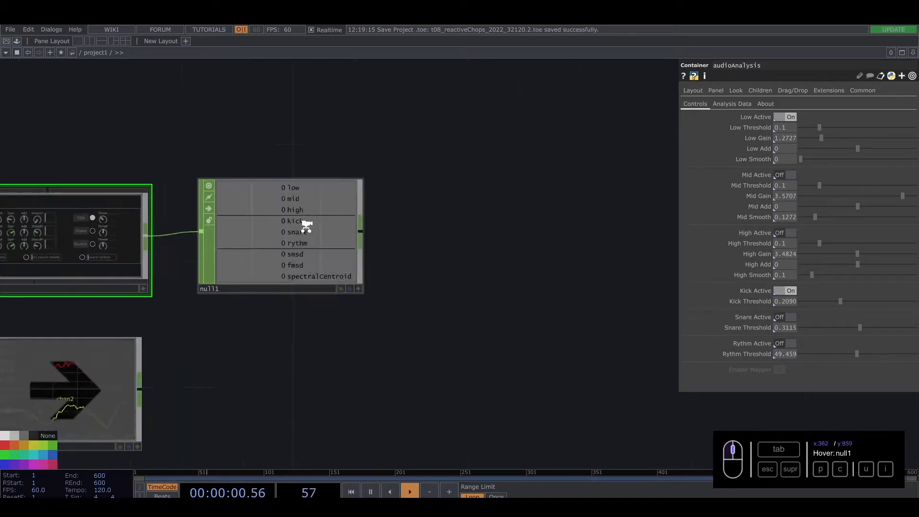
left_click_drag(367, 359, 732, 307)
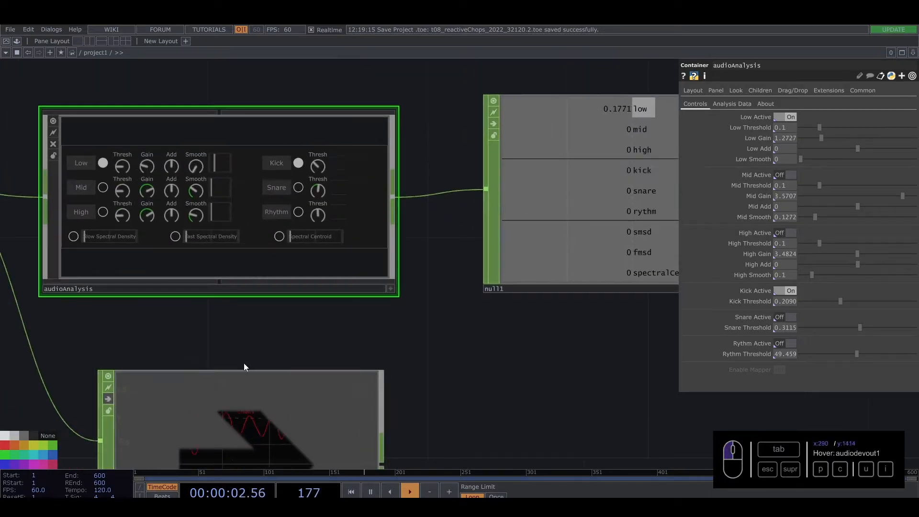
scroll(244, 363, "down", 3)
left_click(148, 398)
left_click_drag(524, 337, 520, 337)
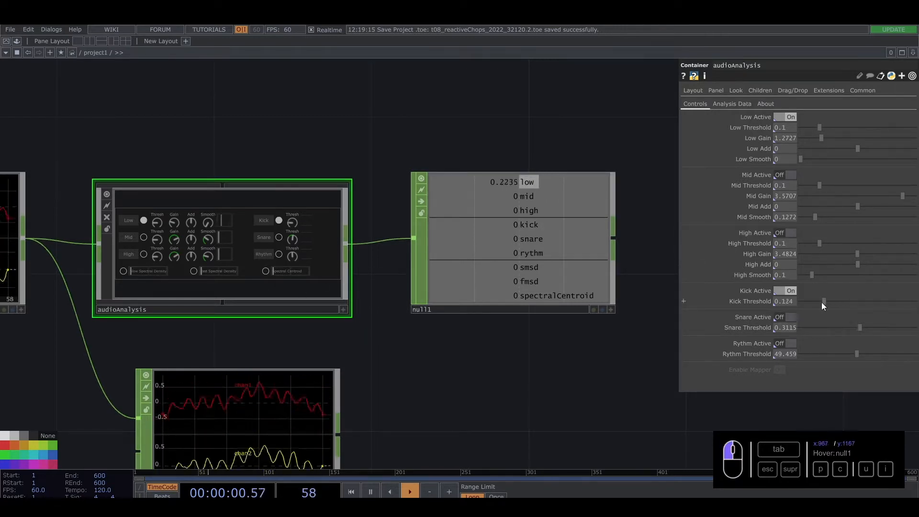
Set the Kick Threshold of audioAnalysis to 0.219 and bypass audiodevout1 again
left_click_drag(812, 303, 831, 304)
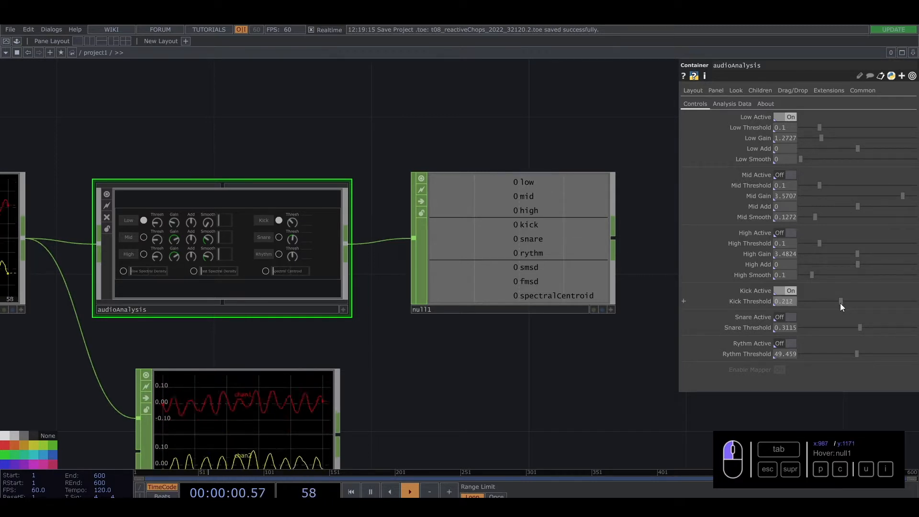
left_click_drag(841, 303, 843, 303)
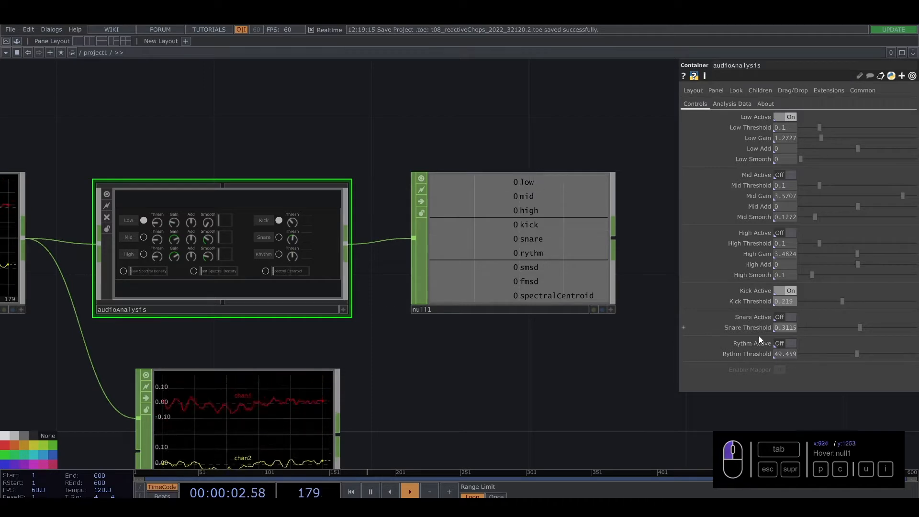
scroll(560, 364, "down", 4)
left_click_drag(517, 359, 329, 332)
left_click(145, 346)
left_click_drag(364, 357, 247, 365)
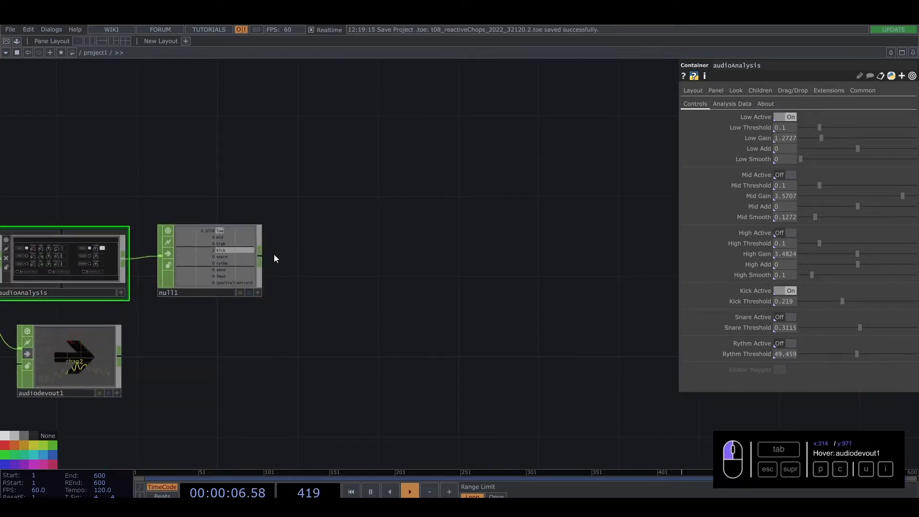
Add a second Null CHOP fed by null1 and place it far to the right, leaving room between the two
left_click_drag(259, 251, 568, 252)
type("nul")
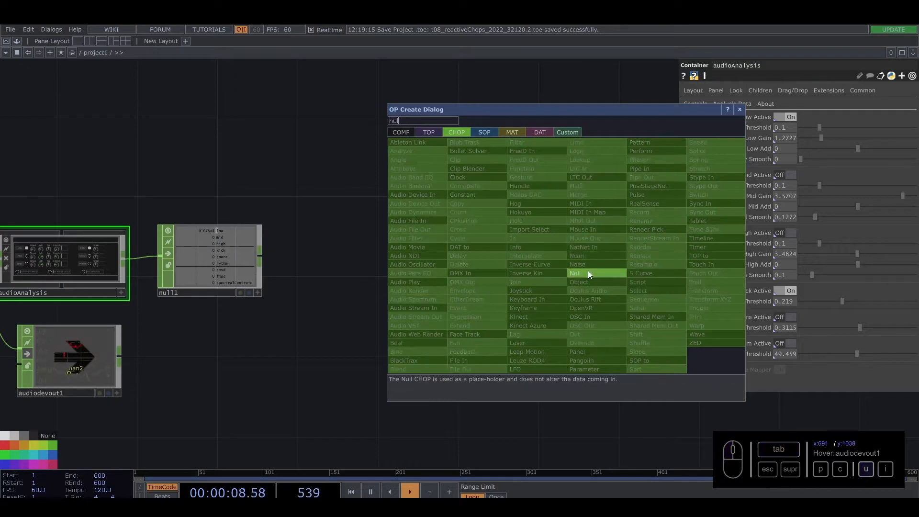
left_click(588, 273)
left_click(615, 262)
left_click_drag(597, 320, 495, 292)
left_click_drag(490, 238, 609, 240)
left_click_drag(472, 302, 490, 270)
left_click_drag(641, 209, 701, 211)
left_click_drag(425, 281, 455, 275)
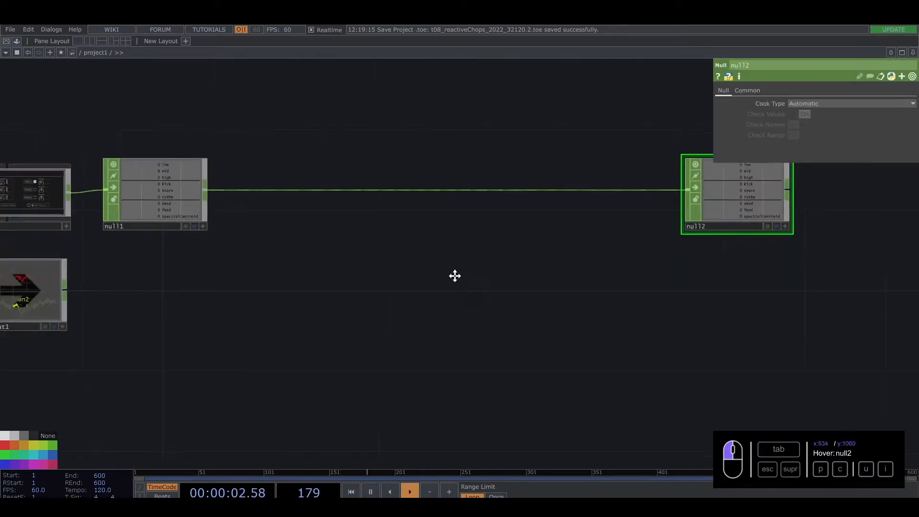
Display the out1 TOP at the end of the render chain as the network background
scroll(455, 276, "down", 8)
scroll(324, 332, "down", 4)
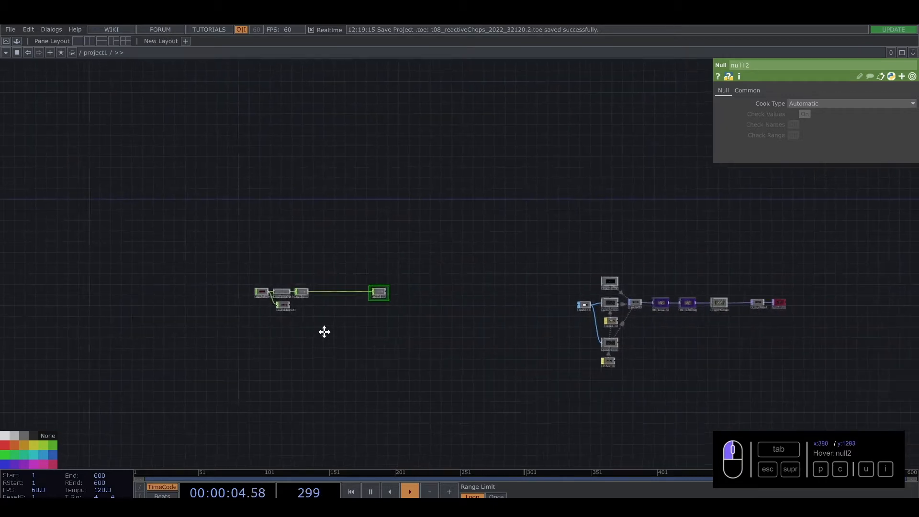
left_click_drag(324, 332, 196, 323)
scroll(661, 290, "up", 8)
left_click(636, 309)
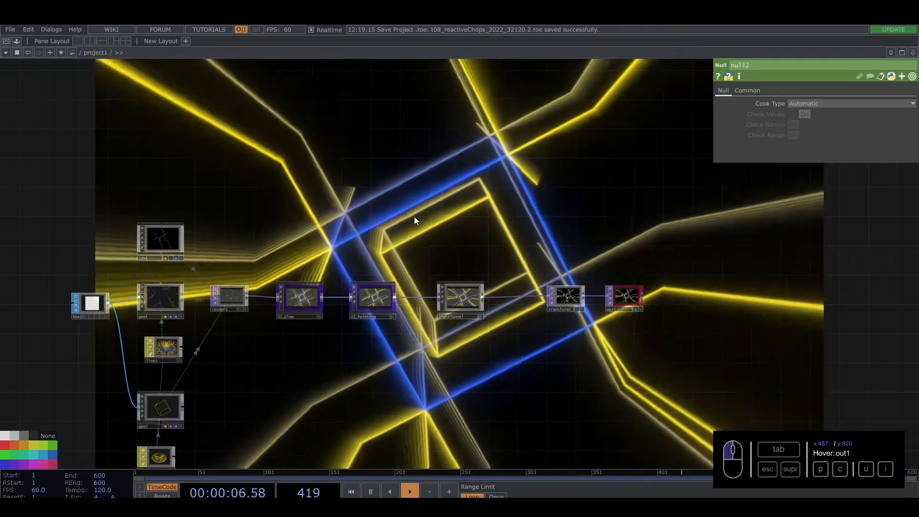
Try a smaller Uniform Scale on geo1, undo it, and reveal the expressions behind its Rotate values
left_click_drag(416, 221, 780, 240)
left_click_drag(330, 237, 391, 197)
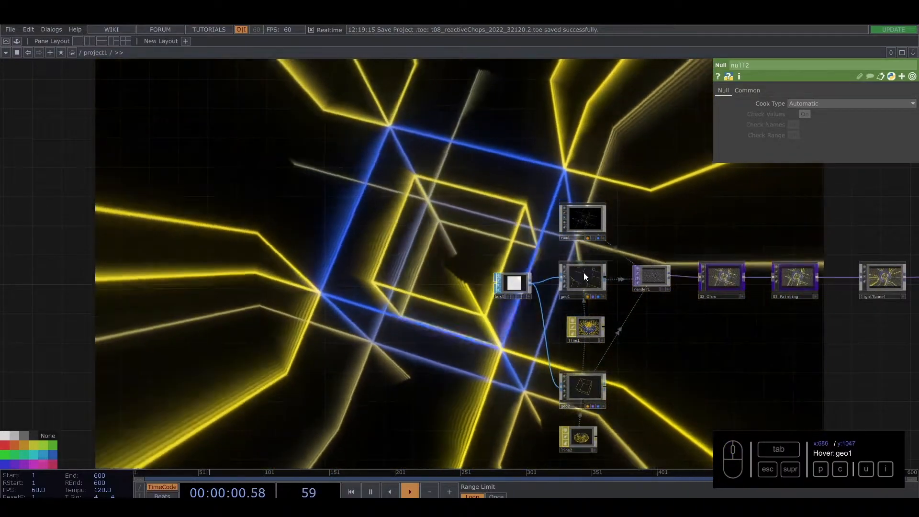
left_click(584, 273)
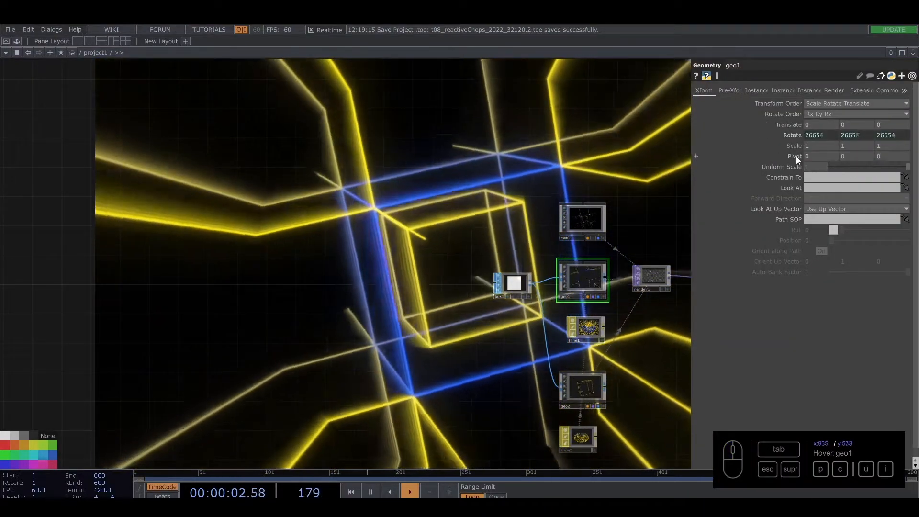
left_click_drag(907, 167, 858, 170)
key("ctrl+z")
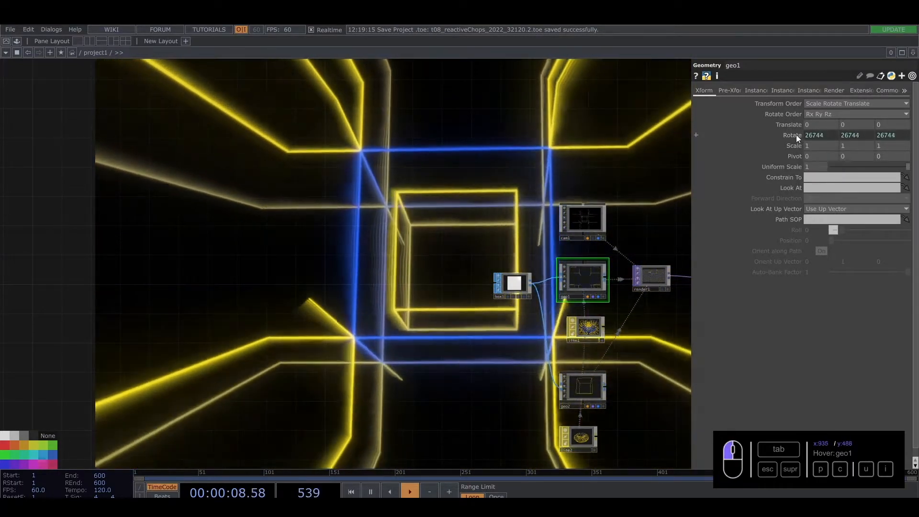
left_click(797, 135)
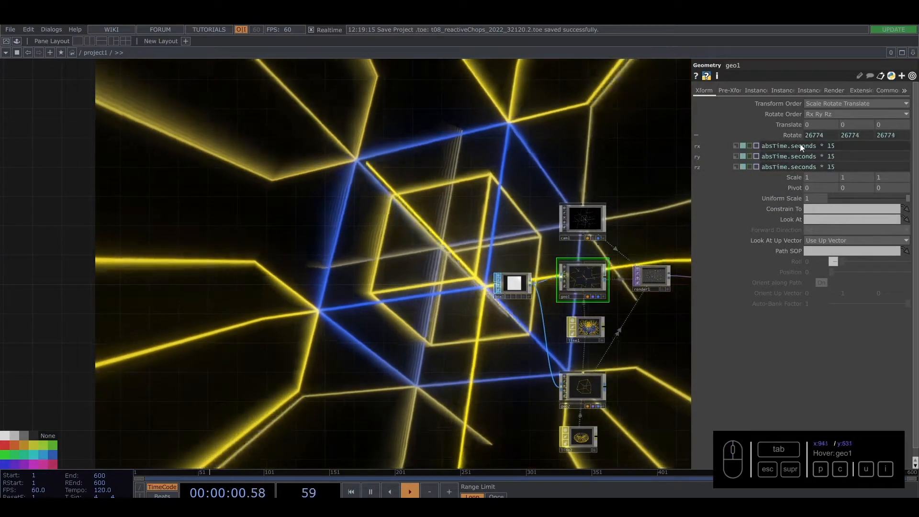
Add a Select CHOP connected to null1's output and place it below the wire to null2
left_click_drag(394, 249, 684, 241)
left_click_drag(307, 306, 471, 312)
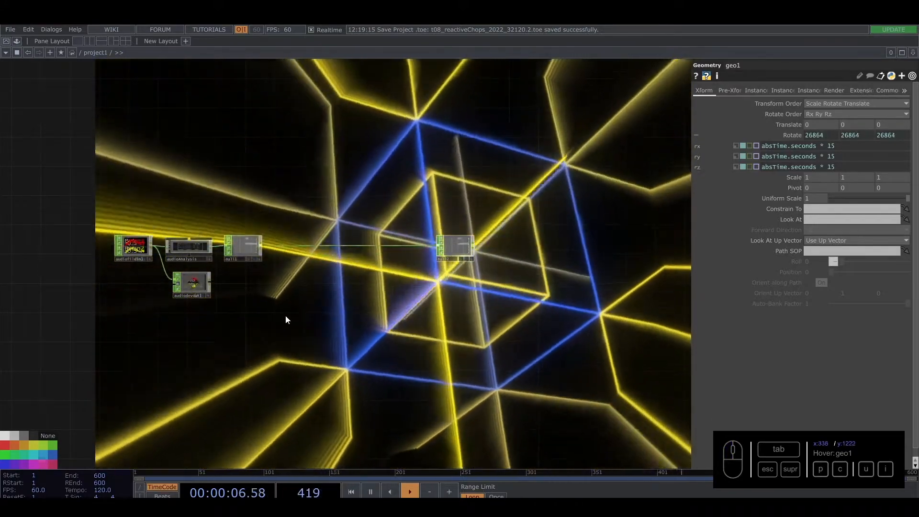
scroll(271, 228, "up", 6)
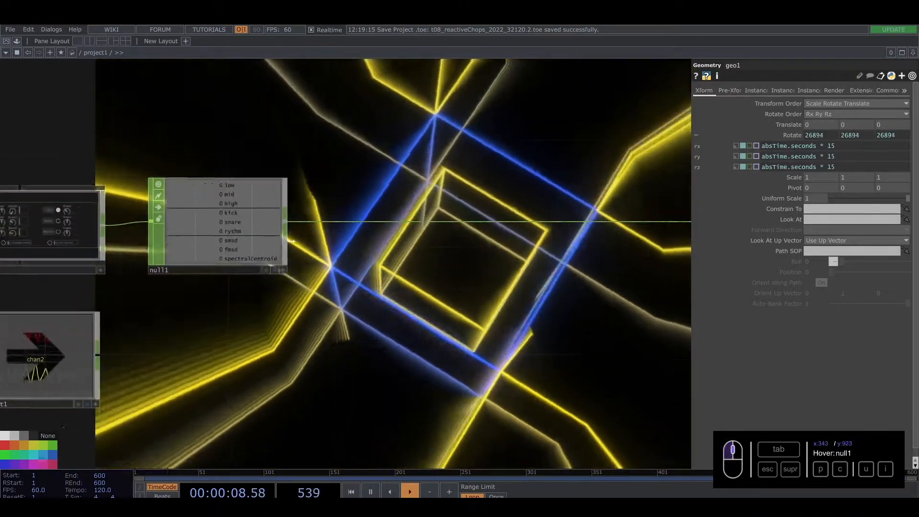
left_click_drag(334, 262, 296, 218)
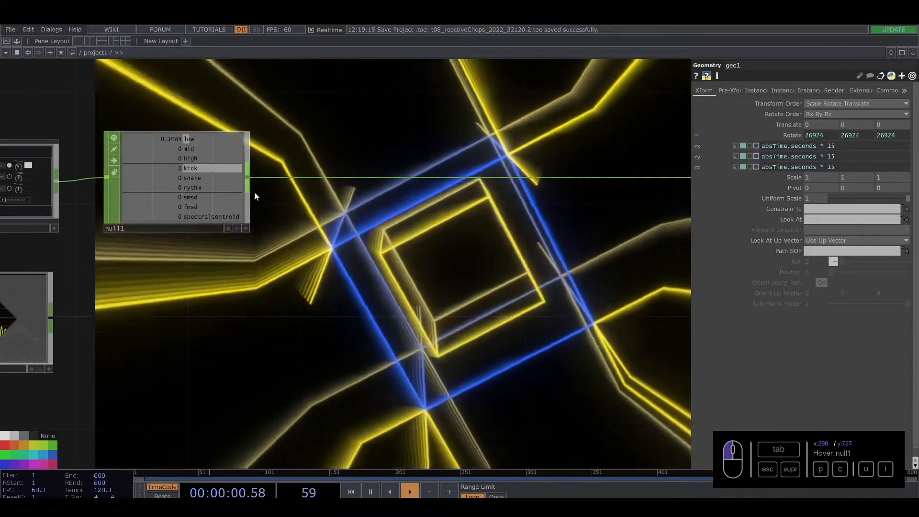
left_click(247, 180)
key("Tab")
type("se")
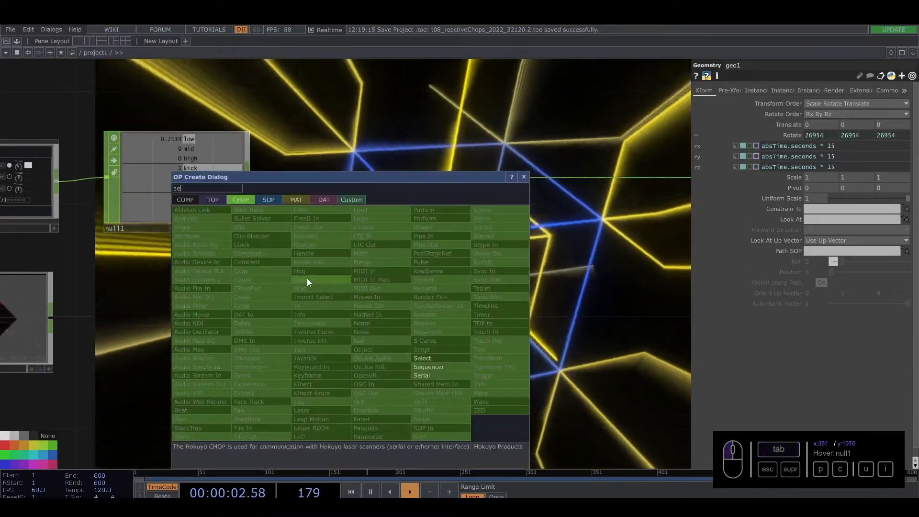
left_click(423, 357)
left_click(372, 317)
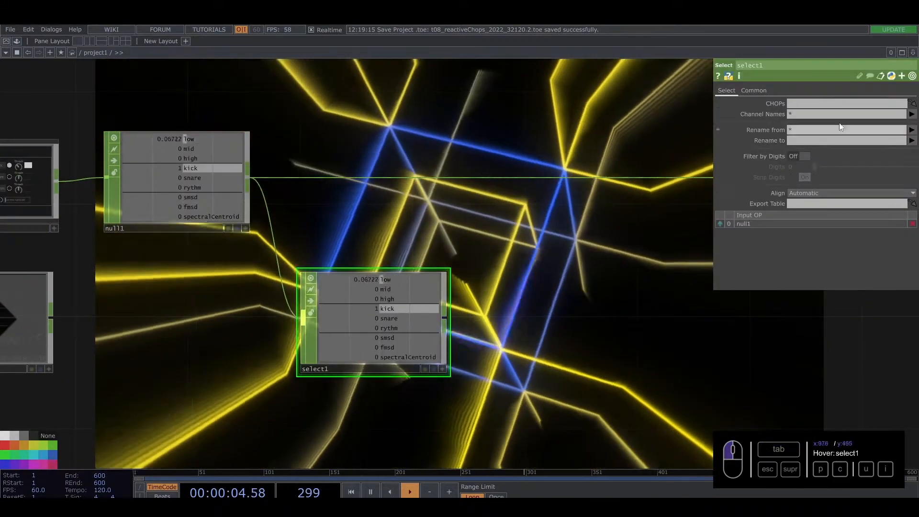
Extract only the kick channel in select1 and rename it to kickRotation
left_click(911, 115)
left_click(878, 162)
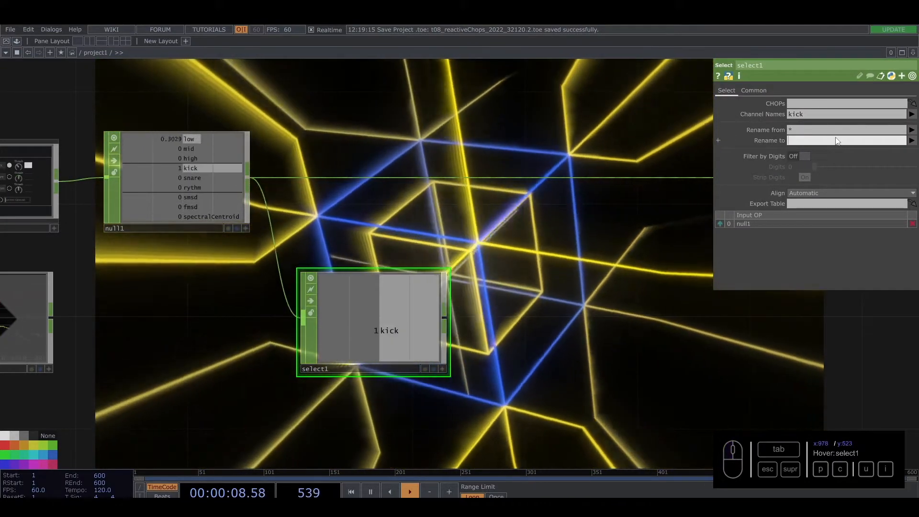
left_click(837, 141)
type("kick")
key("Return")
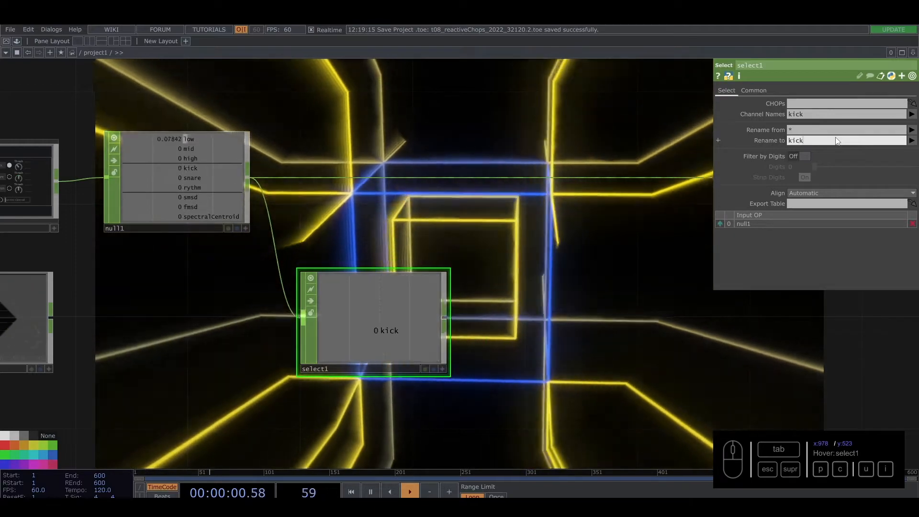
type("Rotation")
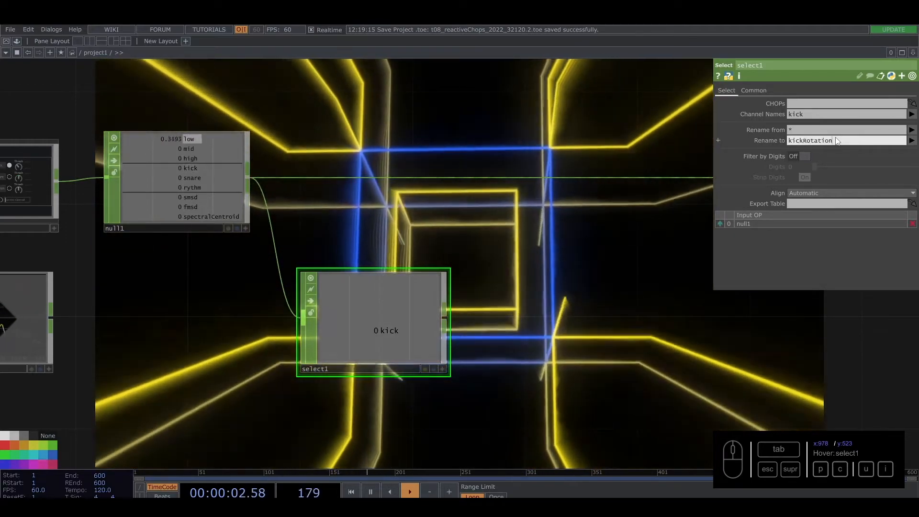
key("Return")
Change select1's Rename to value to kickCount and move the node slightly lower
left_click_drag(519, 307, 427, 243)
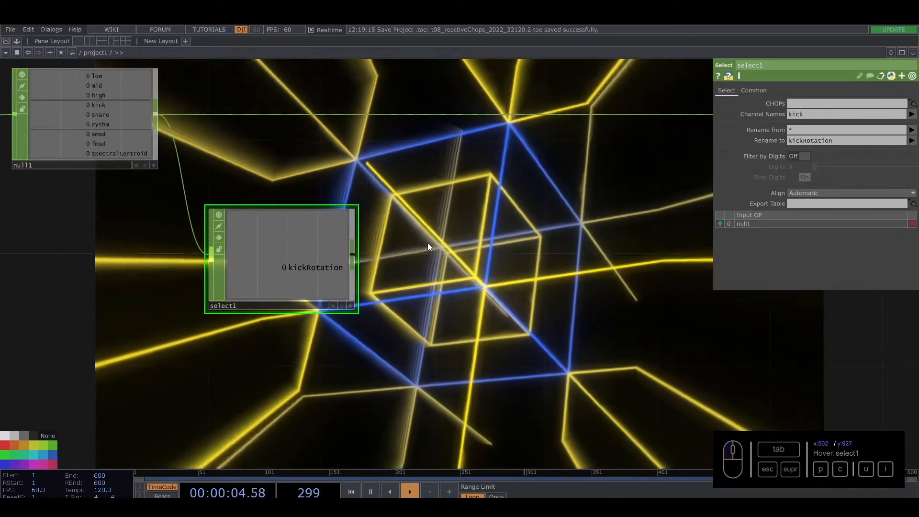
left_click_drag(300, 252, 300, 280)
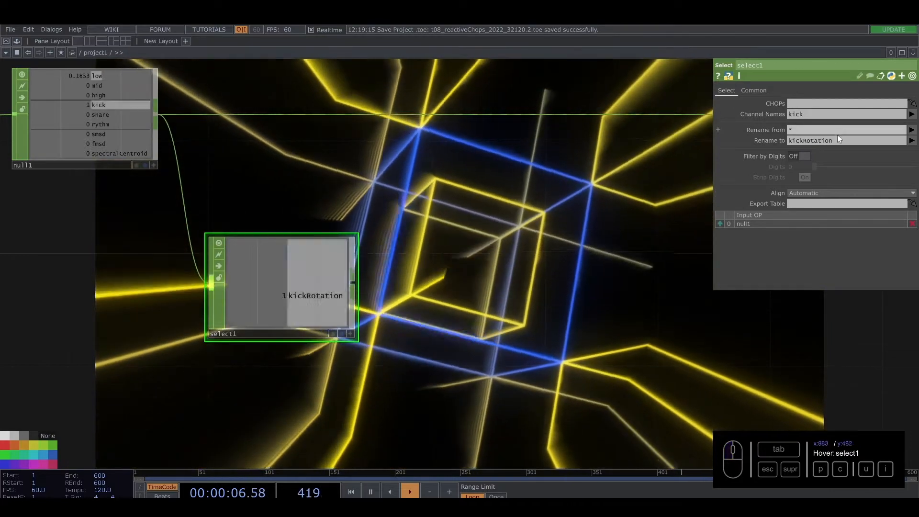
left_click_drag(835, 141, 804, 143)
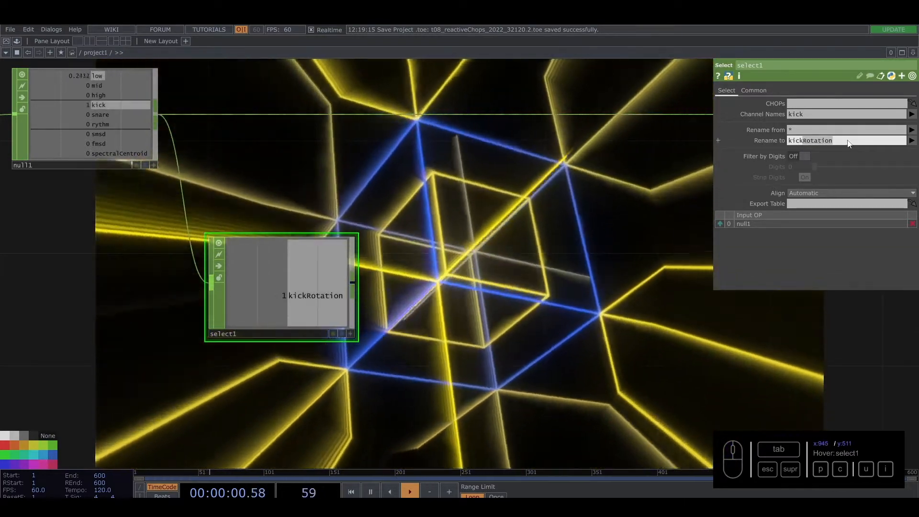
type("Count")
key("Return")
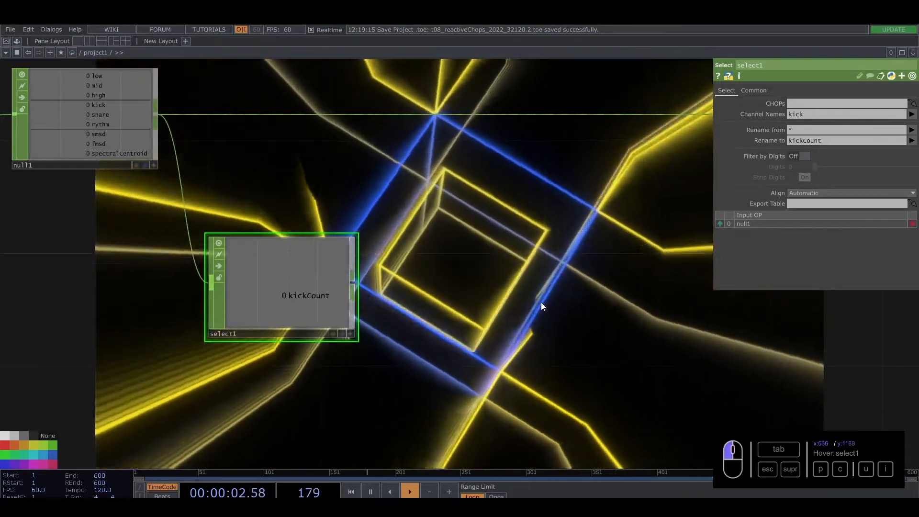
left_click_drag(431, 218, 475, 248)
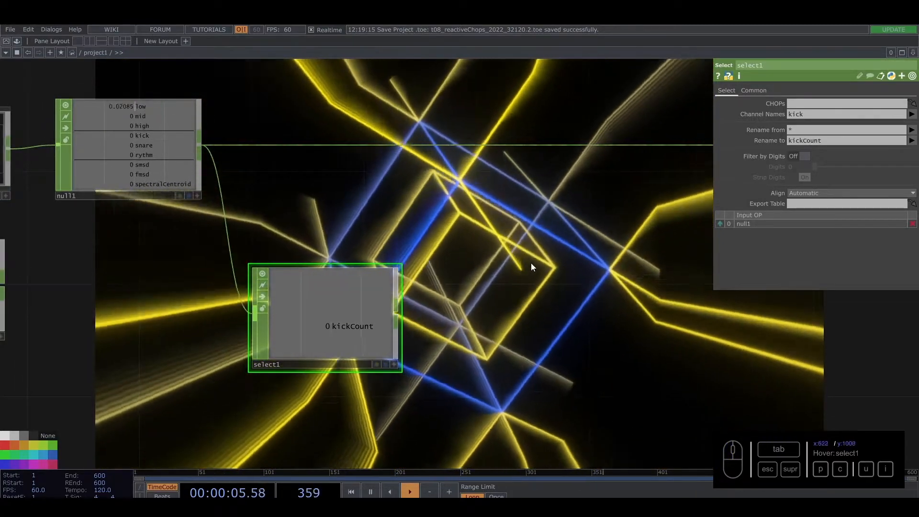
Examine geo1's Rotate parameters and their expressions again
scroll(530, 264, "down", 6)
left_click_drag(529, 324, 259, 275)
left_click_drag(616, 343, 400, 361)
left_click(708, 287)
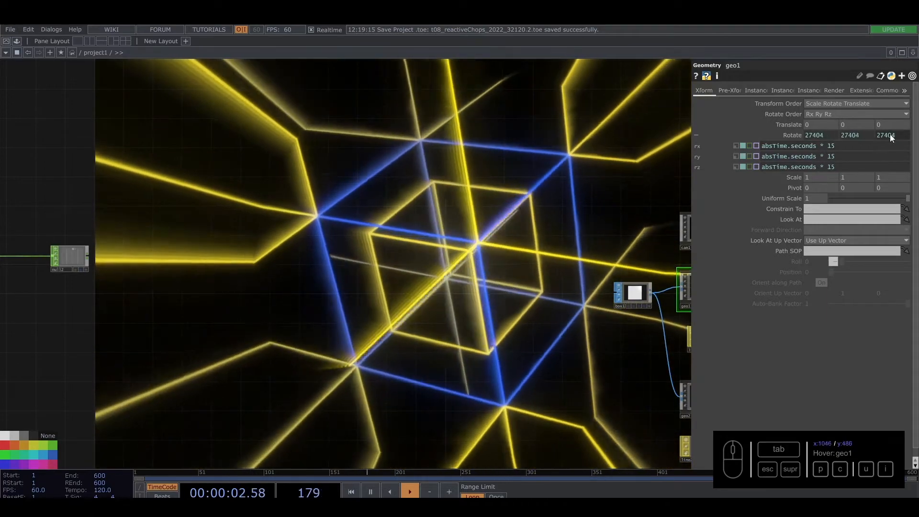
Hide the parameter window and add a Count CHOP connected to select1's output
left_click_drag(383, 230, 669, 243)
scroll(88, 320, "up", 6)
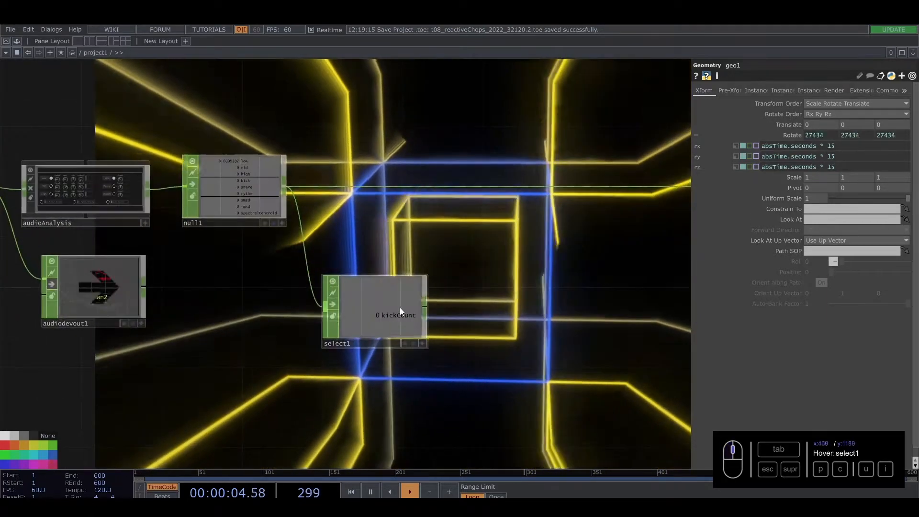
left_click_drag(492, 335, 468, 332)
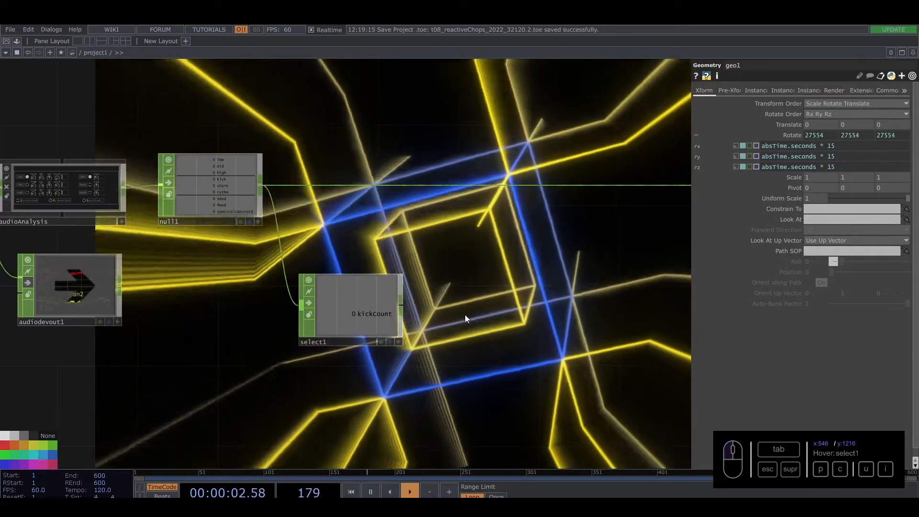
key("p")
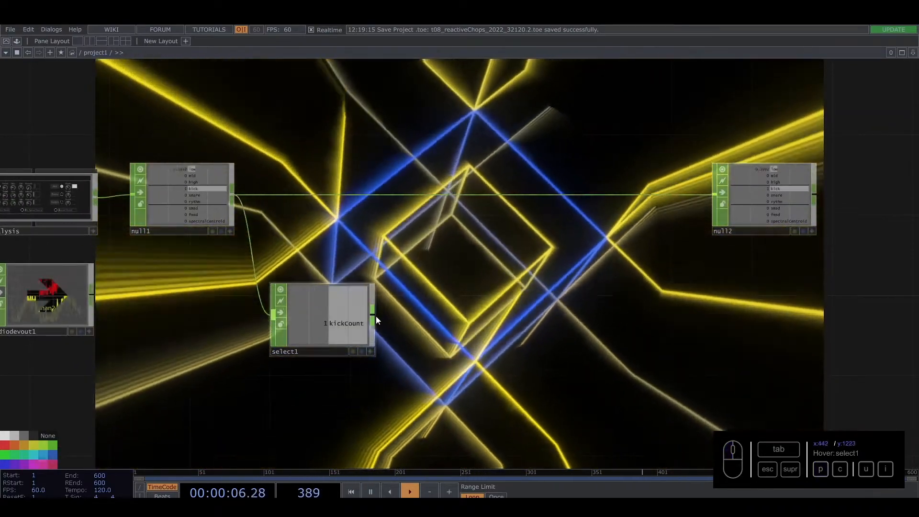
left_click(375, 316)
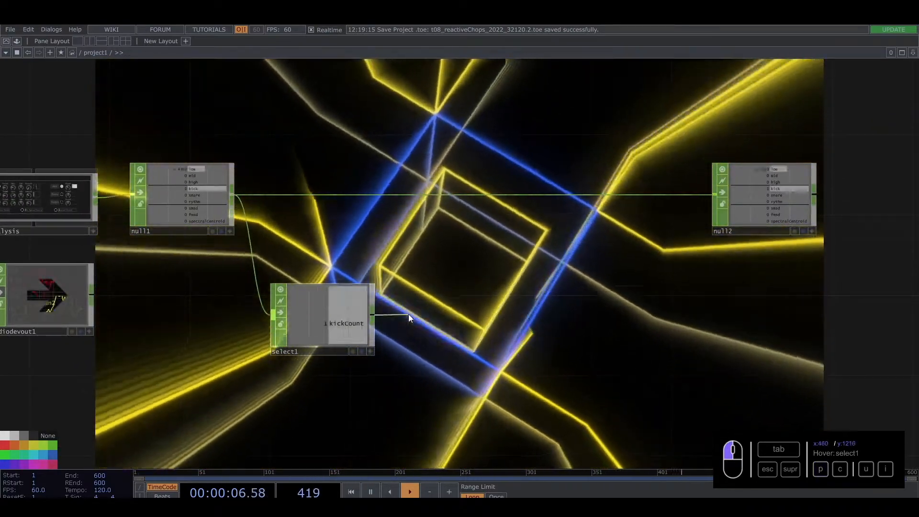
key("Tab")
type("c")
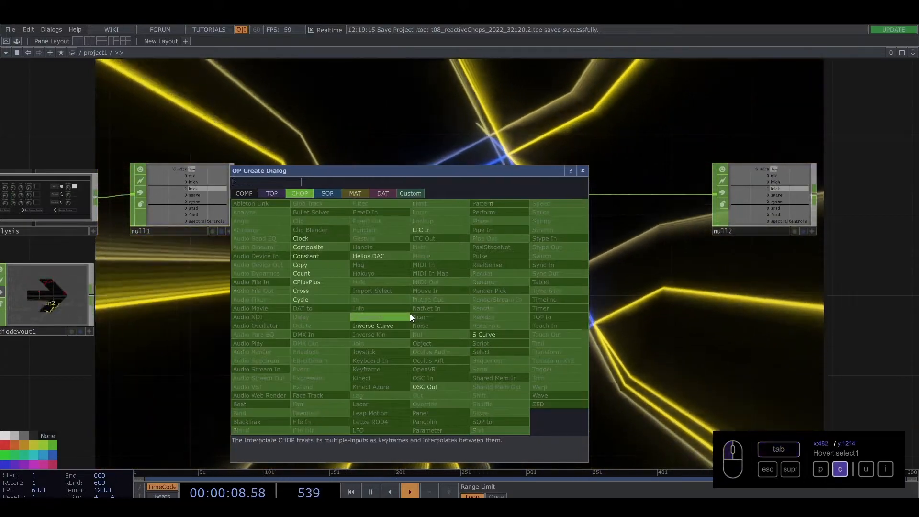
left_click(306, 273)
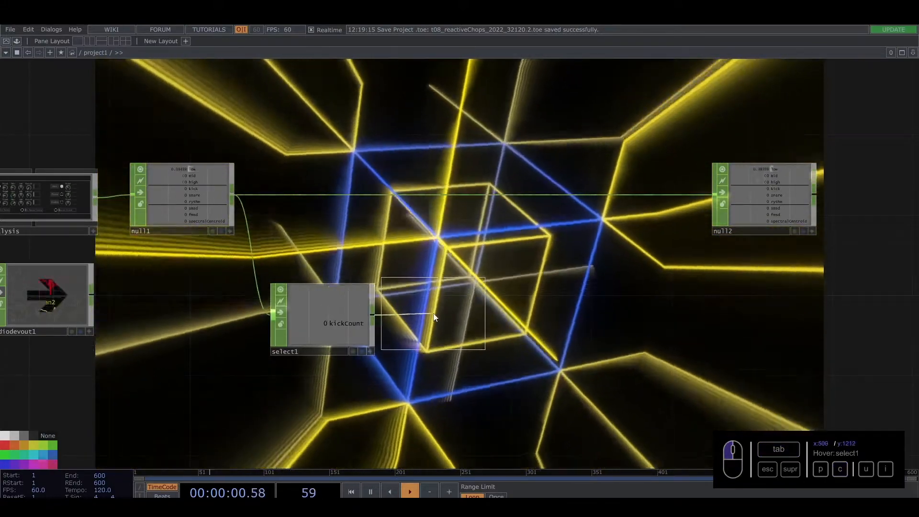
left_click(452, 321)
scroll(455, 321, "up", 4)
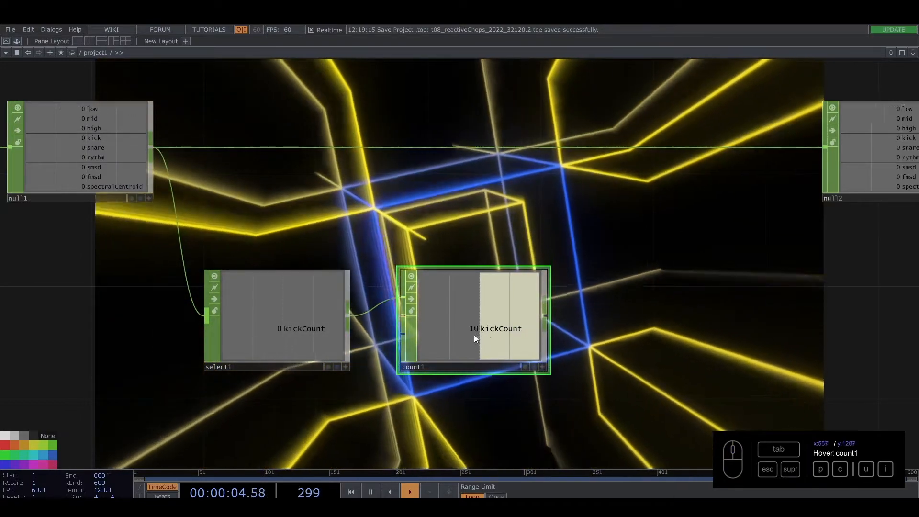
Move null2 further right and insert a Merge CHOP on the wire between null1 and null2
scroll(490, 328, "down", 5)
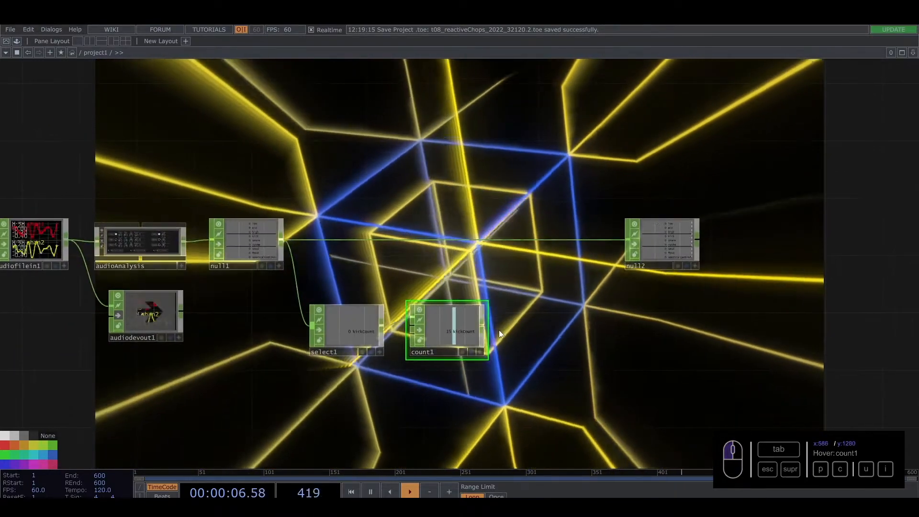
left_click_drag(662, 248, 762, 248)
right_click(578, 239)
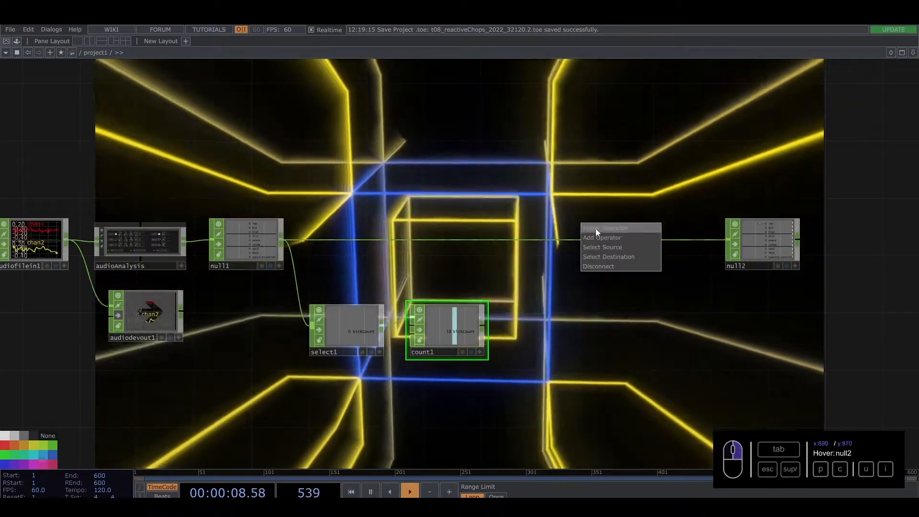
left_click(595, 228)
type("merg")
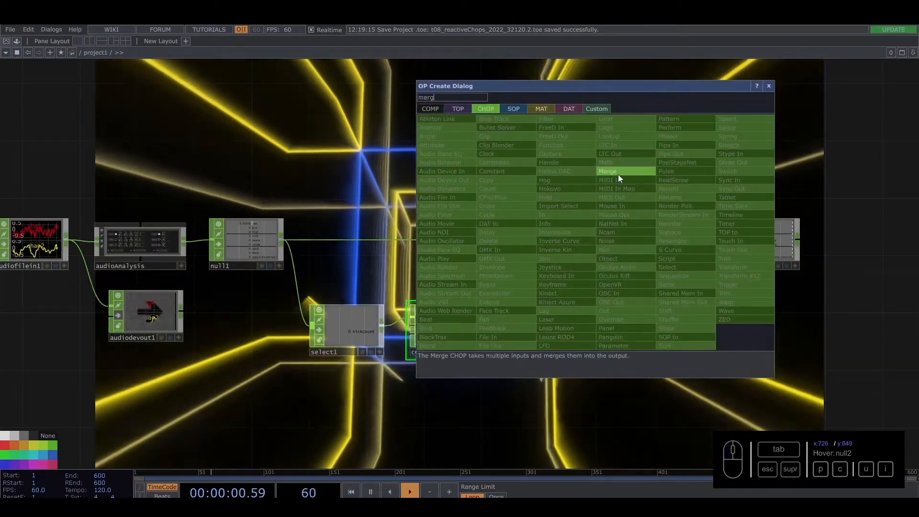
left_click(619, 174)
left_click(594, 247)
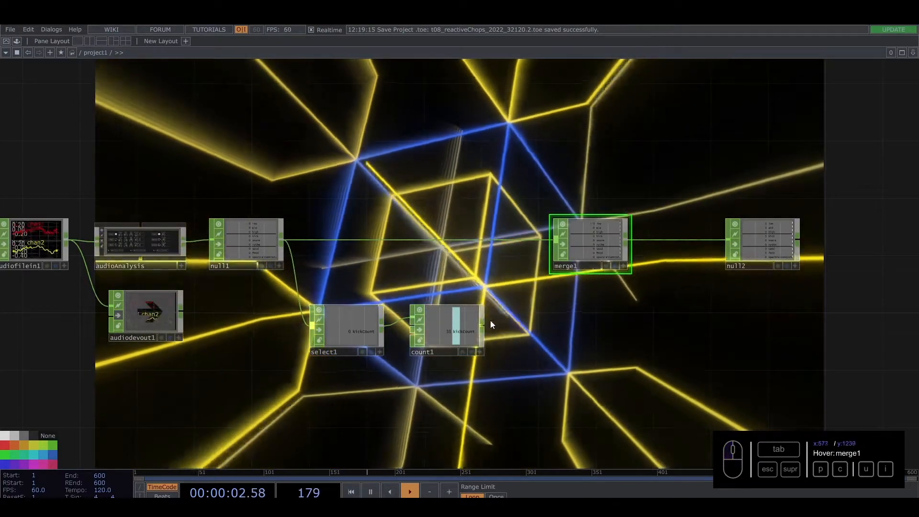
Connect count1's output to merge1 and examine the merged channels
left_click_drag(483, 326, 555, 239)
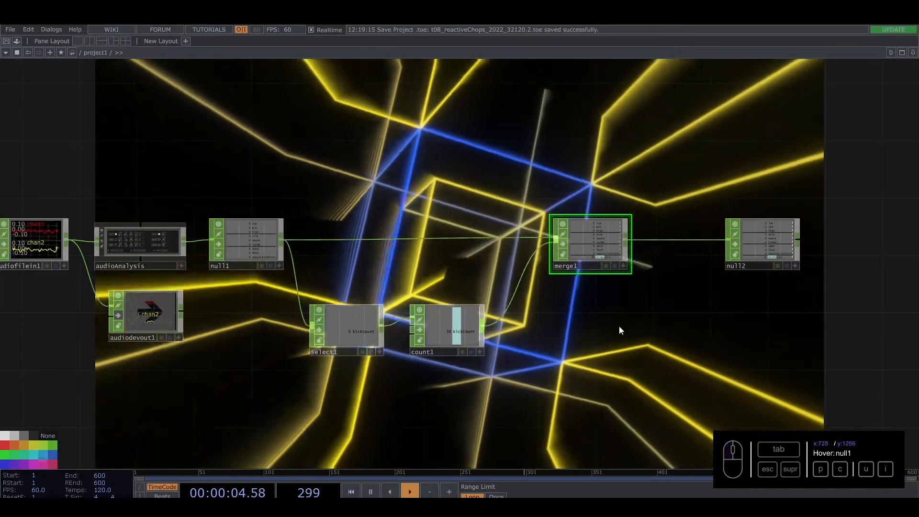
scroll(547, 267, "up", 5)
scroll(495, 309, "up", 3)
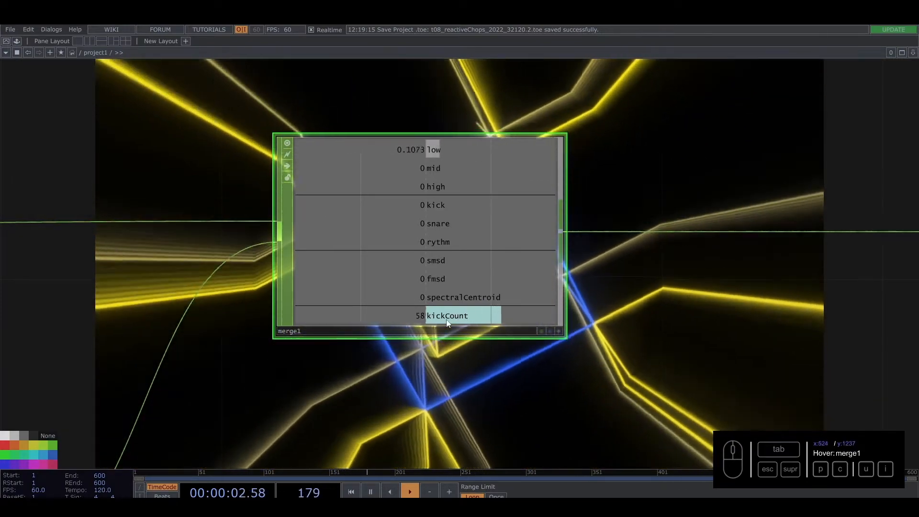
Move null2 further right and insert a Lag CHOP on the wire between merge1 and null2
scroll(447, 323, "down", 5)
left_click_drag(618, 299, 707, 301)
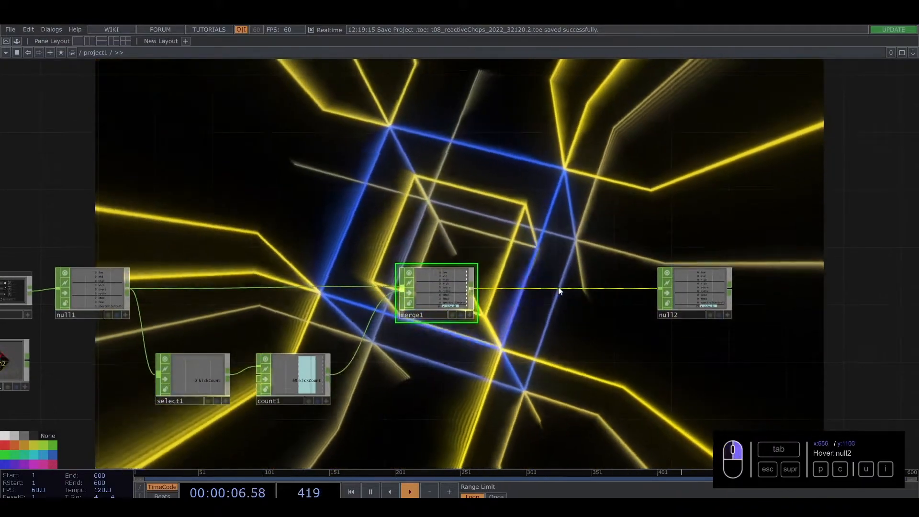
right_click(558, 286)
left_click(577, 276)
type("lag")
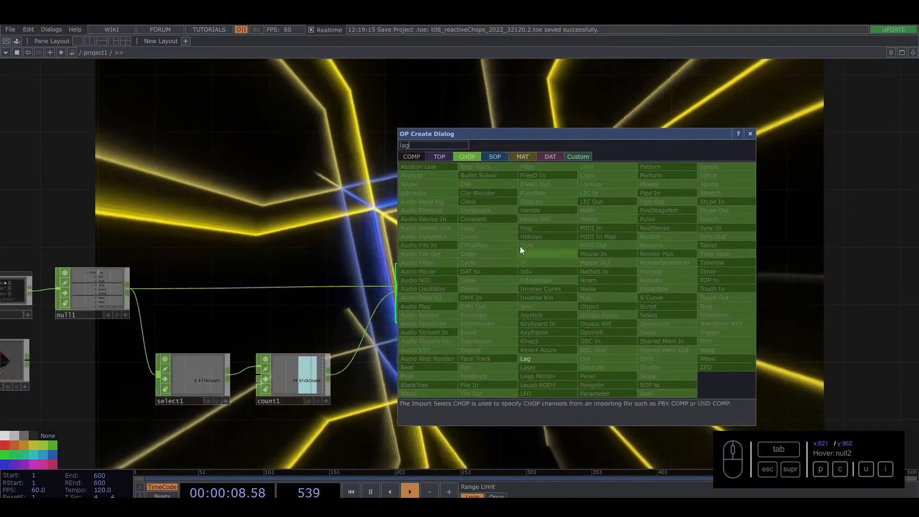
left_click(545, 360)
left_click(568, 290)
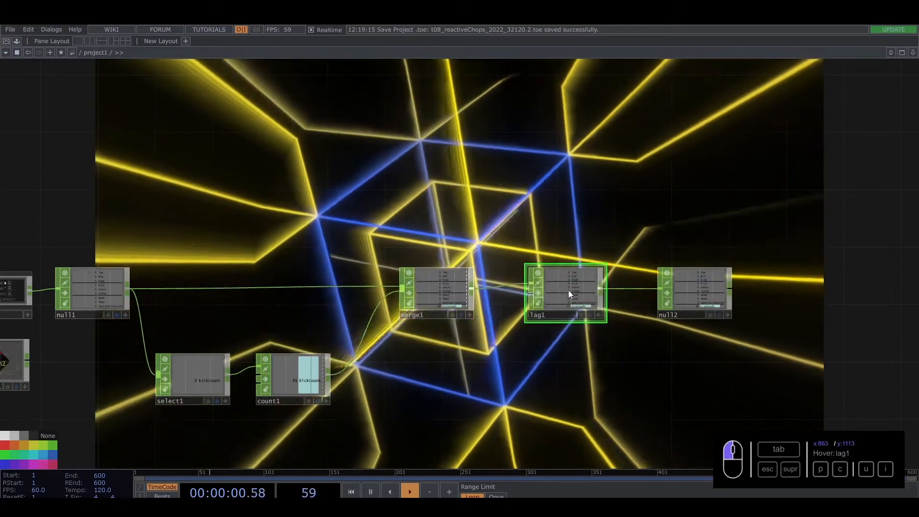
scroll(699, 293, "up", 5)
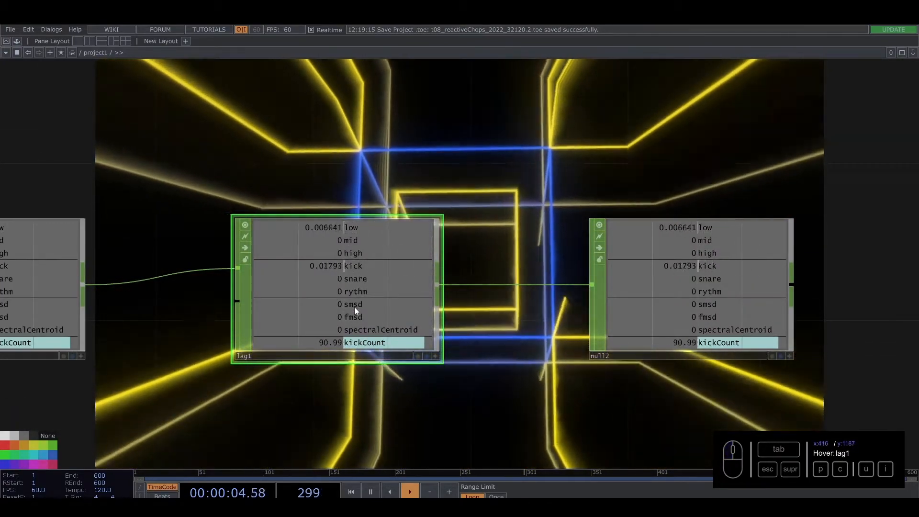
Set both of lag1's Lag values to 0.9
key("p")
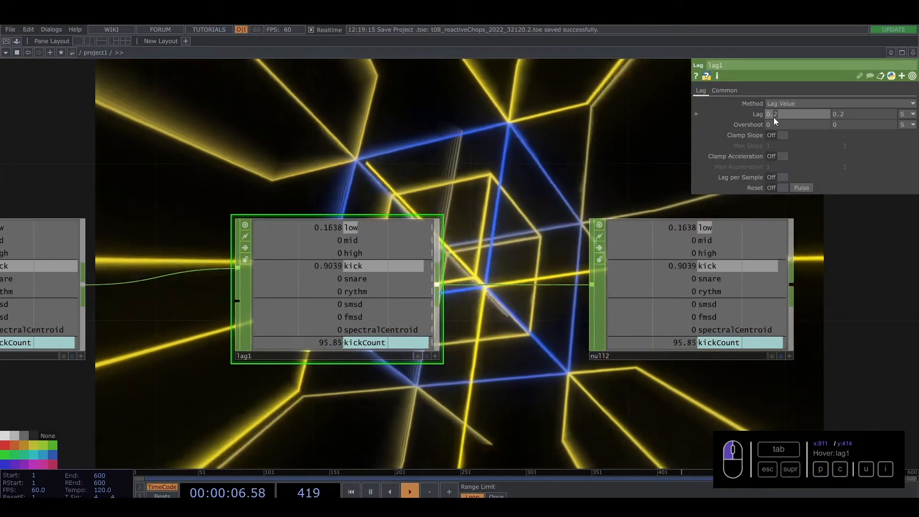
left_click_drag(772, 118, 825, 115)
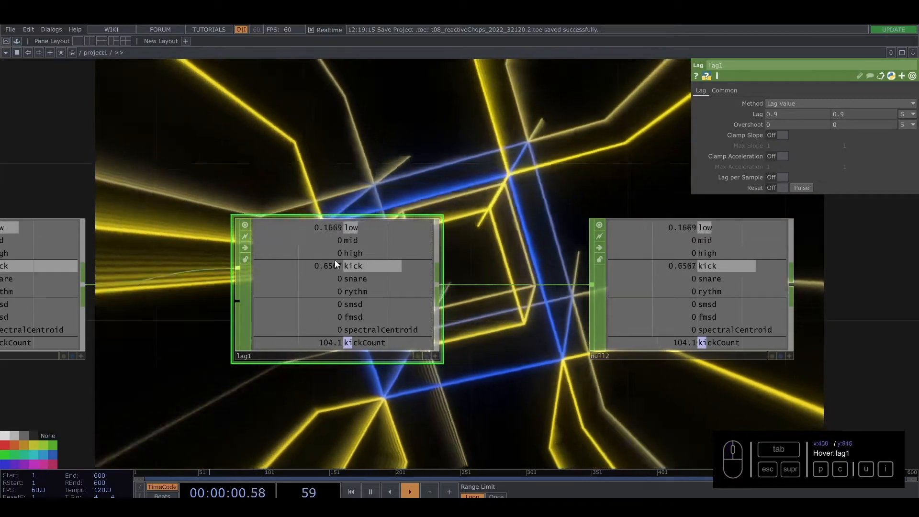
scroll(348, 324, "down", 4)
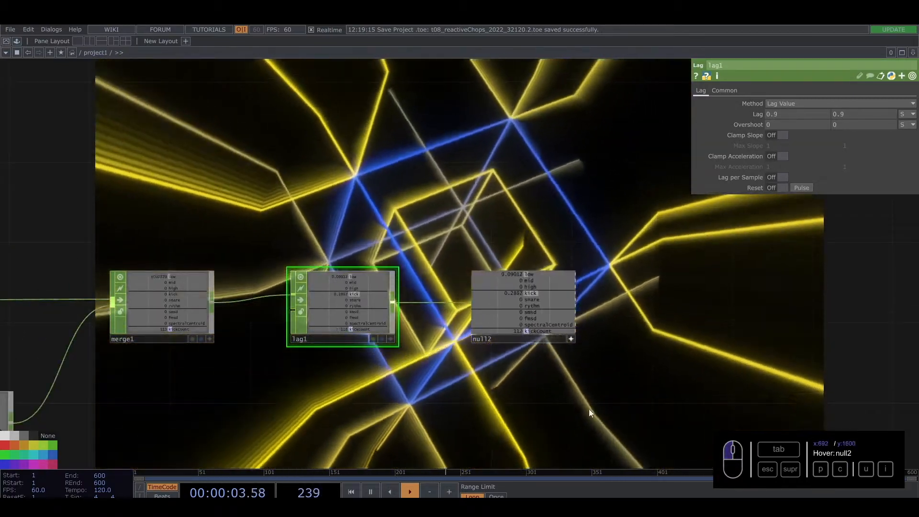
Reference null2's kickCount channel in geo1's X rotation and switch the Y and Z rotations back to constant 0
scroll(591, 413, "down", 5)
left_click_drag(493, 319, 364, 234)
left_click_drag(657, 388, 494, 334)
left_click(817, 272)
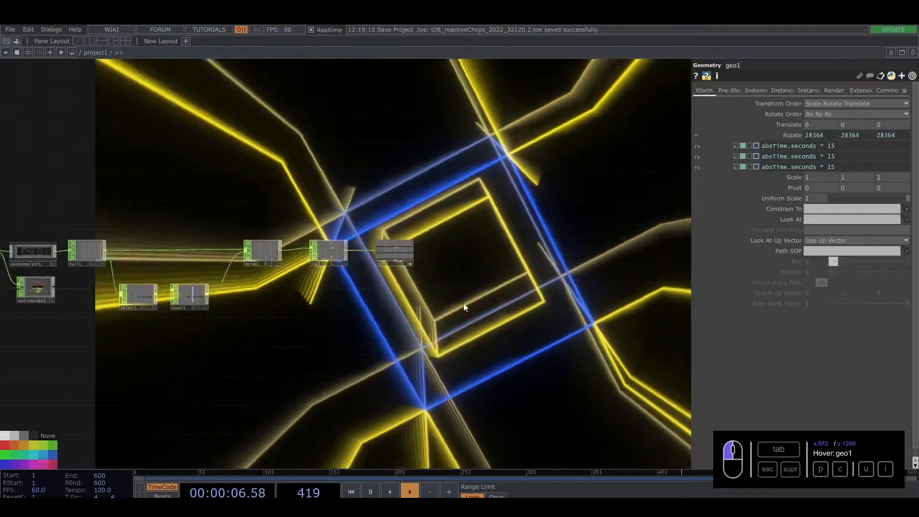
scroll(475, 299, "up", 5)
left_click_drag(678, 361, 809, 144)
left_click(812, 141)
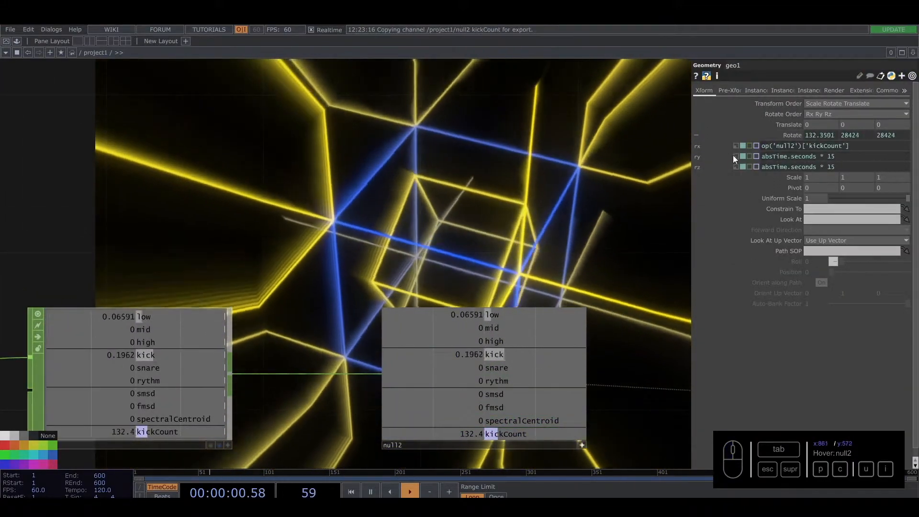
left_click(736, 156)
left_click(736, 166)
scroll(550, 268, "down", 3)
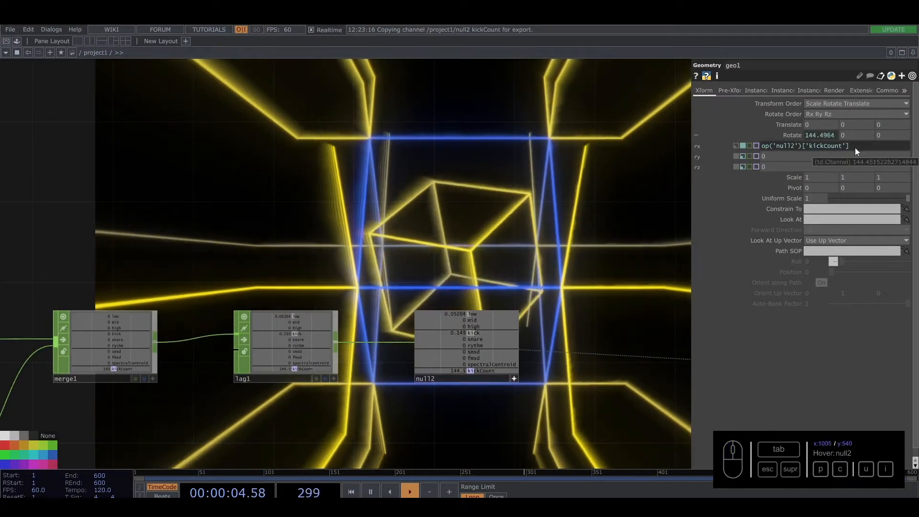
Multiply the kickCount reference in geo1's X rotation expression by 15
left_click(857, 148)
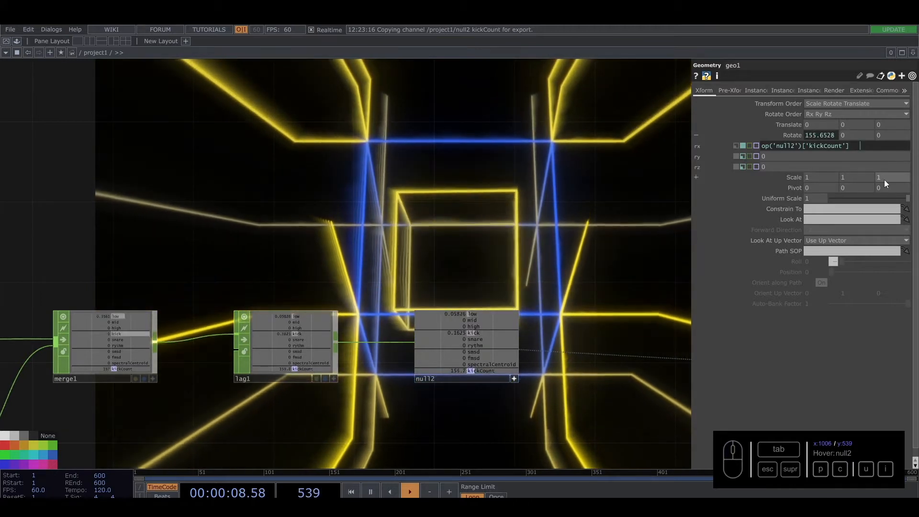
key("BackSpace")
key("BackSpace")
type("*")
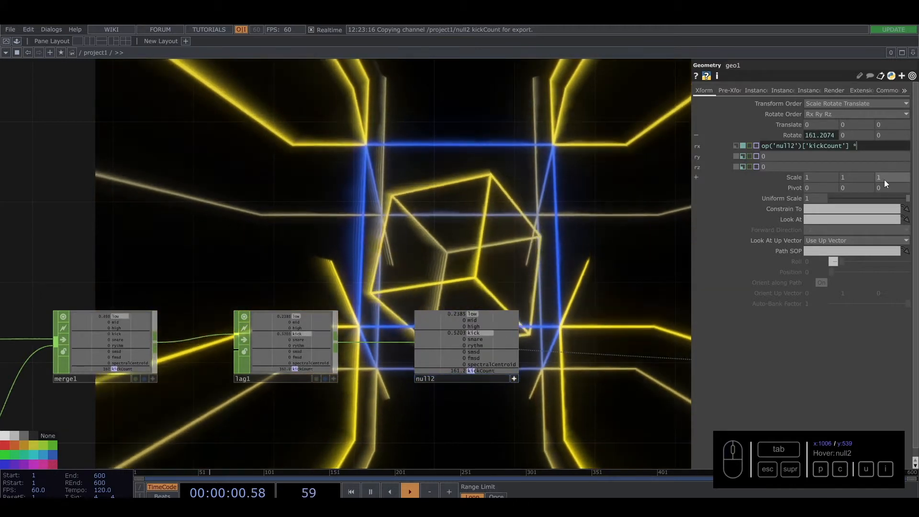
type(" 15")
scroll(419, 306, "down", 2)
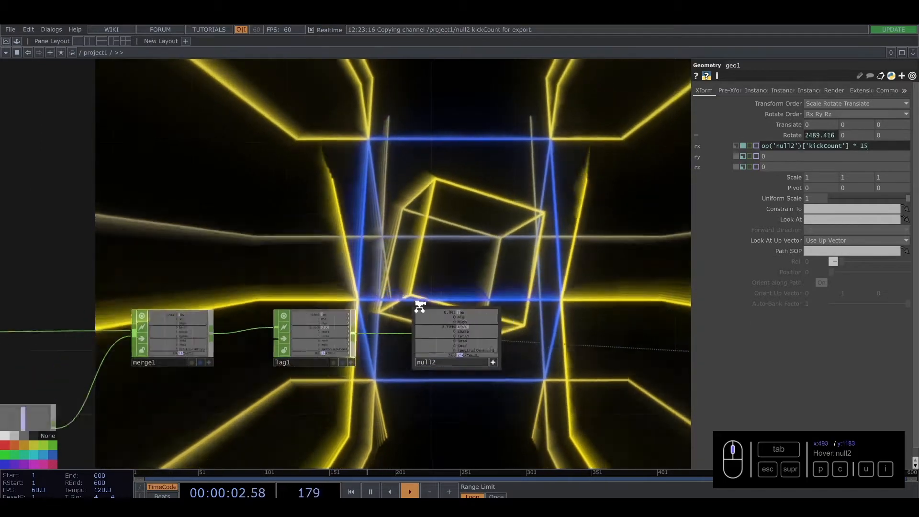
Widen the parameter window and append + absTime.seconds * 15 to geo1's X rotation expression
scroll(419, 306, "down", 3)
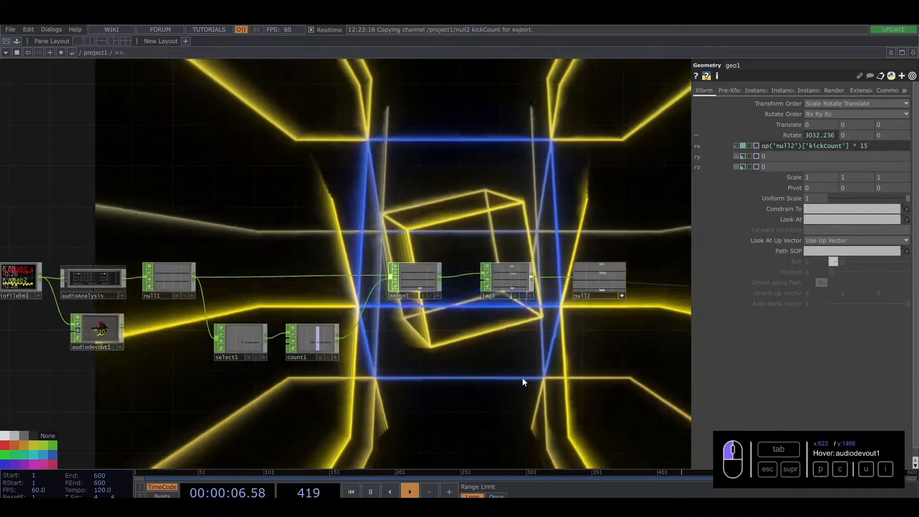
left_click_drag(525, 376, 435, 390)
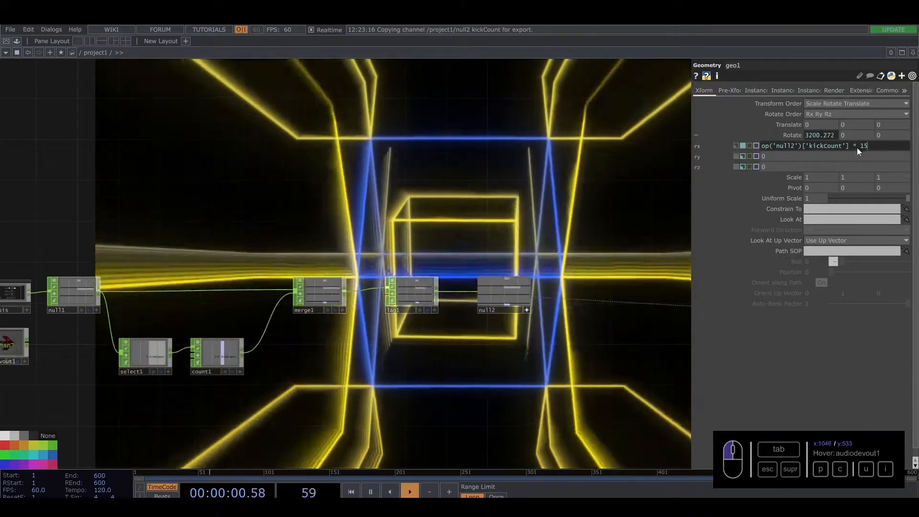
left_click_drag(680, 159, 589, 164)
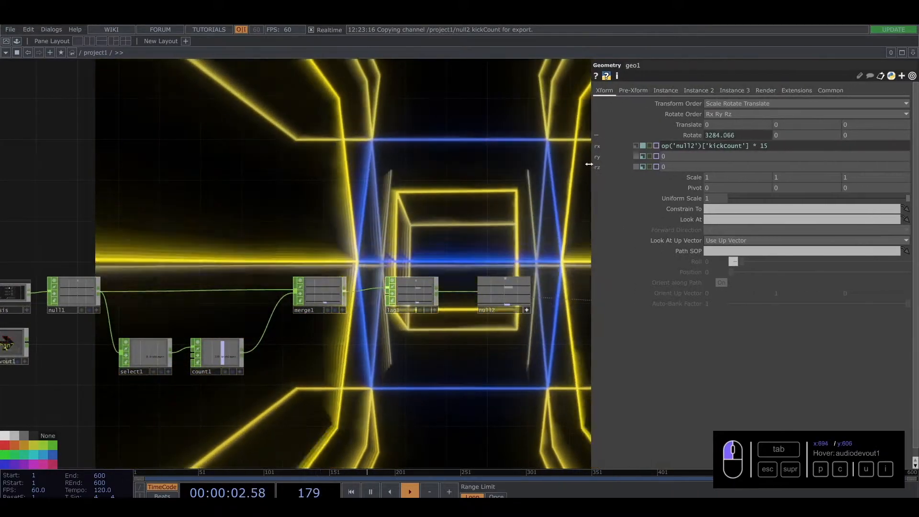
type("+ absTime.seconds * 15")
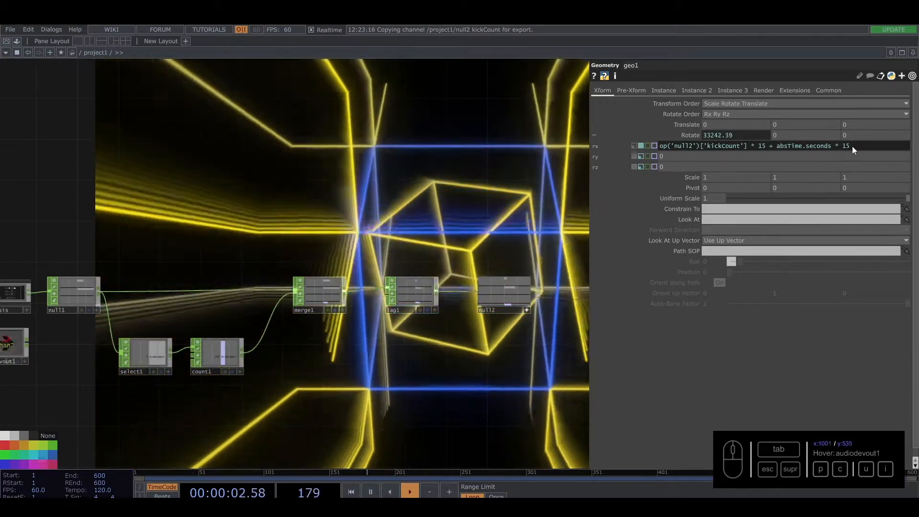
Copy geo1's X rotation expression to its Y and Z rotations and collapse the Rotate parameters
left_click_drag(852, 146, 583, 146)
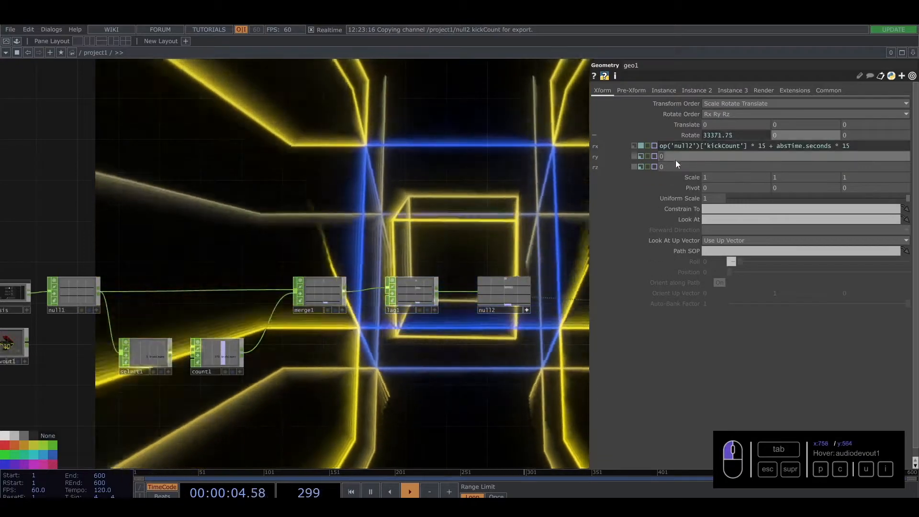
type("op('null2')['kickCount'] * 15 + absTime.seconds * 15")
left_click(682, 167)
type("op('null2')['kickCount'] * 15 + absTime.seconds * 15")
left_click(595, 135)
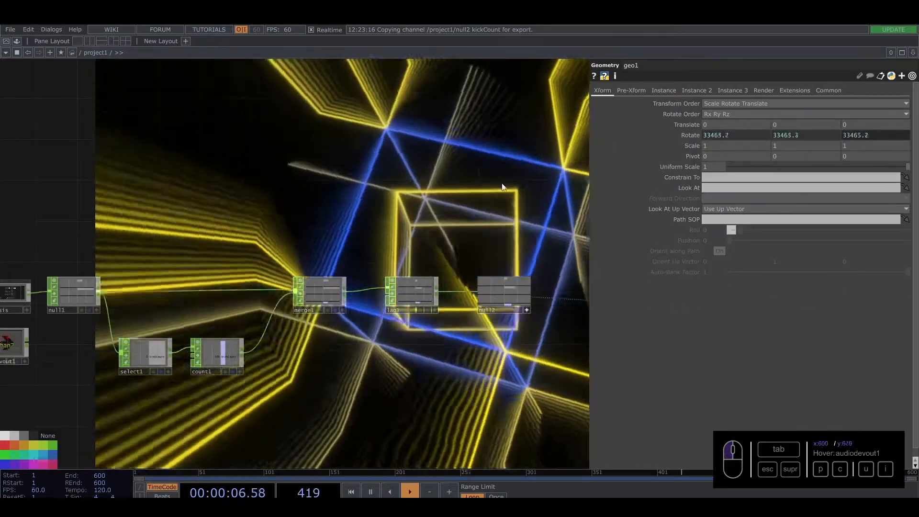
Set geo2's X, Y and Z rotations to op('null2')['kickCount'] * 15 + absTime.seconds * 15 and hide its parameters
left_click_drag(488, 199, 273, 165)
scroll(400, 205, "down", 8)
left_click_drag(307, 250, 40, 246)
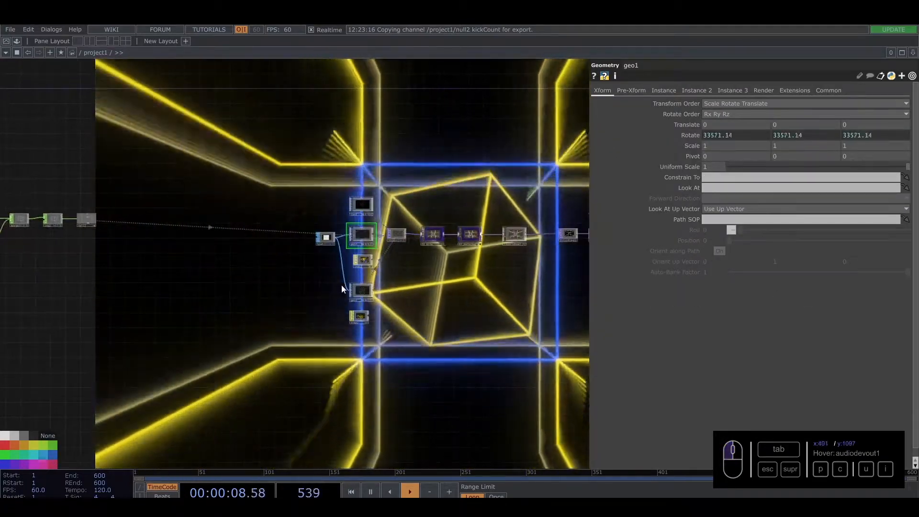
left_click(733, 134)
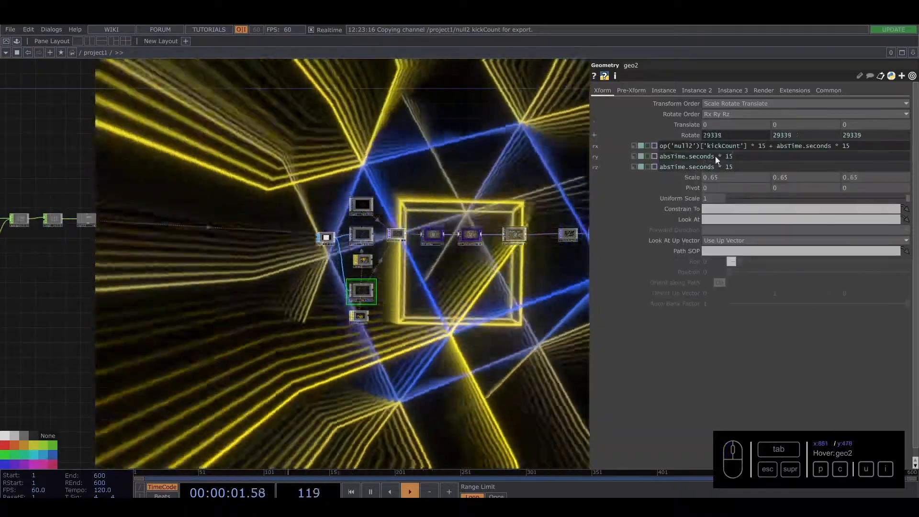
left_click_drag(739, 157, 596, 156)
type("op('null2')['kickCount'] * 15 + absTime.seconds * 15")
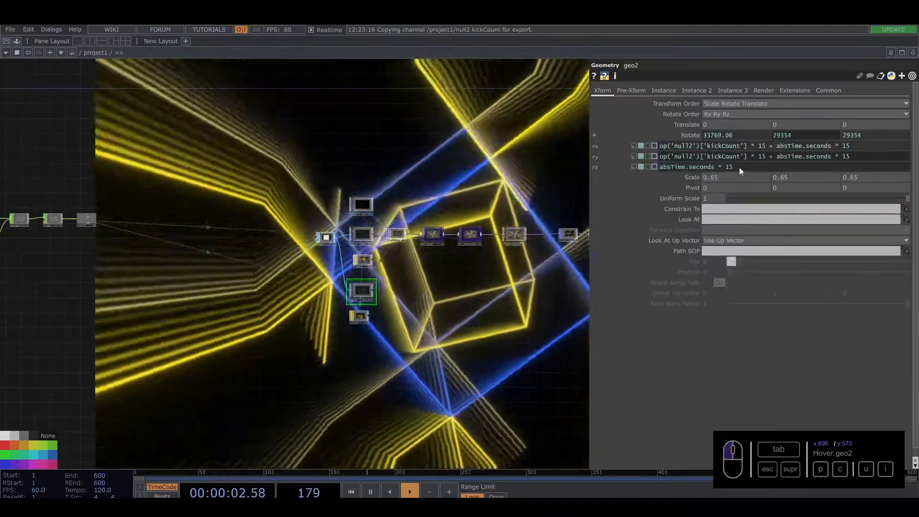
left_click_drag(739, 168, 440, 166)
type("op('null2')['kickCount'] * 15 + absTime.seconds * 15")
left_click(416, 175)
key("p")
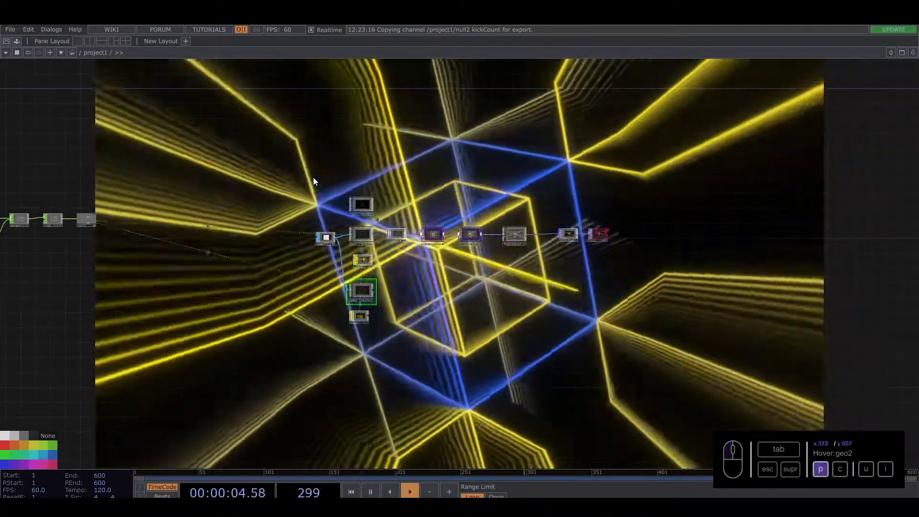
Review geo1's rotation expressions, collapse them and hide the parameter window
scroll(186, 213, "up", 2)
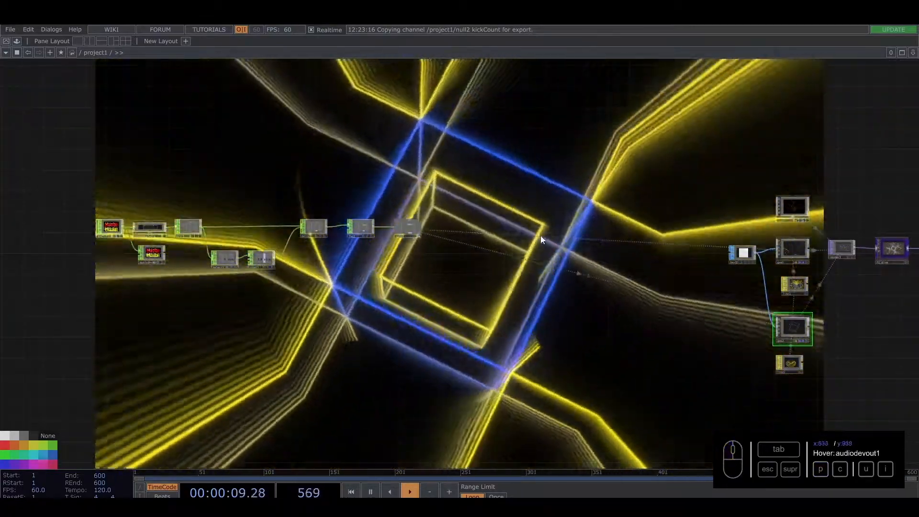
left_click_drag(537, 238, 523, 252)
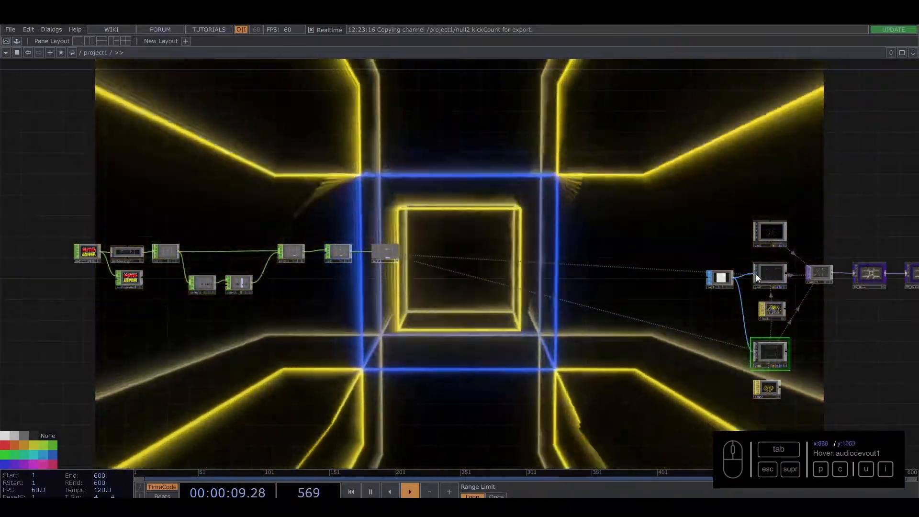
left_click(780, 269)
key("p")
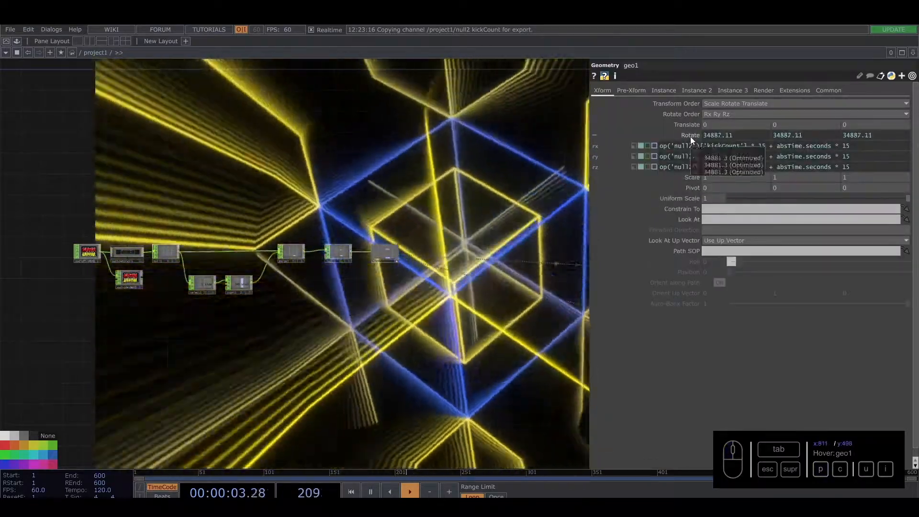
left_click(690, 136)
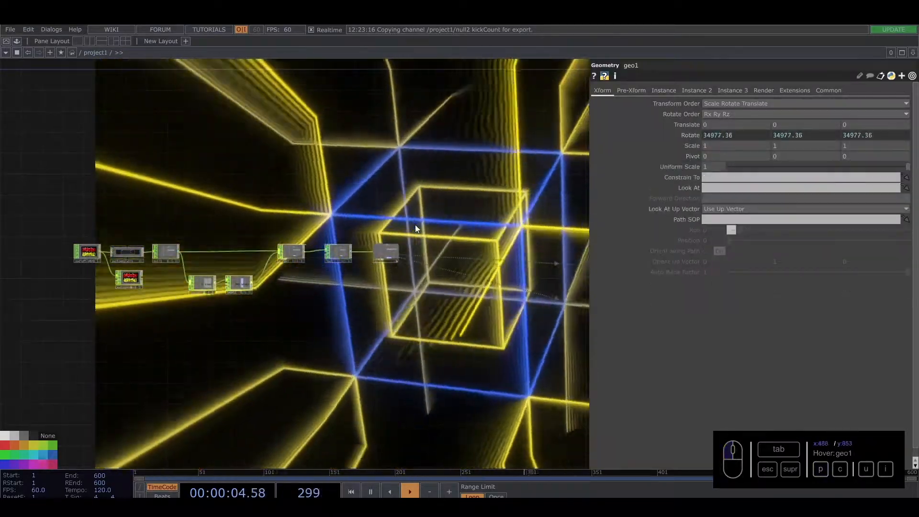
key("p")
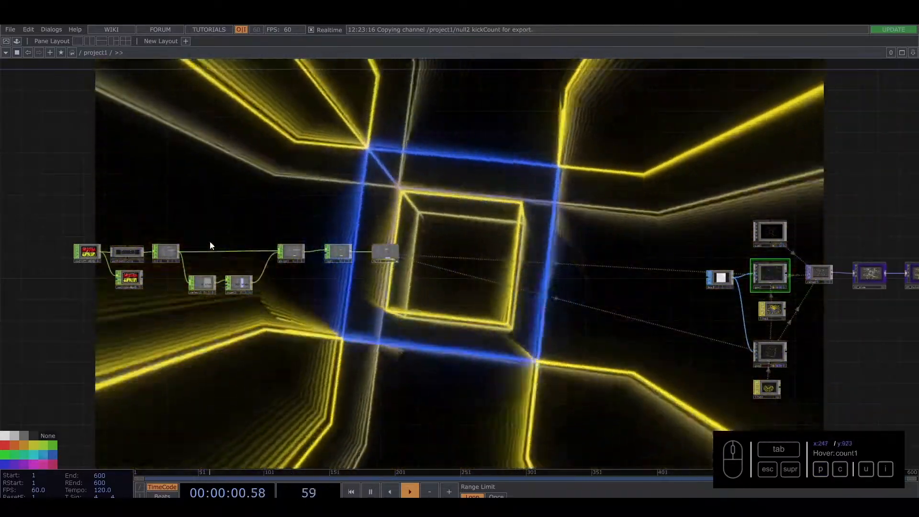
Add a second Select CHOP from null1's output and place it below select1
scroll(99, 284, "up", 4)
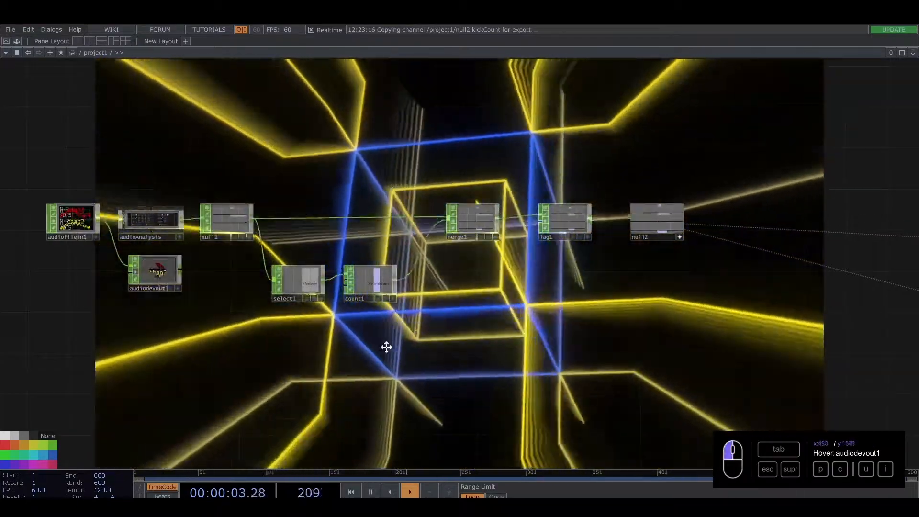
left_click_drag(429, 358, 322, 351)
scroll(326, 344, "down", 2)
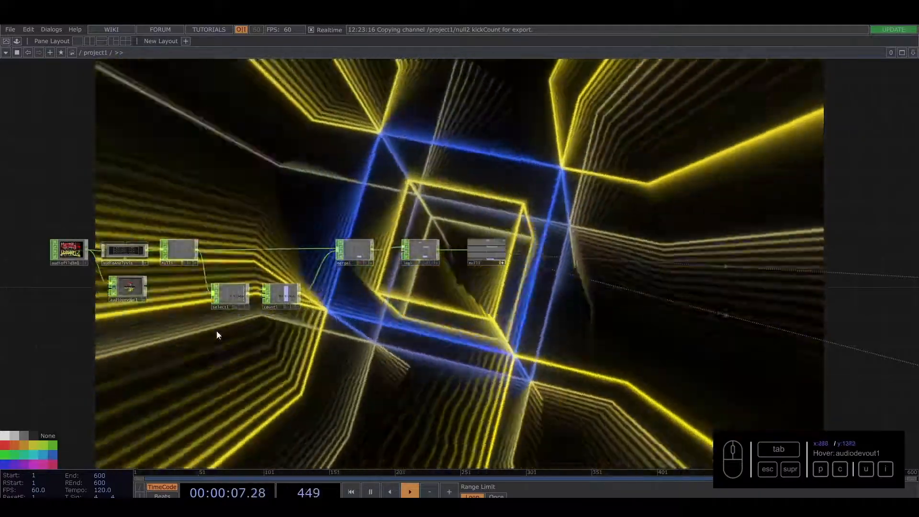
scroll(205, 338, "up", 2)
left_click_drag(156, 248, 251, 236)
scroll(261, 231, "up", 4)
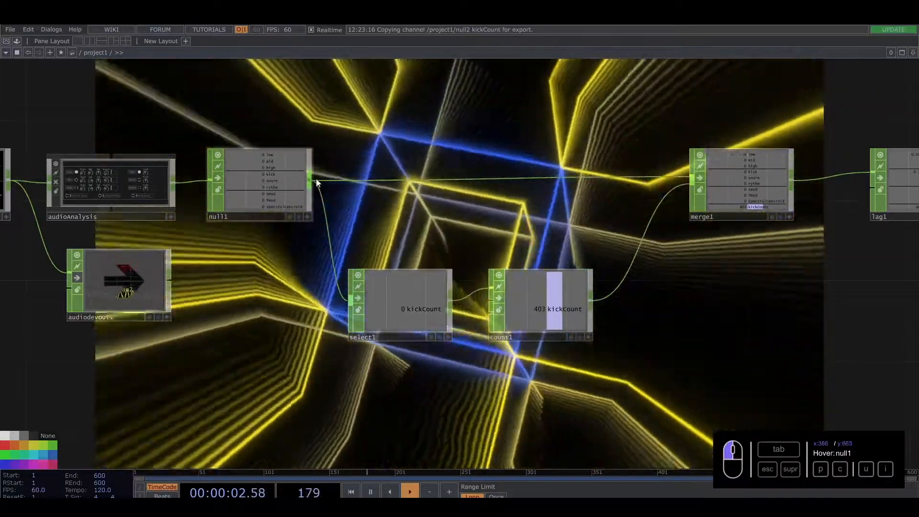
key("Tab")
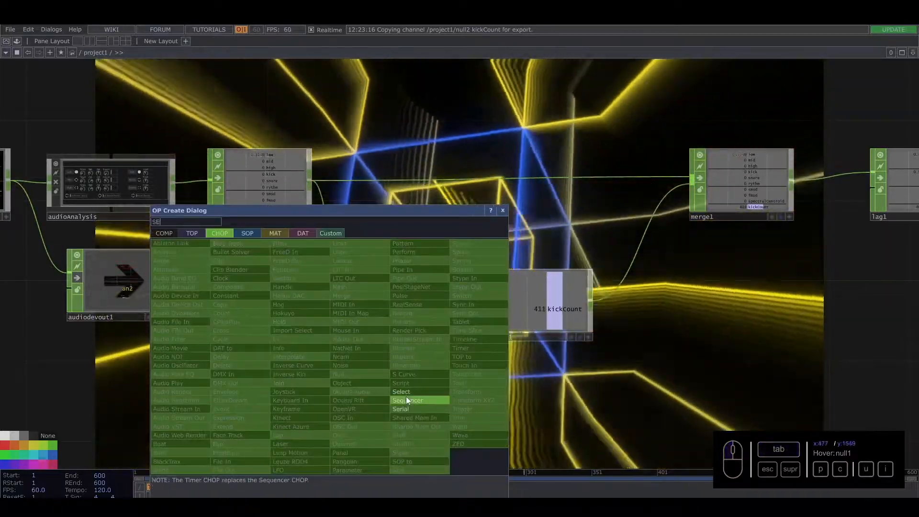
left_click(402, 392)
left_click(396, 396)
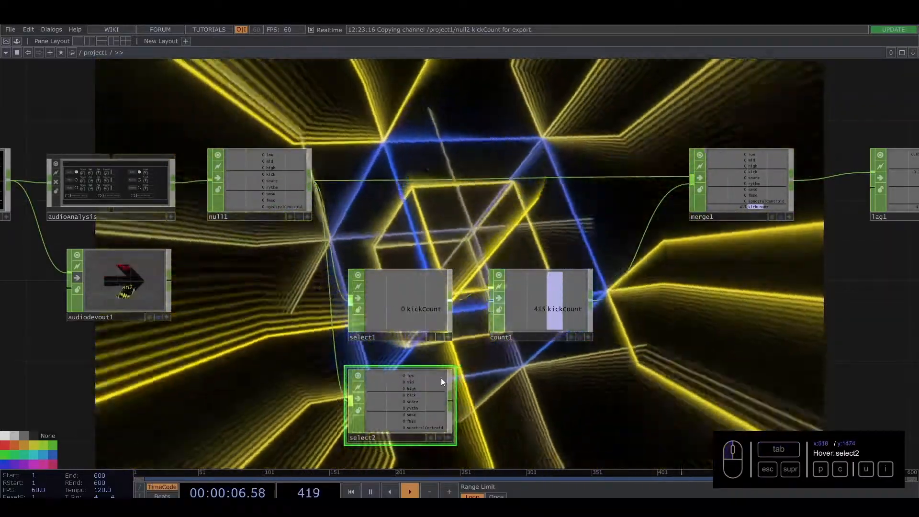
Set select2's channel name to kick and narrow the parameter window
key("p")
left_click(911, 116)
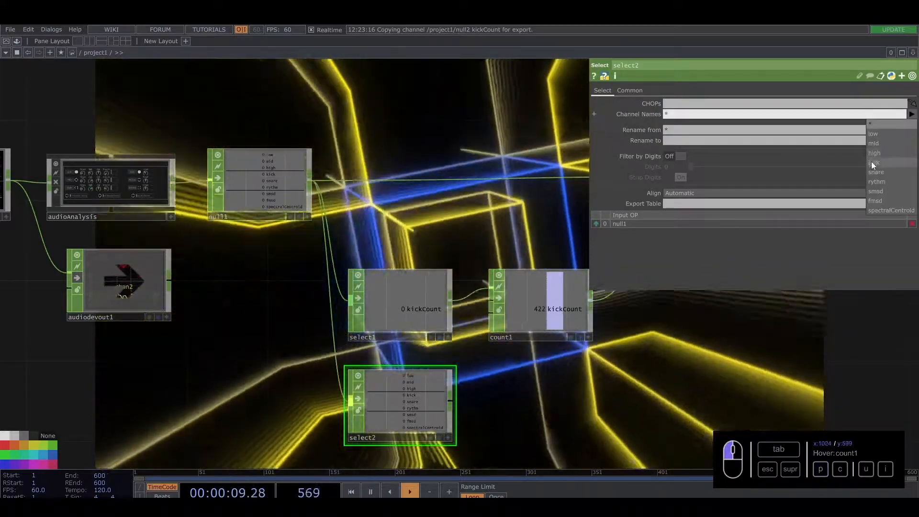
left_click(872, 164)
left_click_drag(593, 157, 715, 143)
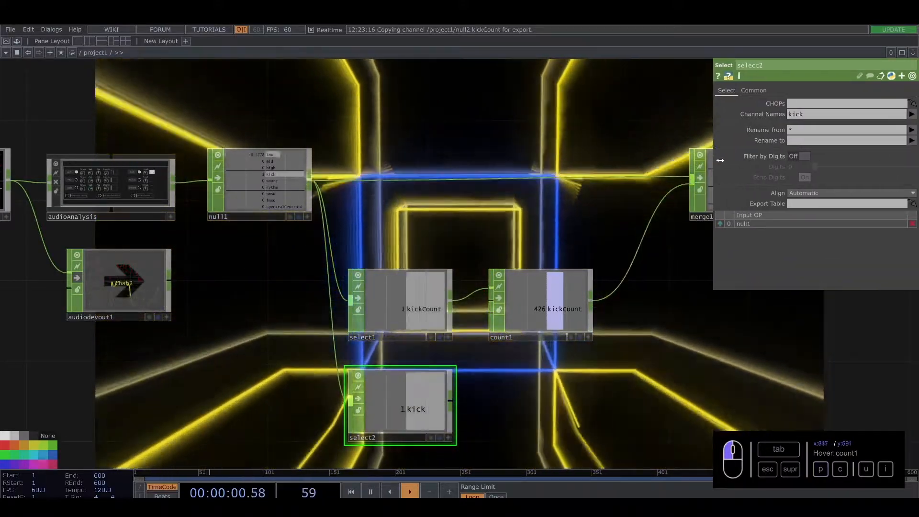
Rename select2's channel to kickScale
type("KICK")
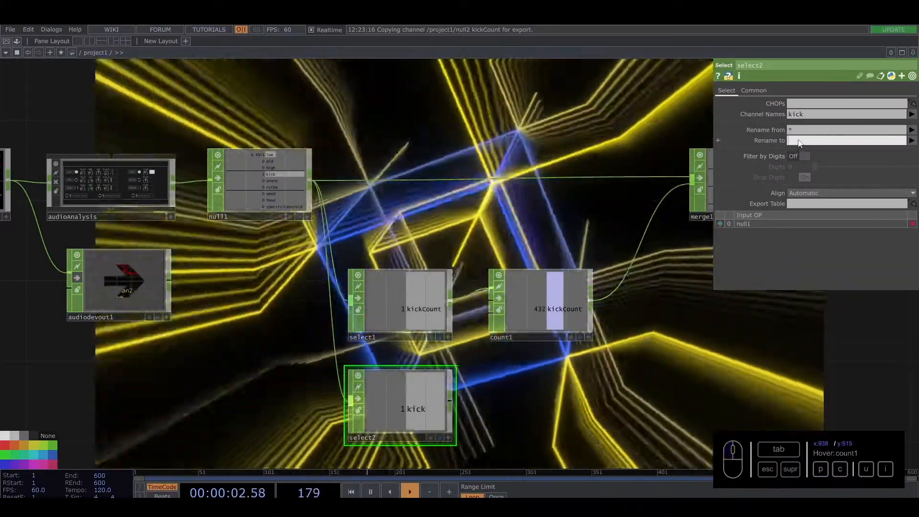
key("BackSpace")
key("BackSpace")
key("BackSpace")
key("BackSpace")
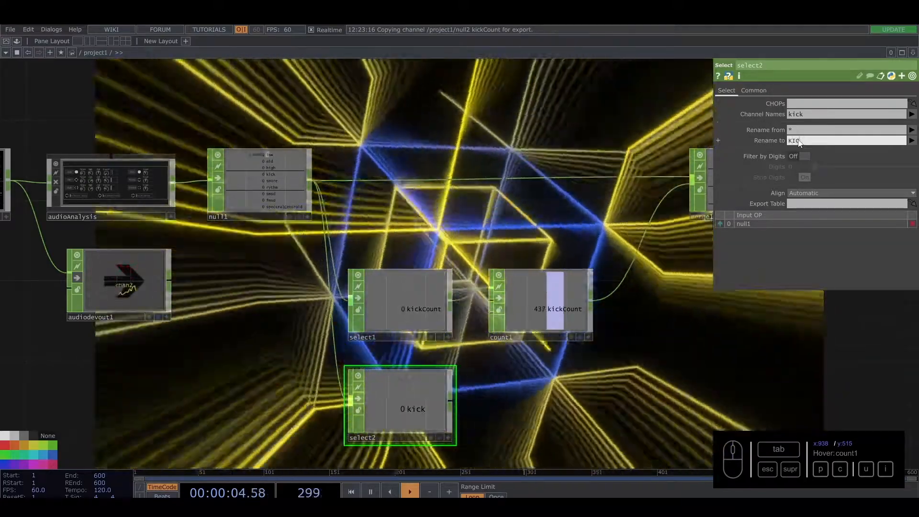
type("ki")
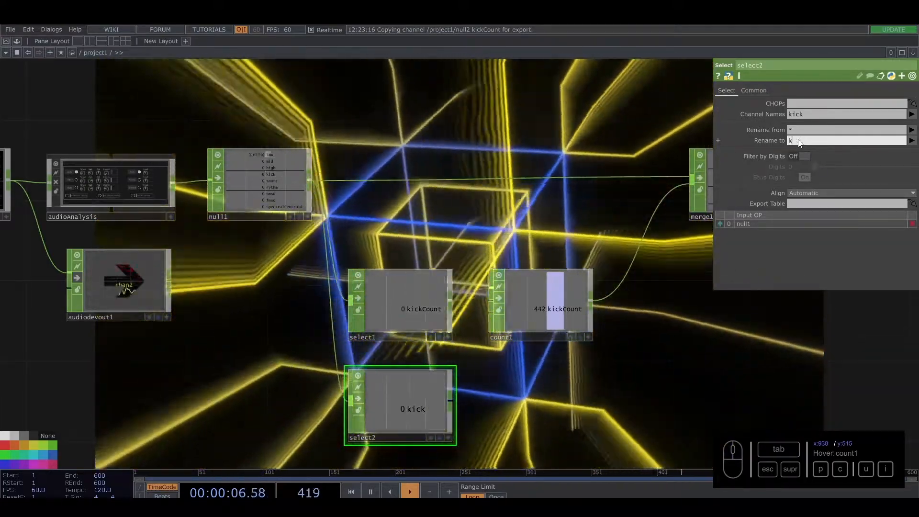
type("ckScale")
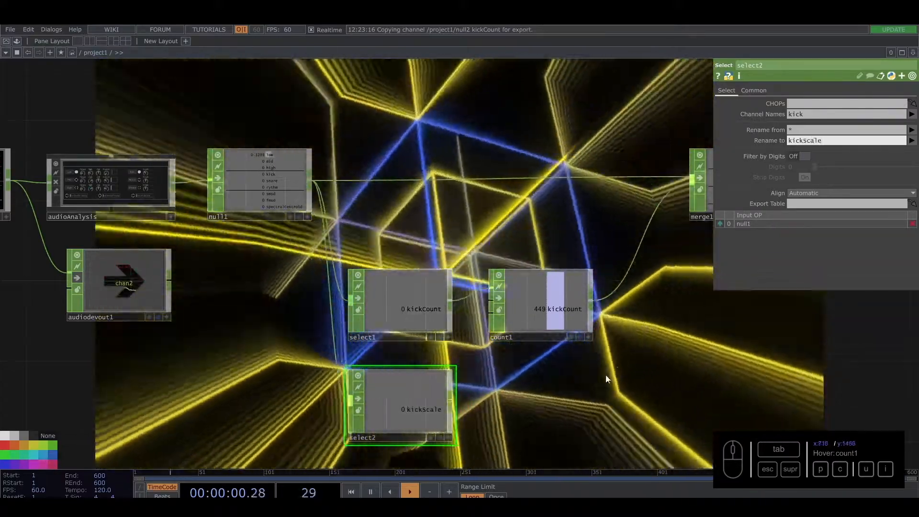
Try geo1's Uniform Scale at 2 and restore it to 1
left_click_drag(588, 361, 498, 284)
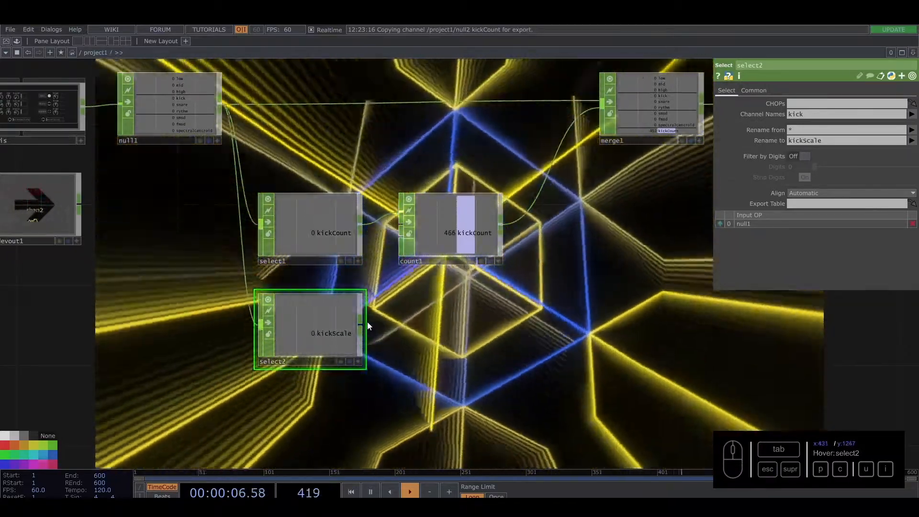
scroll(426, 358, "down", 5)
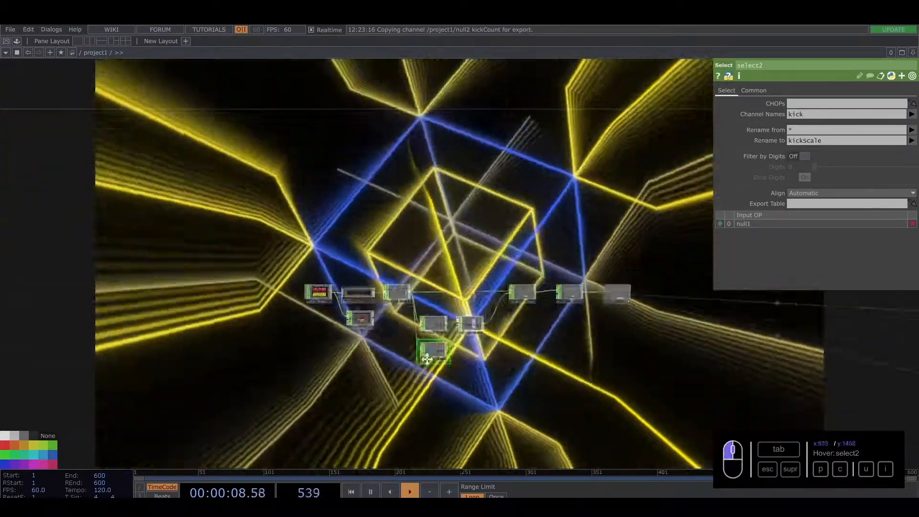
left_click_drag(426, 359, 165, 351)
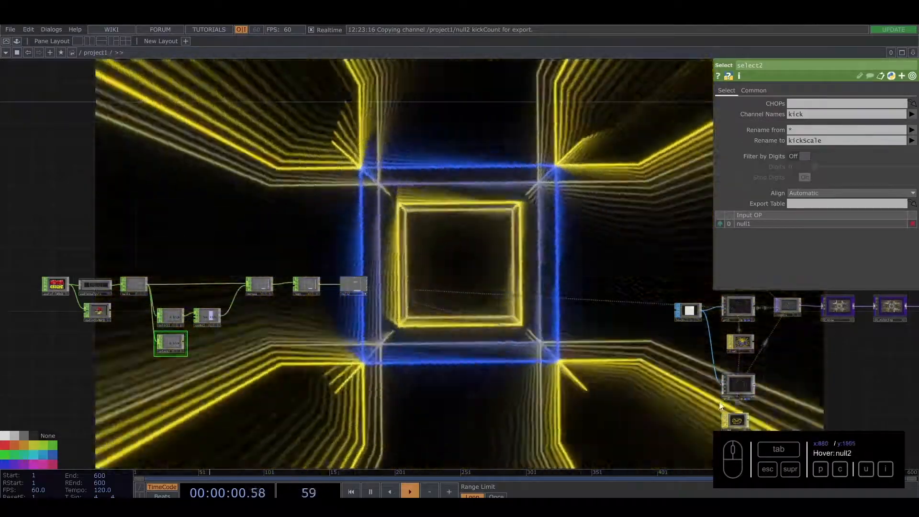
left_click_drag(601, 346, 510, 349)
left_click(649, 308)
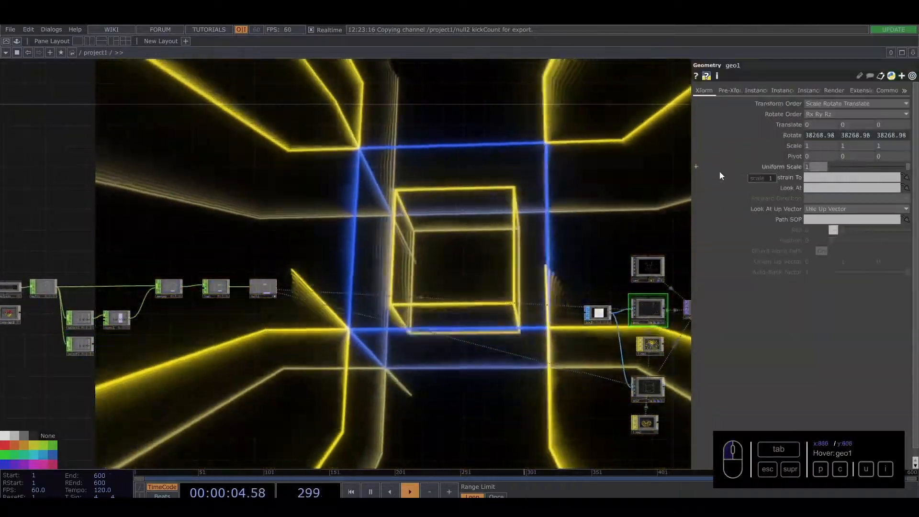
left_click_drag(719, 171, 554, 203)
type("2")
key("Return")
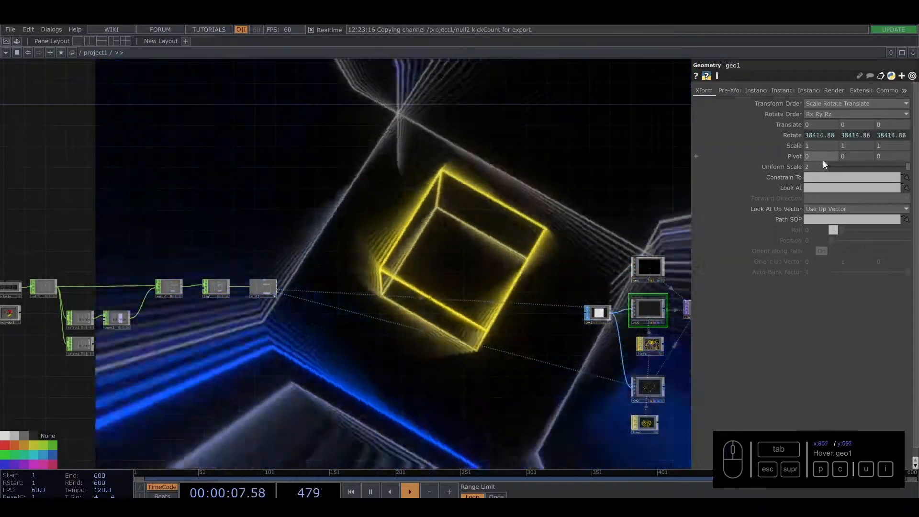
left_click_drag(822, 166, 614, 193)
type("1")
Add a Math CHOP from select2's output and place it below count1
left_click_drag(347, 213, 344, 213)
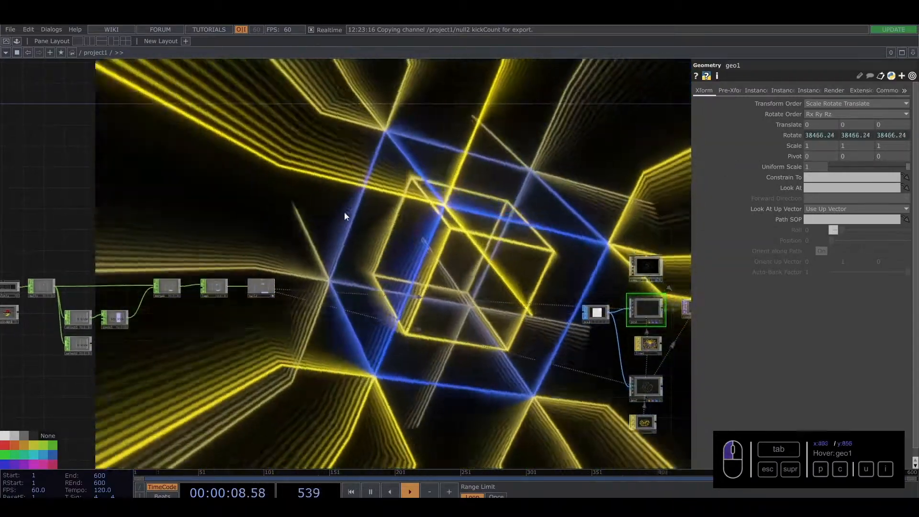
scroll(345, 216, "up", 6)
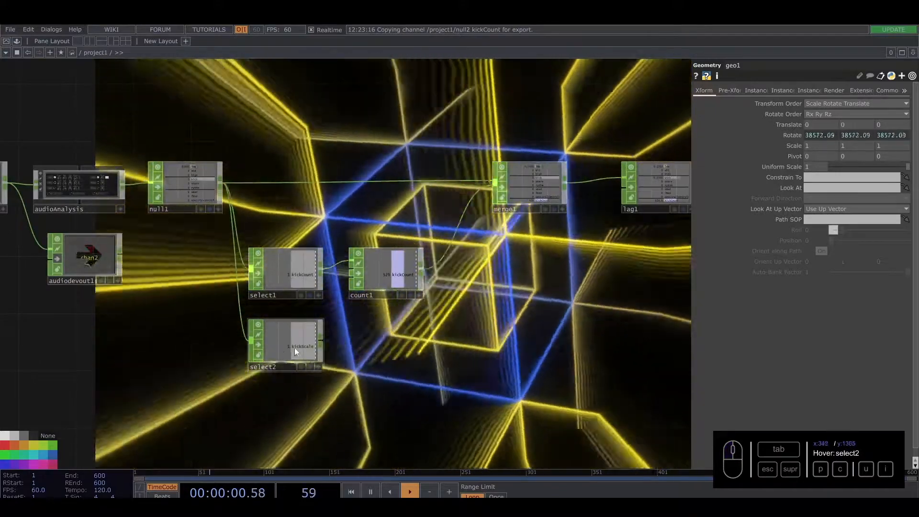
key("Tab")
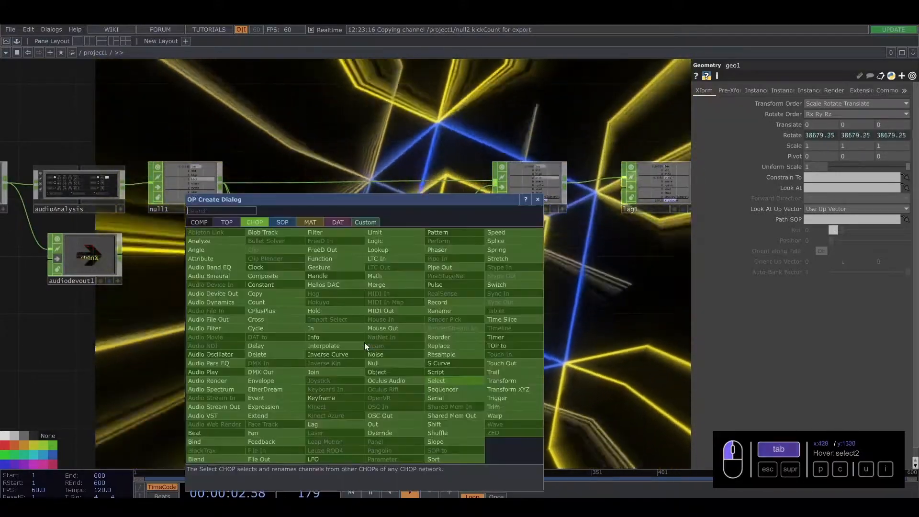
left_click(375, 283)
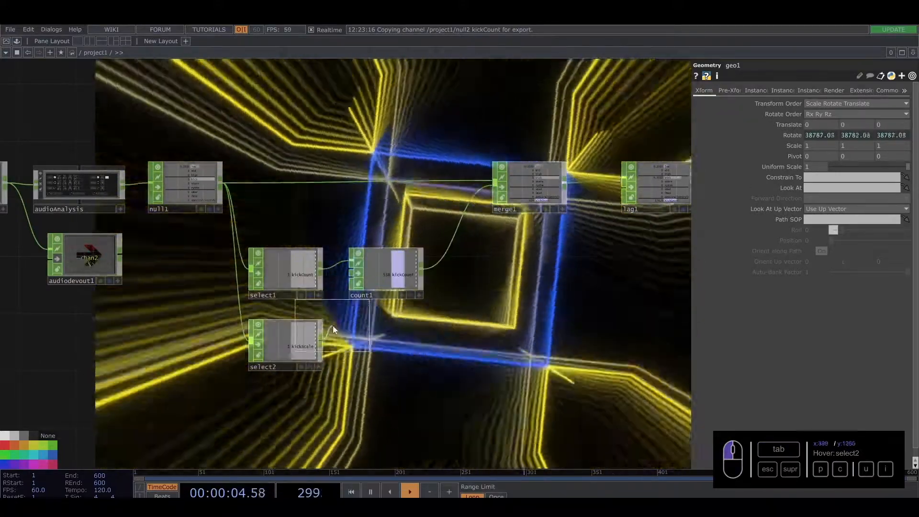
left_click(390, 346)
Set math1's To Range to 1 and 2, and connect its output to merge1
left_click(775, 91)
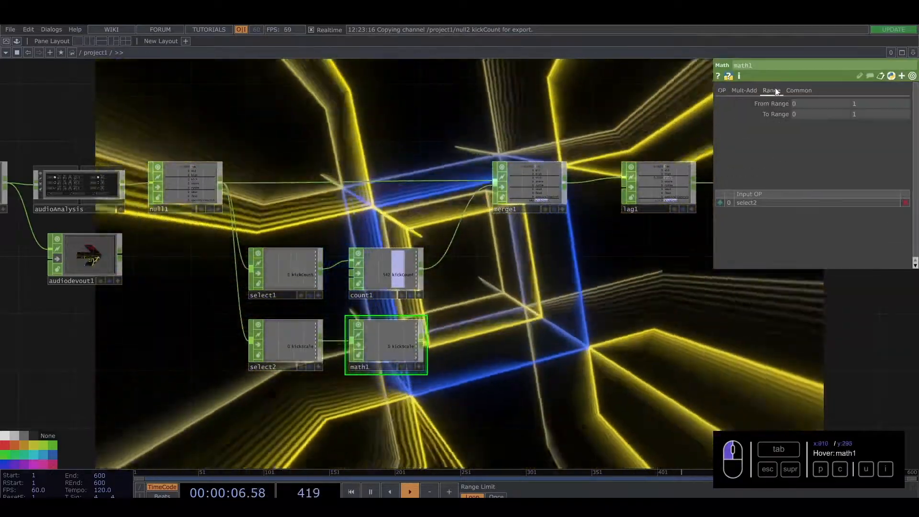
left_click(804, 116)
type("1")
left_click(859, 115)
type("2")
key("Return")
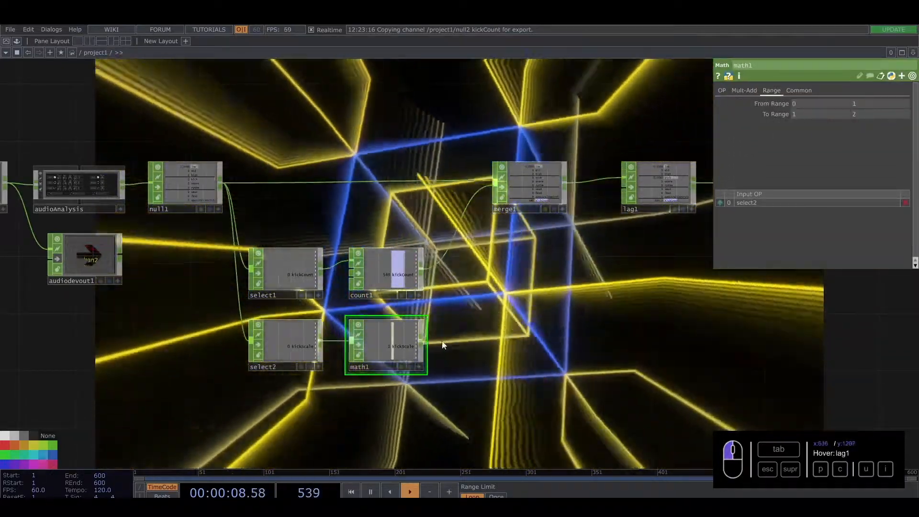
left_click_drag(422, 340, 494, 184)
Try driving geo1's Scale with a CHOP reference to null2's kickScale channel
left_click_drag(823, 317, 366, 321)
scroll(498, 303, "down", 4)
left_click_drag(615, 346, 518, 344)
left_click(820, 267)
left_click_drag(347, 300, 393, 312)
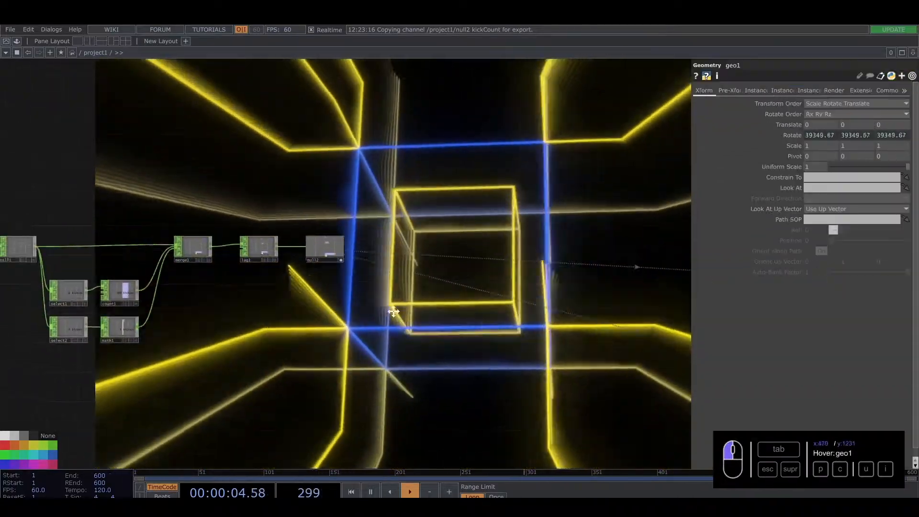
scroll(377, 281, "up", 6)
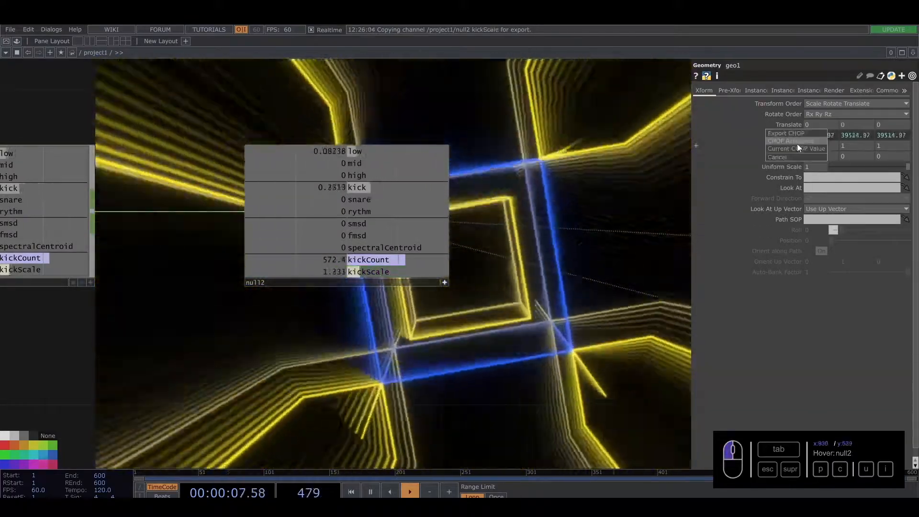
left_click(797, 142)
Try driving geo2's Scale with a CHOP reference to null2's kickScale and undo the Scale references on both geometries
scroll(515, 327, "down", 5)
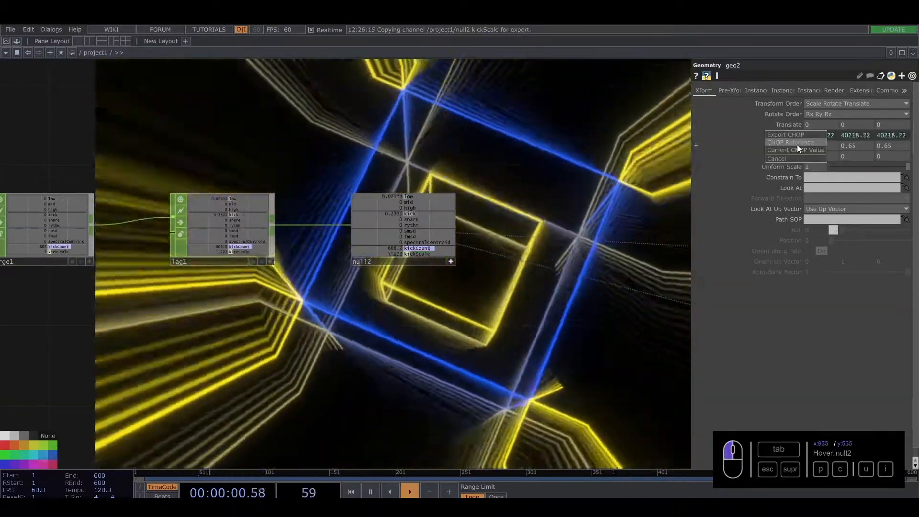
left_click(797, 144)
scroll(497, 259, "down", 3)
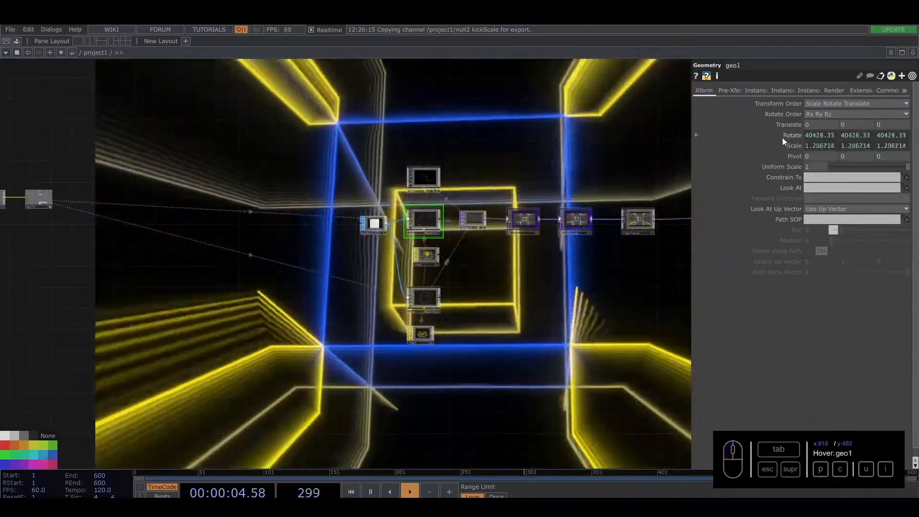
key("ctrl+z")
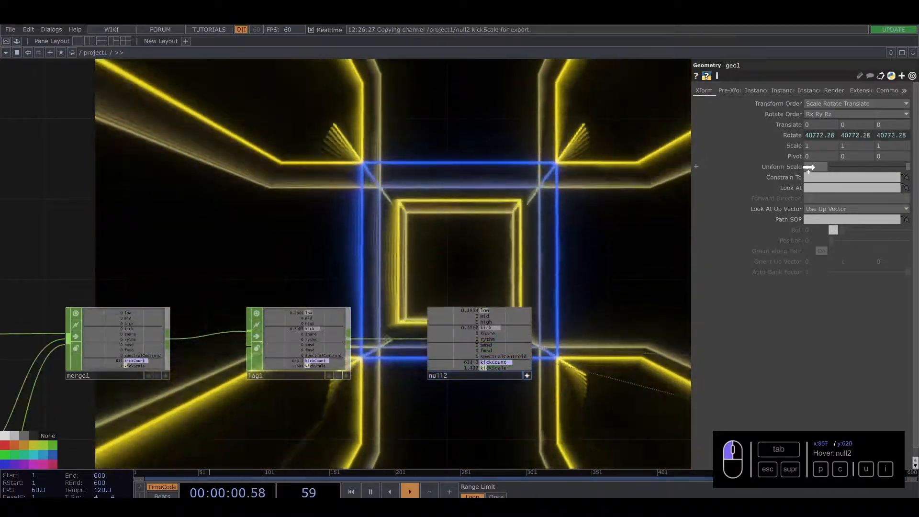
Drive the Uniform Scale of geo1 and geo2 with CHOP references to null2's kickScale channel
left_click(817, 170)
scroll(519, 298, "down", 3)
left_click_drag(519, 297, 318, 257)
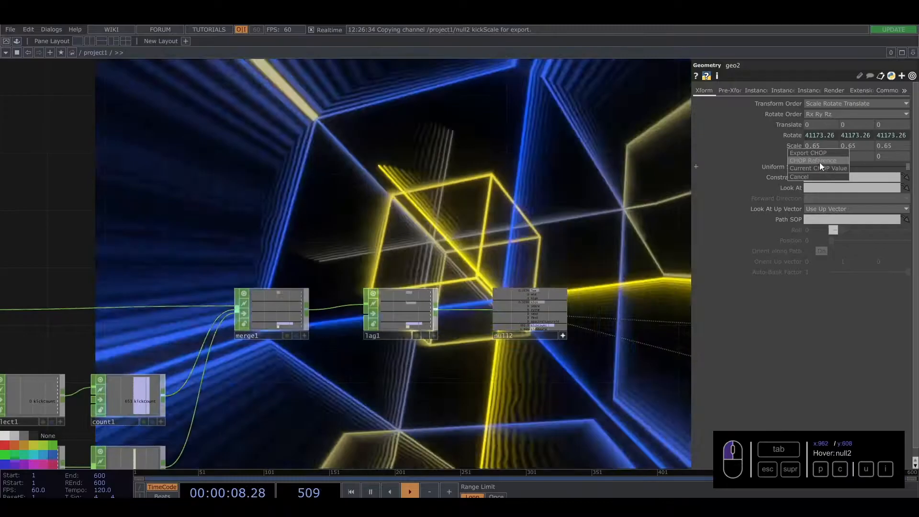
left_click(819, 168)
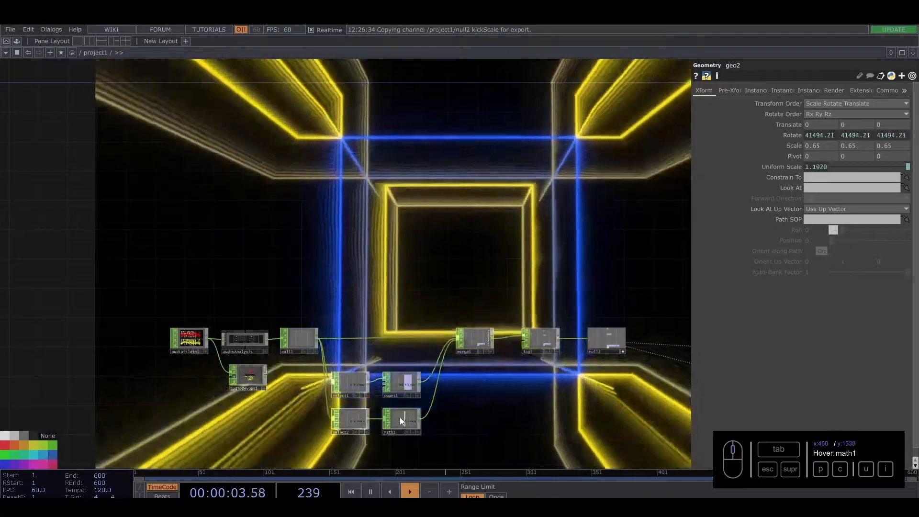
Set the upper To Range value of math1 to 1.5
left_click(402, 421)
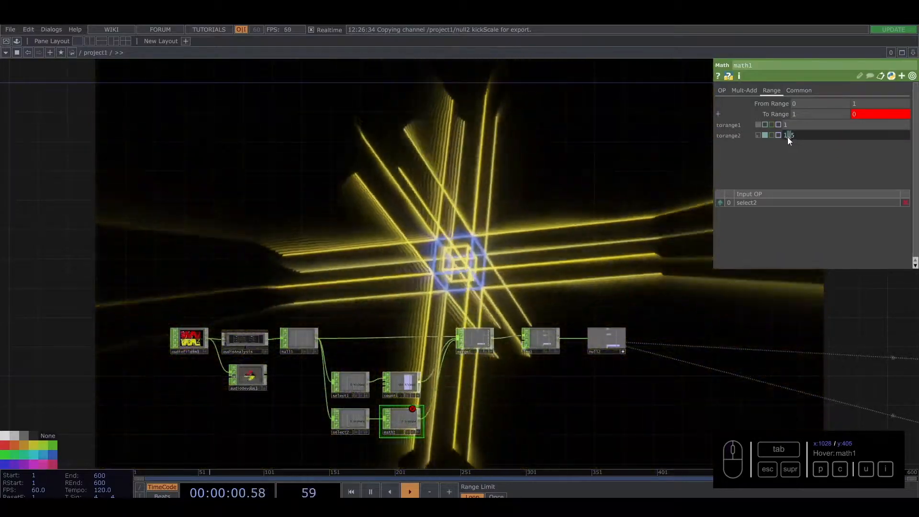
key("Return")
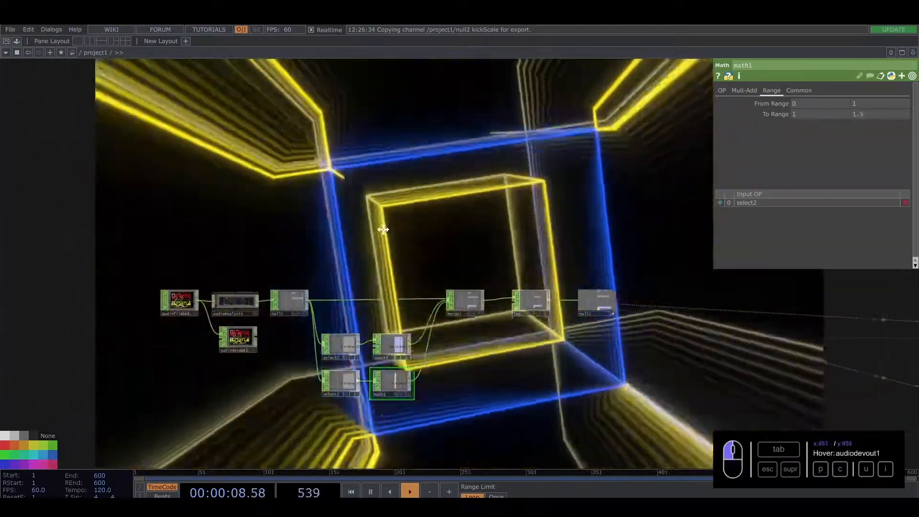
Bypass the audiodevout1 audio output
scroll(199, 293, "up", 5)
scroll(214, 314, "up", 1)
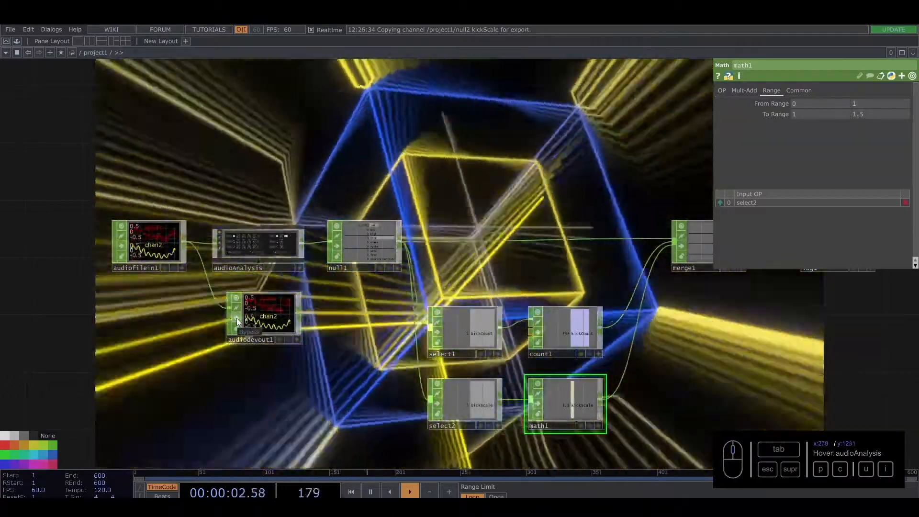
left_click(237, 319)
left_click_drag(354, 385, 287, 284)
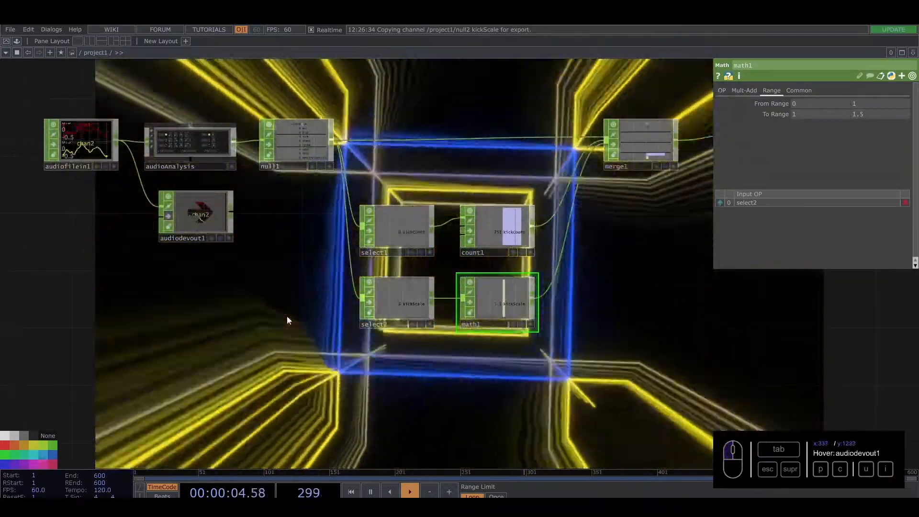
scroll(286, 316, "down", 4)
scroll(290, 319, "up", 3)
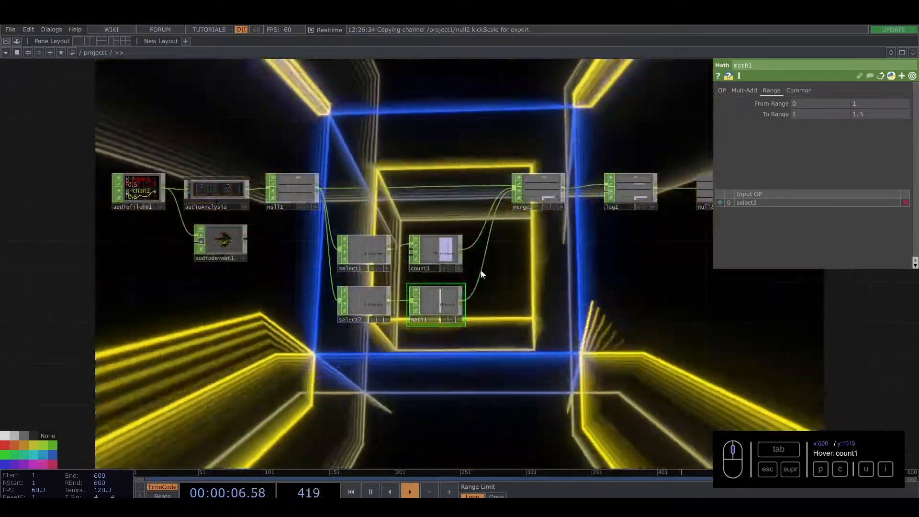
left_click_drag(557, 291, 450, 306)
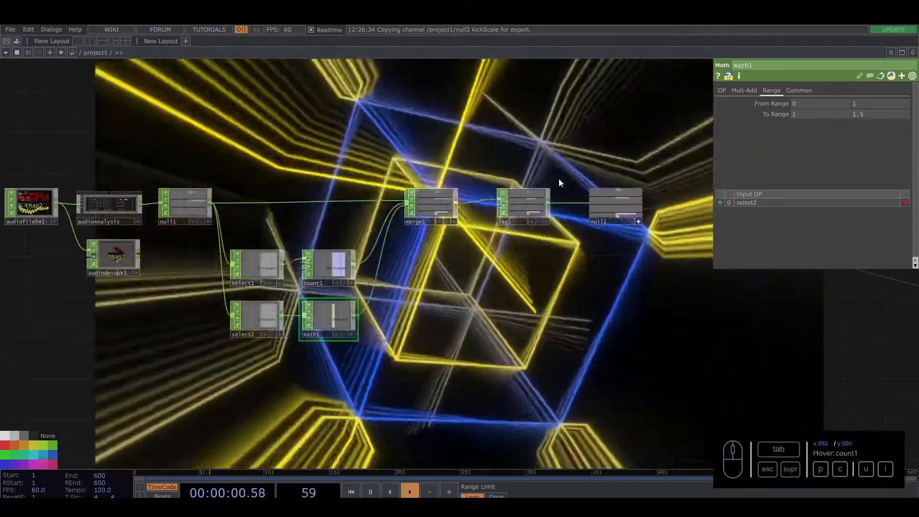
scroll(559, 179, "up", 3)
left_click_drag(503, 362, 631, 317)
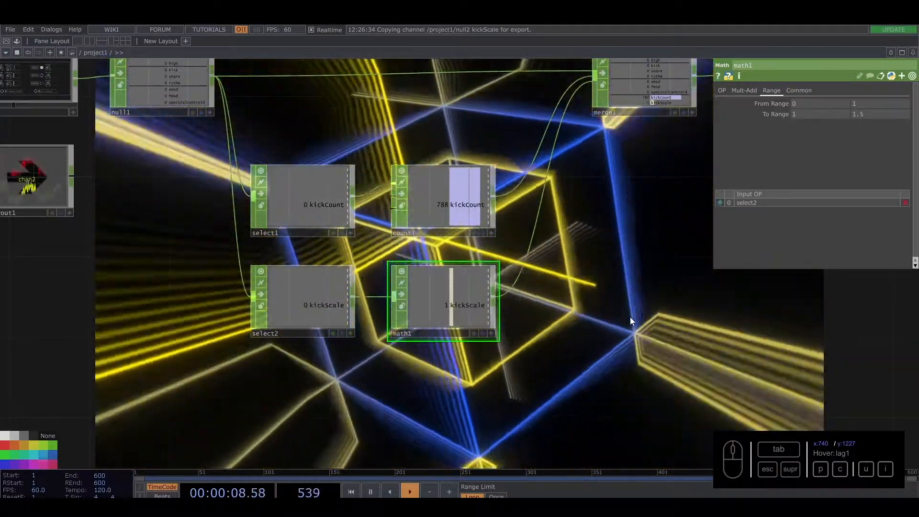
Add a third Select CHOP from null1's output and place it below select2
scroll(565, 325, "down", 3)
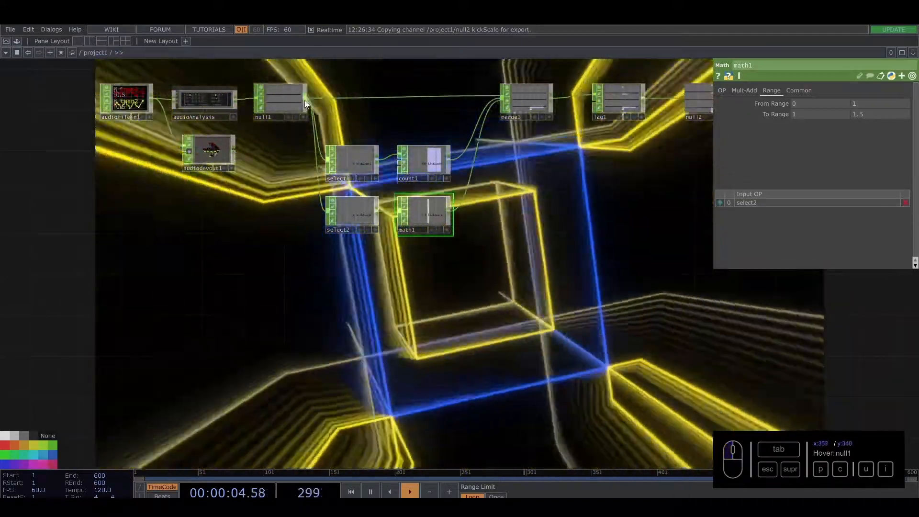
key("Tab")
type("s")
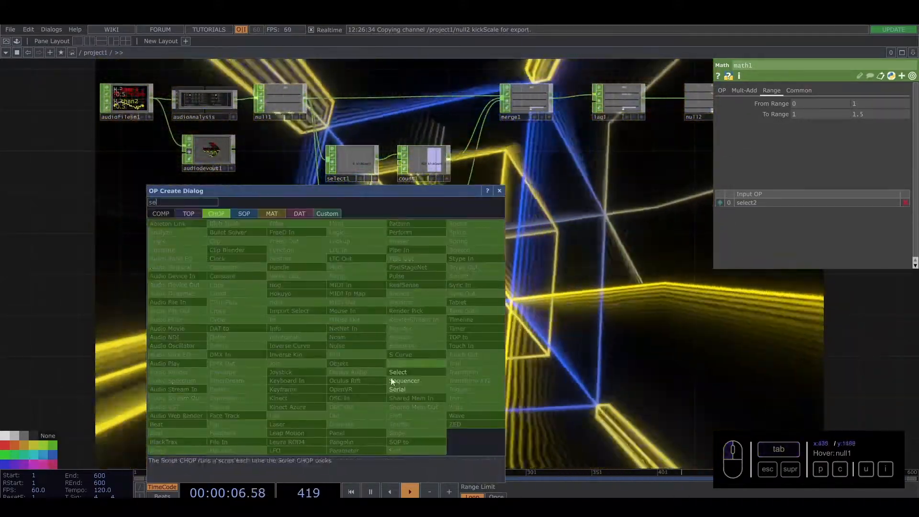
left_click(406, 370)
left_click(351, 312)
Open line2's Setup parameters to examine its near and far distance and width settings
scroll(353, 312, "down", 5)
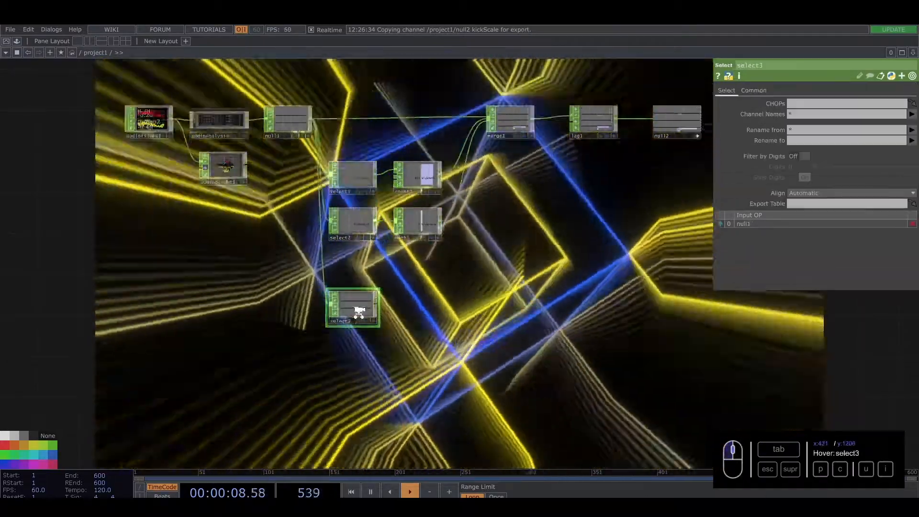
left_click_drag(531, 353, 115, 333)
scroll(563, 310, "up", 3)
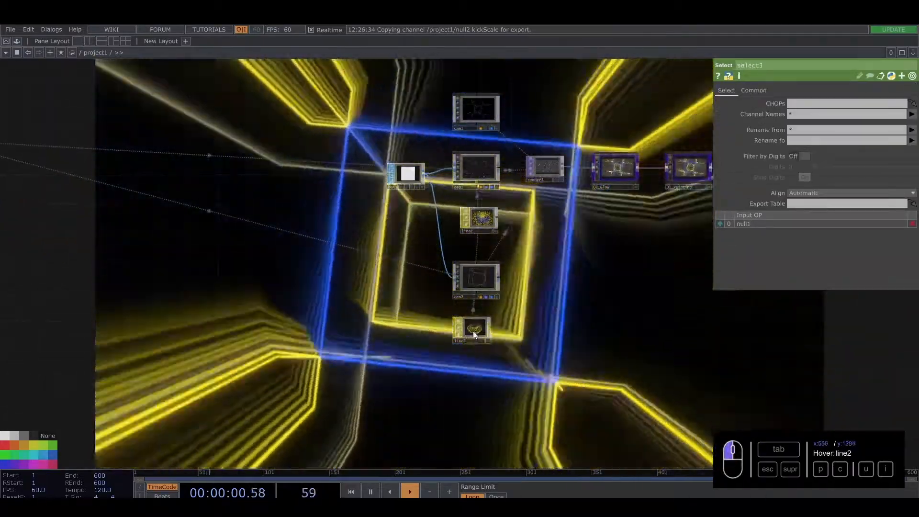
left_click(472, 331)
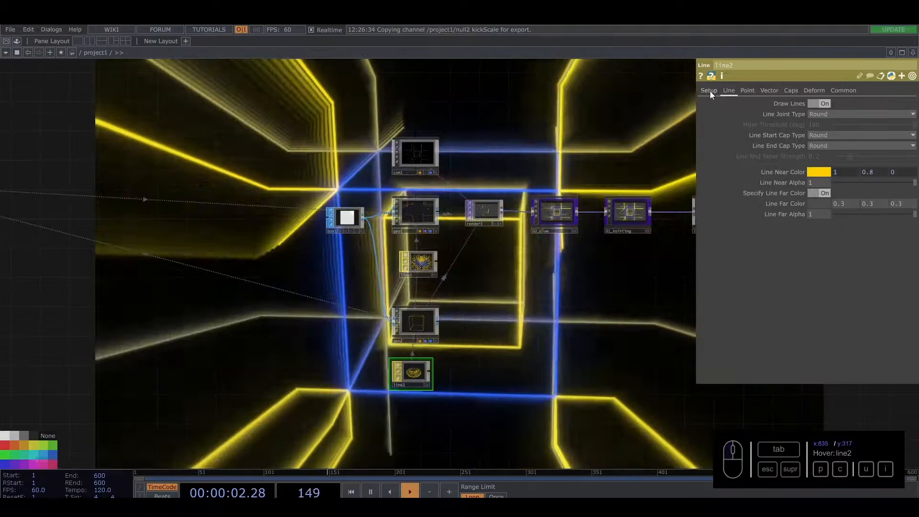
left_click(709, 90)
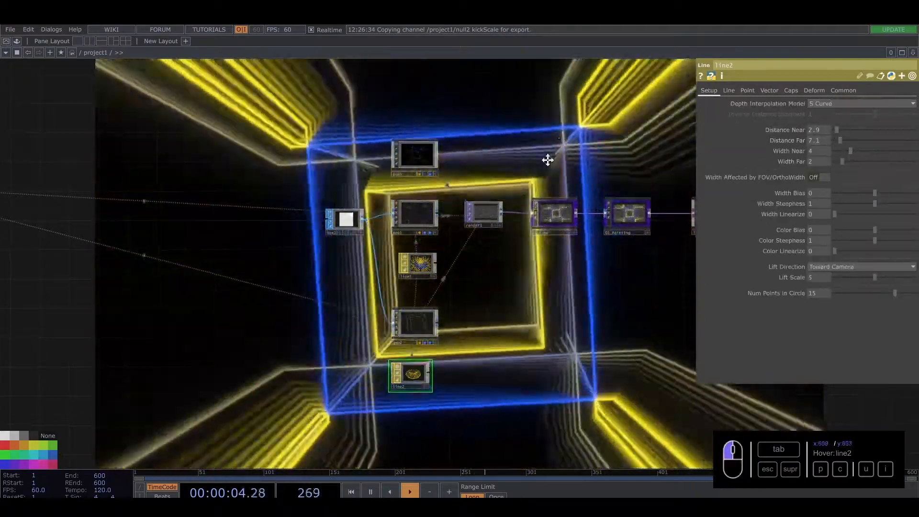
Try a near width of 7.1 on line2
left_click_drag(548, 160, 498, 293)
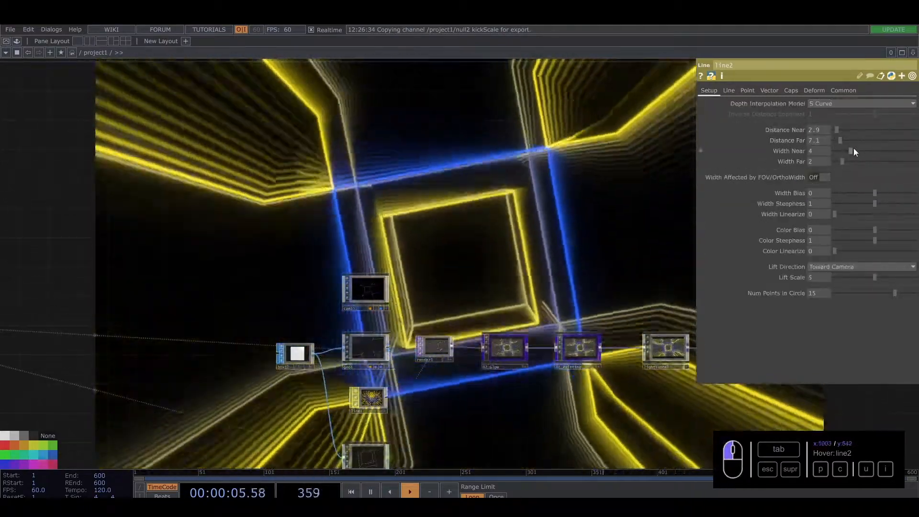
mouse_move(852, 151)
left_mouse_down()
mouse_move(915, 145)
mouse_move(867, 156)
left_mouse_up()
left_click_drag(594, 263, 665, 290)
scroll(371, 261, "down", 5)
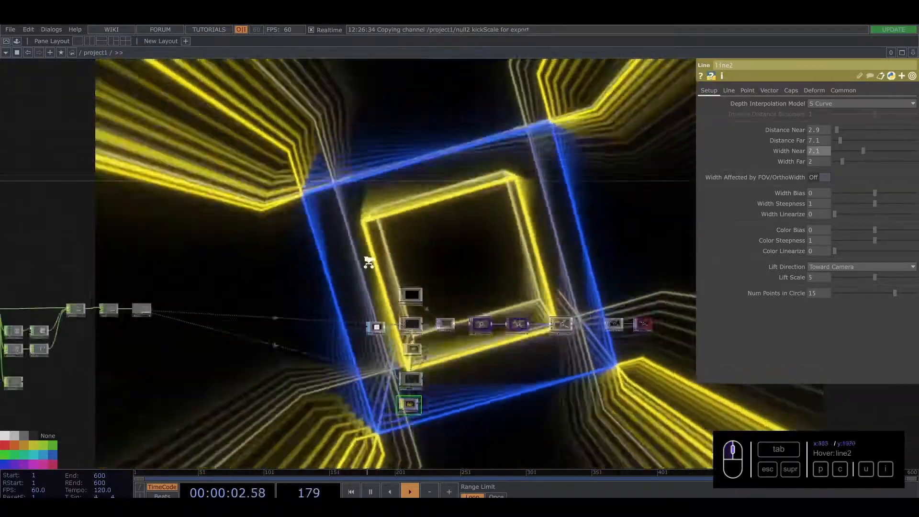
Make select3 pick only the kick channel and rename that channel to kickInside
left_click_drag(162, 309, 395, 306)
scroll(329, 346, "up", 9)
left_click(342, 341)
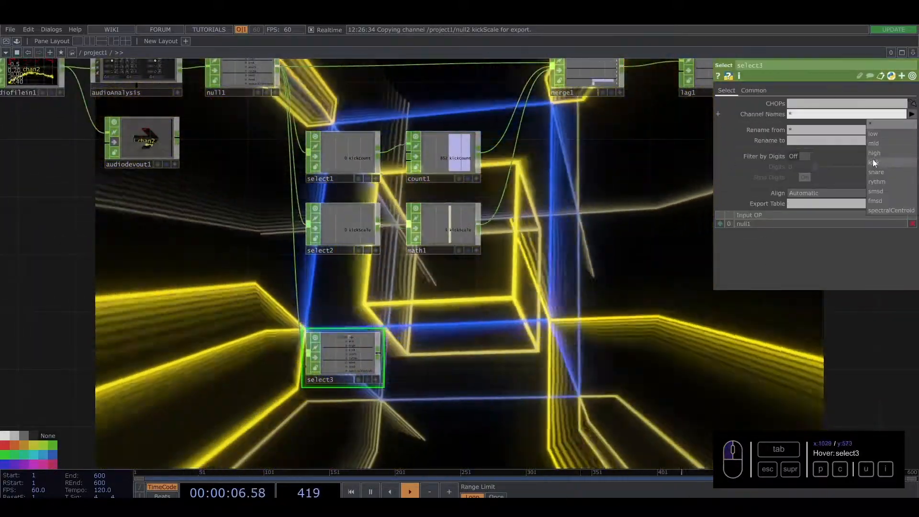
left_click(872, 163)
left_click(813, 136)
type("kic")
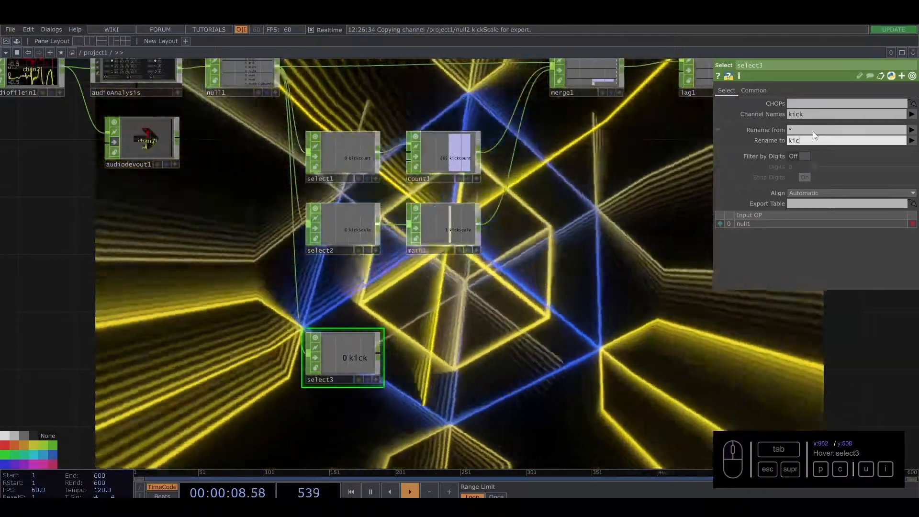
type("k")
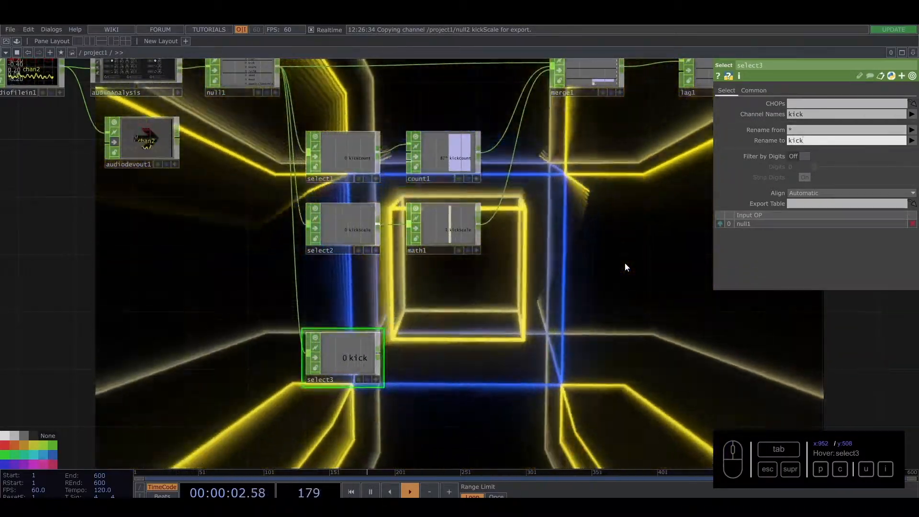
type("Inside")
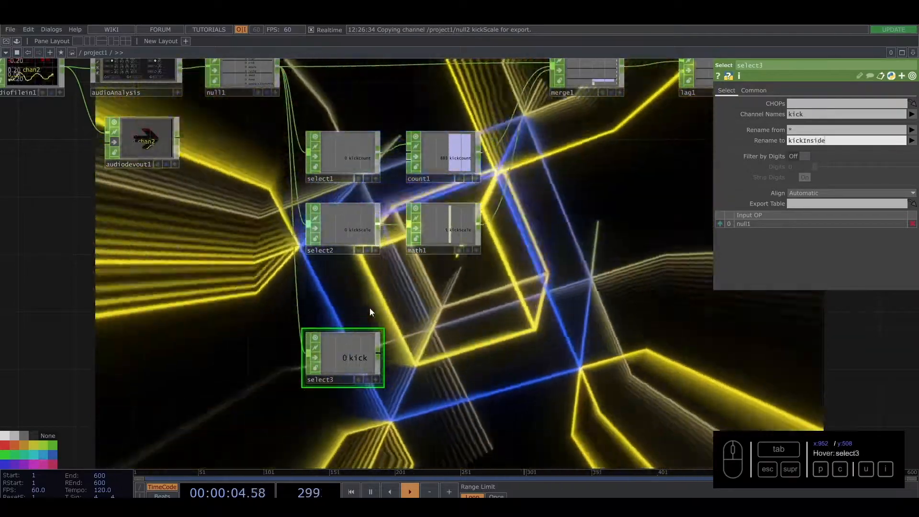
Add a Math CHOP after select3 and place it beside it, under math1
key("Tab")
type("m")
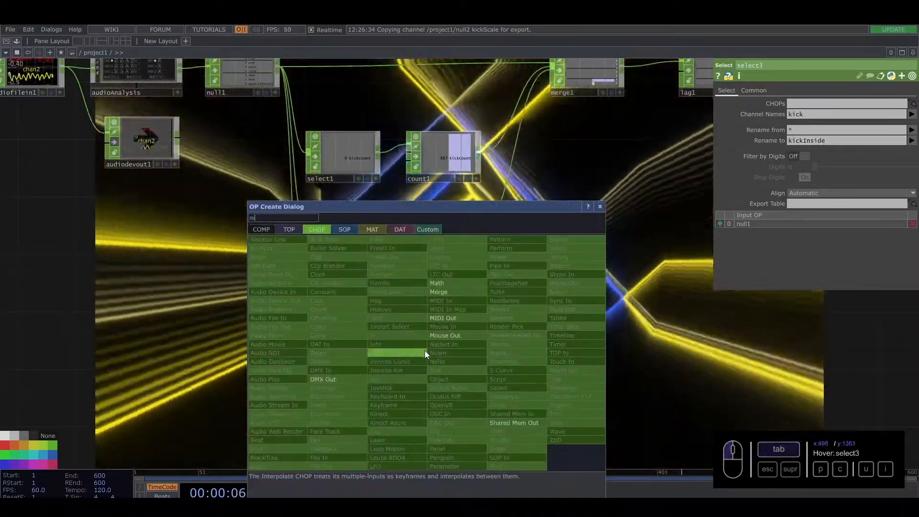
left_click(447, 282)
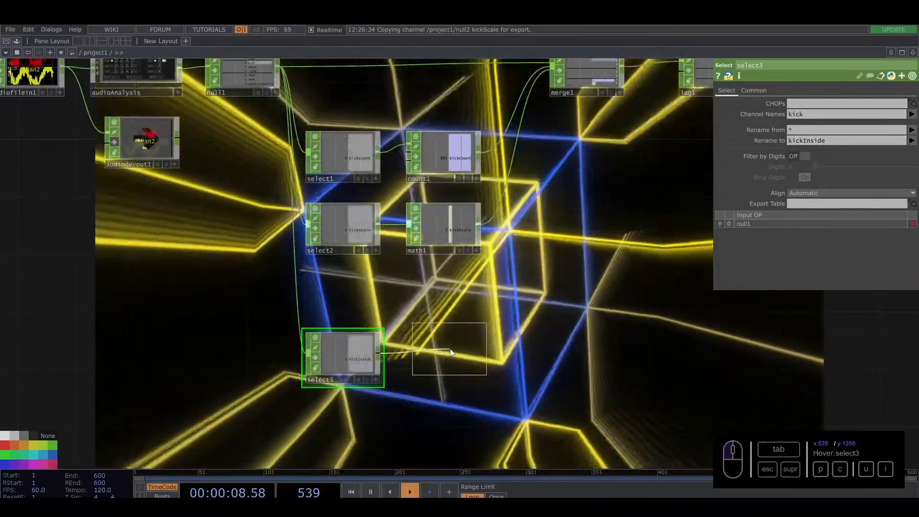
left_click(450, 349)
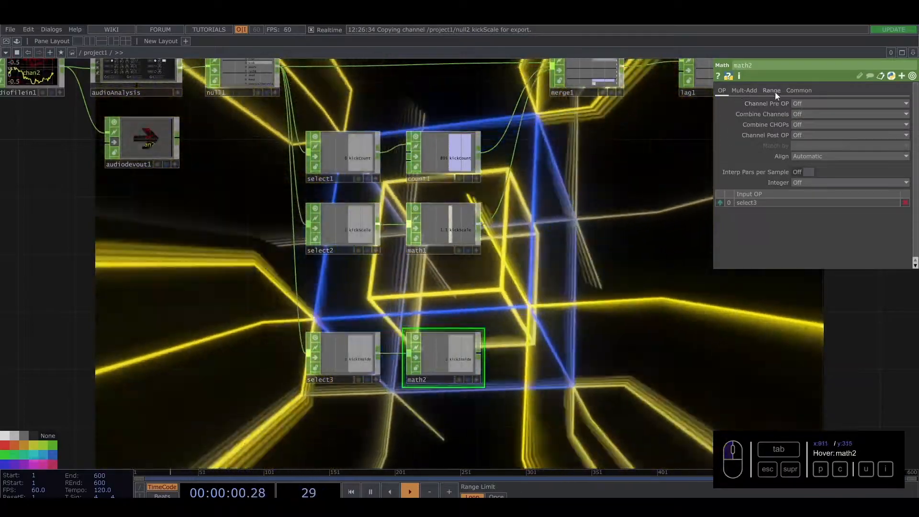
Set math2's To Range to 7 and 20
left_click(772, 91)
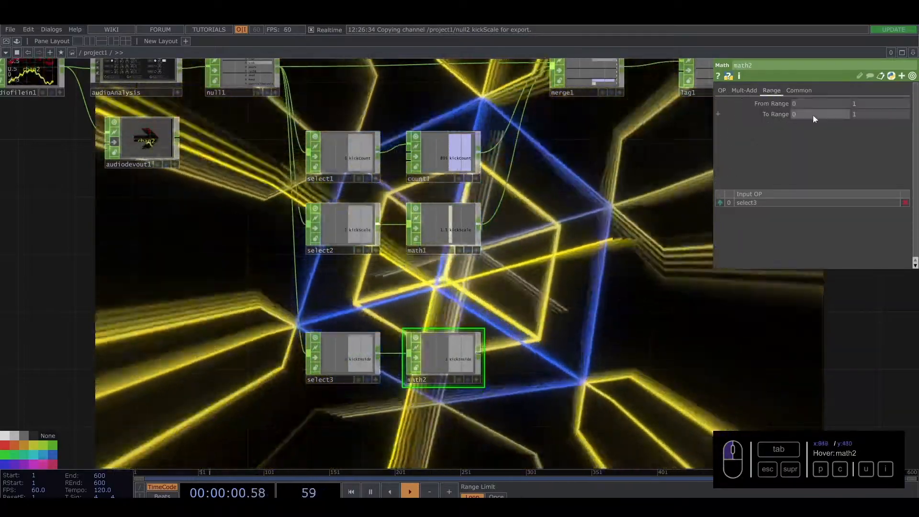
left_click(814, 117)
type("7")
key("Return")
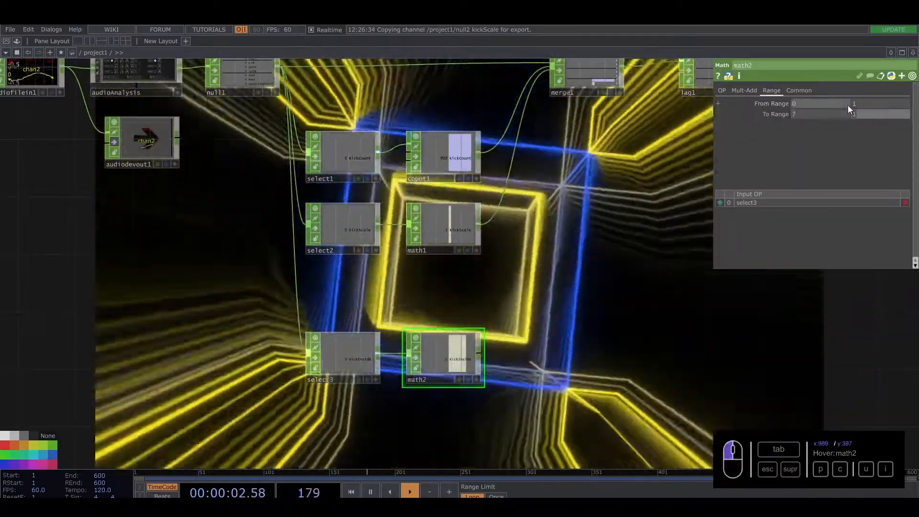
type("20")
key("Return")
Add a Filter CHOP after math2 and place it beside it
left_click_drag(611, 184, 453, 220)
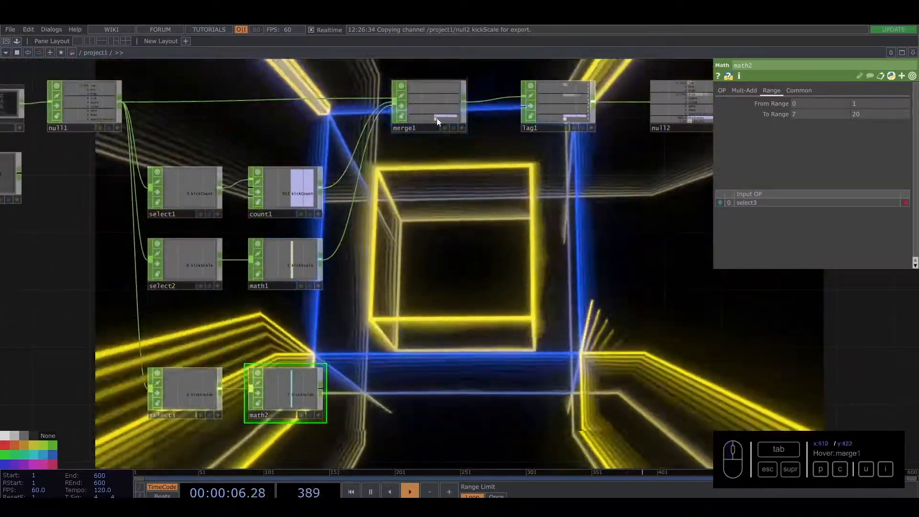
left_click_drag(436, 334, 428, 272)
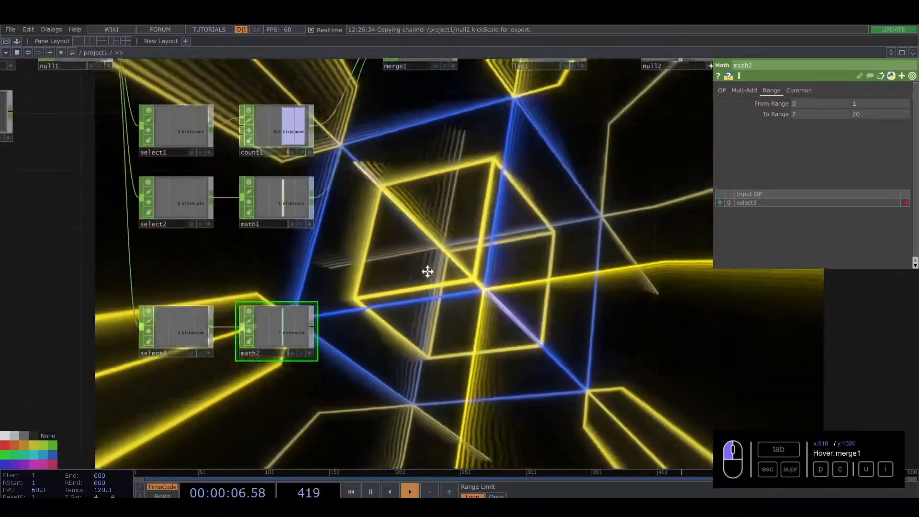
key("Tab")
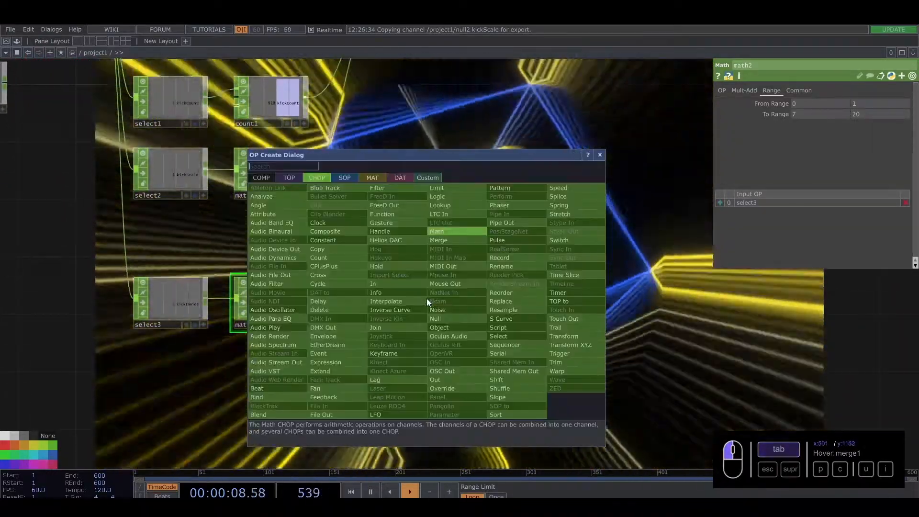
type("fil")
left_click(385, 187)
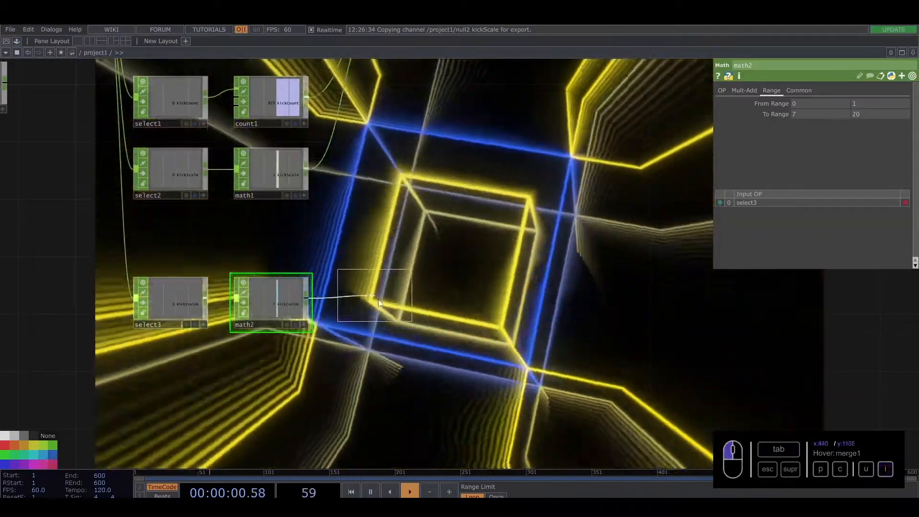
left_click(378, 299)
Set filter1's Filter Width to 0.25 seconds
scroll(390, 303, "up", 5)
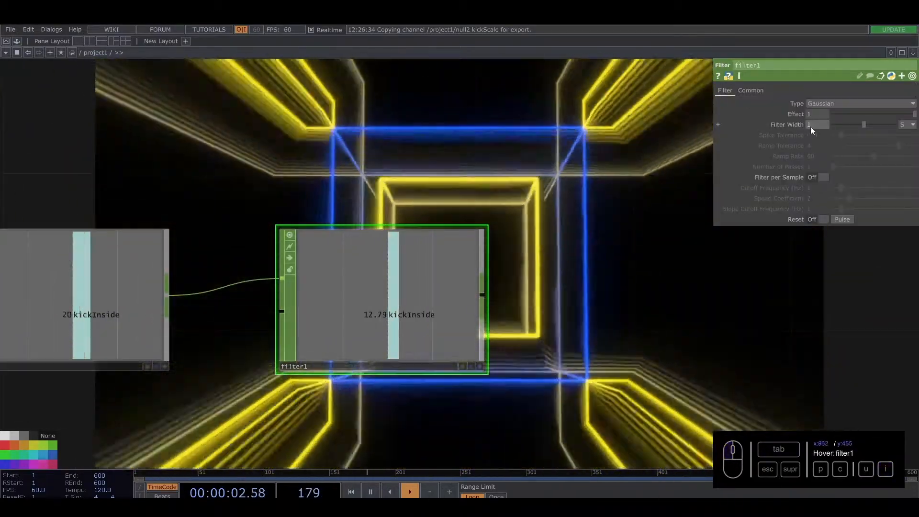
left_click(912, 125)
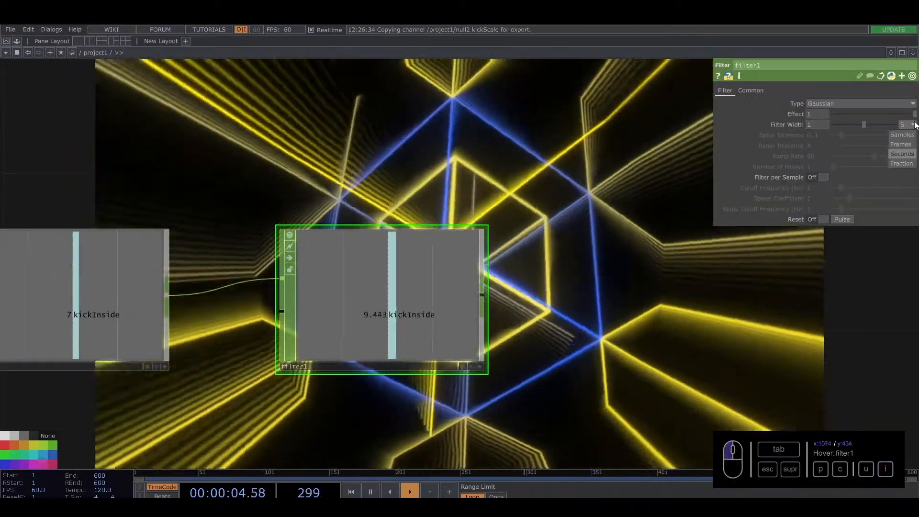
left_click(902, 154)
type("0")
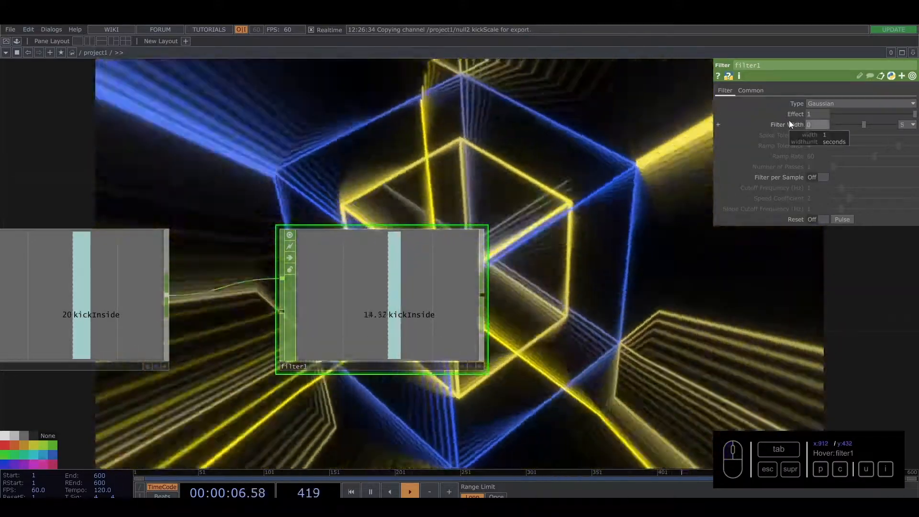
type(".25")
key("Return")
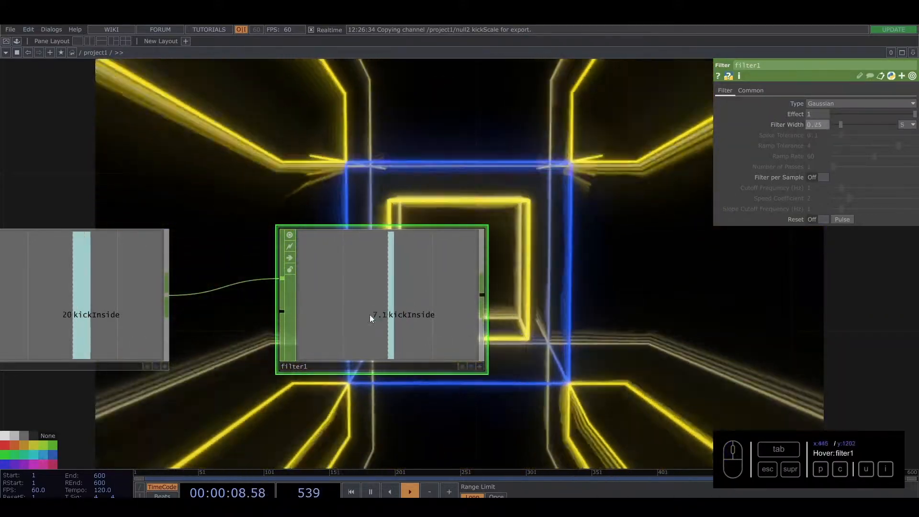
scroll(529, 308, "down", 5)
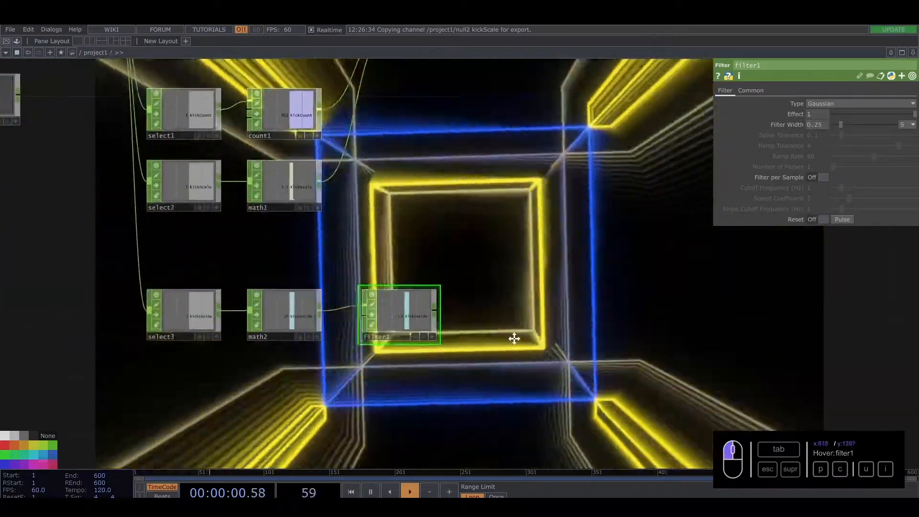
Add a Null CHOP after filter1 and place it below null2
left_click_drag(514, 339, 433, 356)
key("Tab")
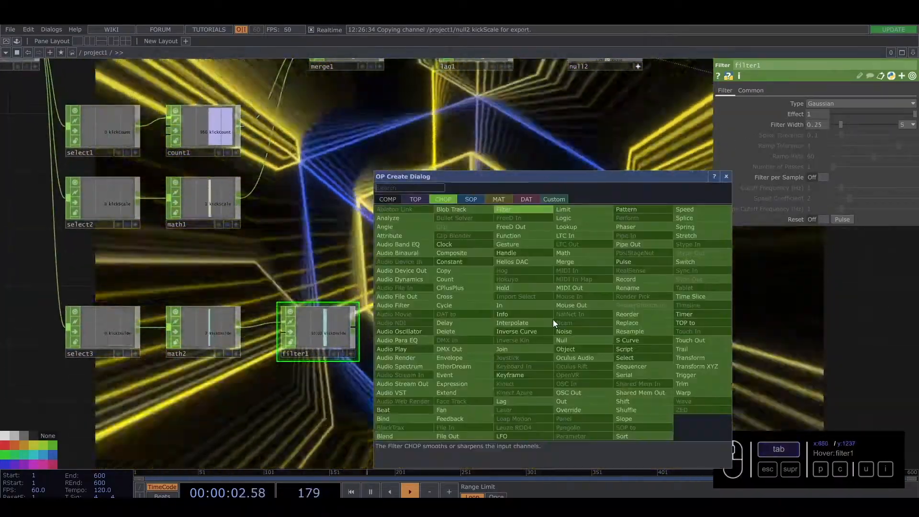
left_click(580, 340)
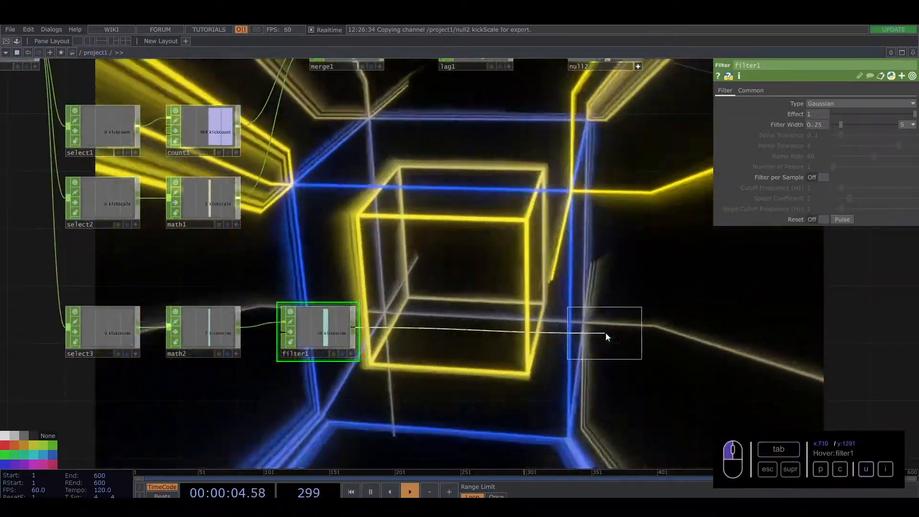
left_click(607, 333)
scroll(627, 307, "down", 6)
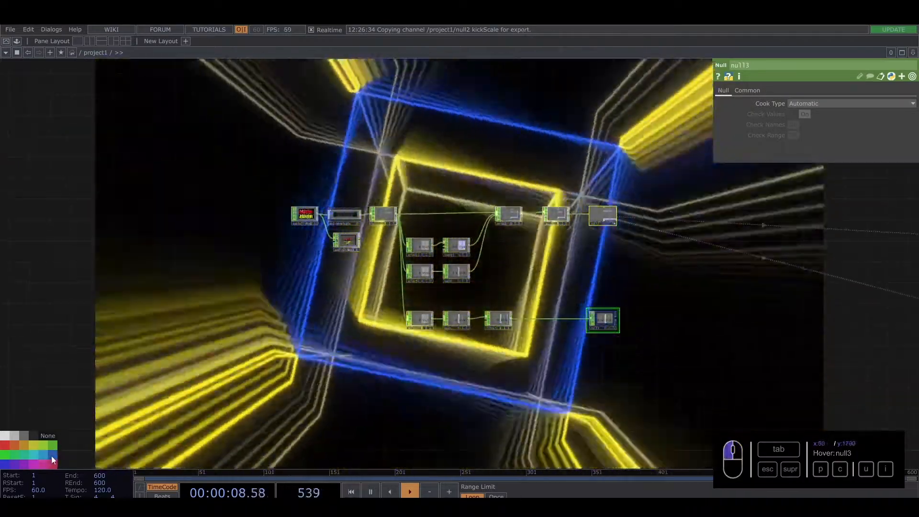
left_click_drag(581, 382, 453, 382)
Make null3's viewer active and link its kickInside channel to line2's Width Near as a CHOP reference
scroll(408, 346, "up", 6)
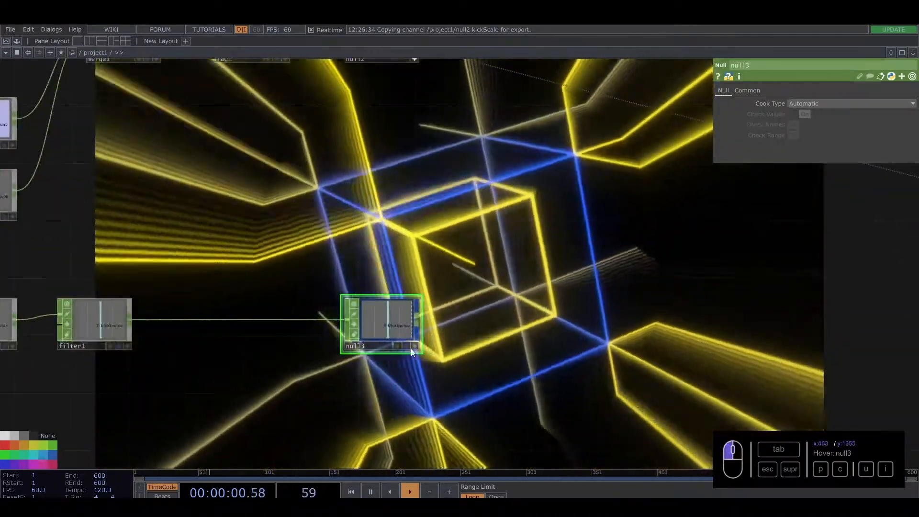
left_click(413, 349)
scroll(436, 344, "down", 4)
left_click_drag(574, 336, 395, 308)
scroll(469, 324, "down", 2)
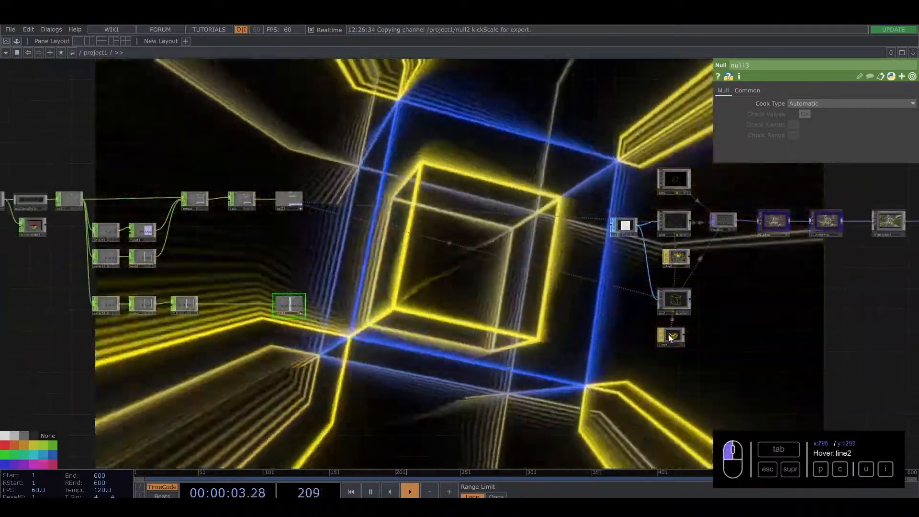
left_click(668, 334)
left_click_drag(273, 323, 359, 318)
scroll(360, 318, "up", 5)
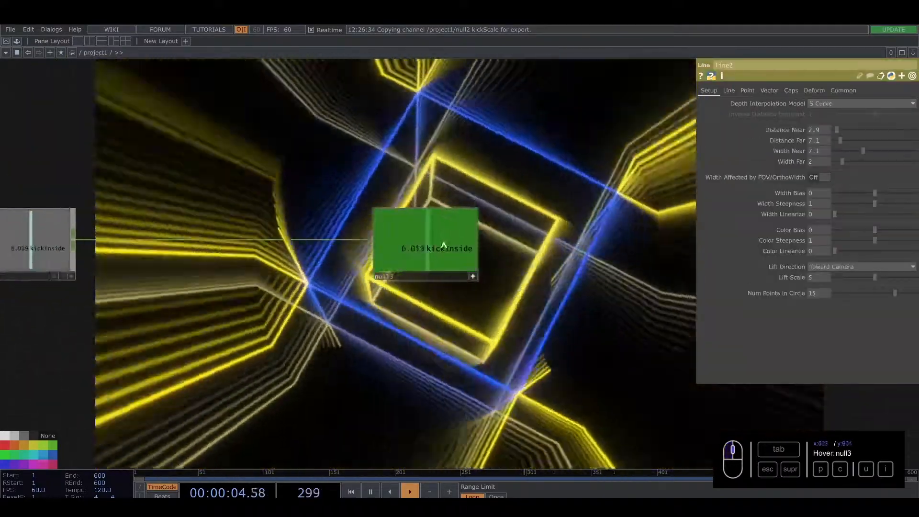
left_click_drag(444, 246, 813, 150)
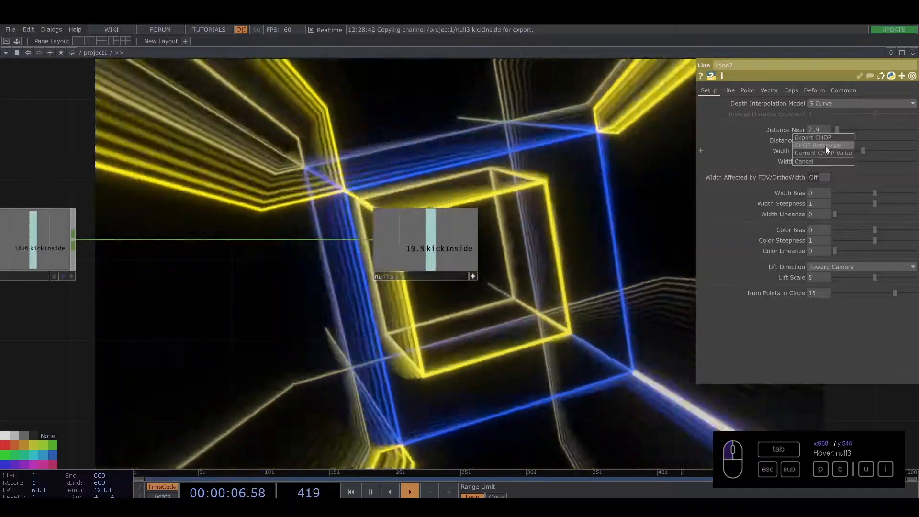
left_click(823, 145)
scroll(622, 230, "down", 4)
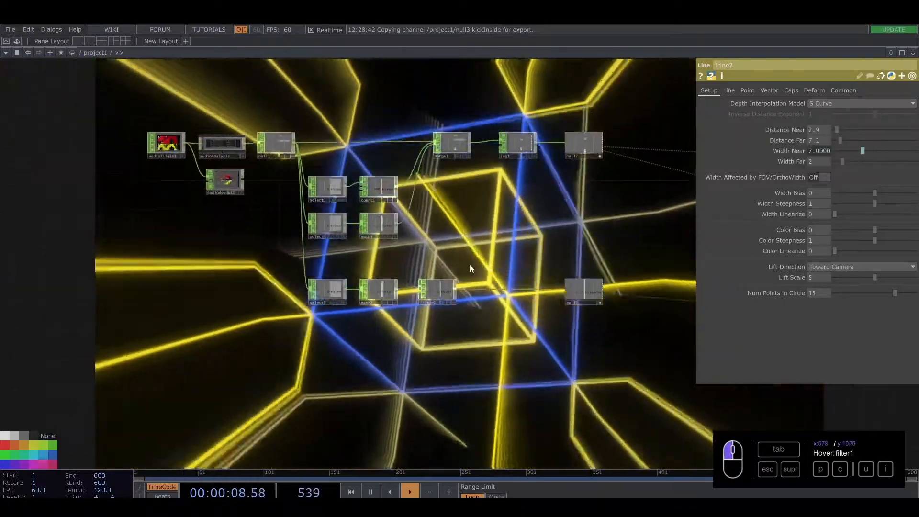
Select the lightTunnel component and set its Radius to 1
left_click_drag(469, 265, 476, 279)
left_click_drag(258, 244, 237, 374)
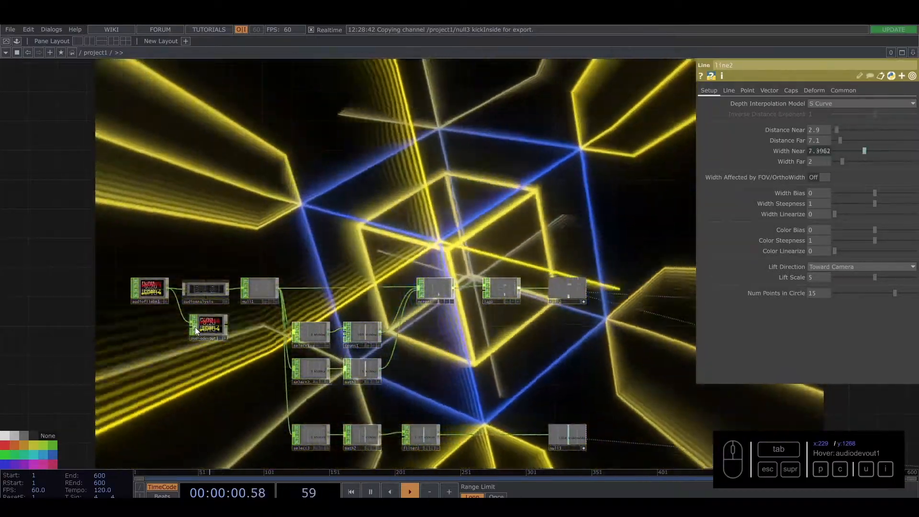
scroll(527, 214, "down", 8)
left_click_drag(539, 303, 197, 318)
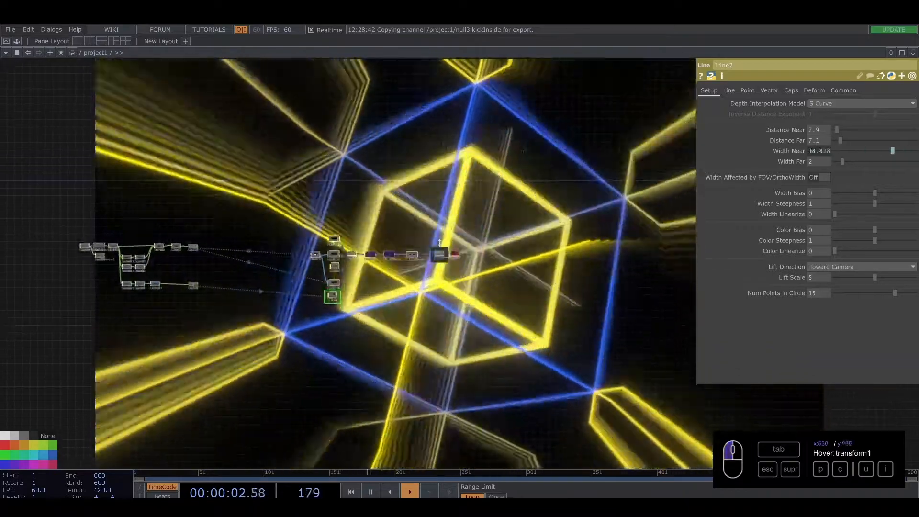
scroll(421, 249, "up", 10)
left_click(468, 280)
left_click_drag(460, 148, 506, 241)
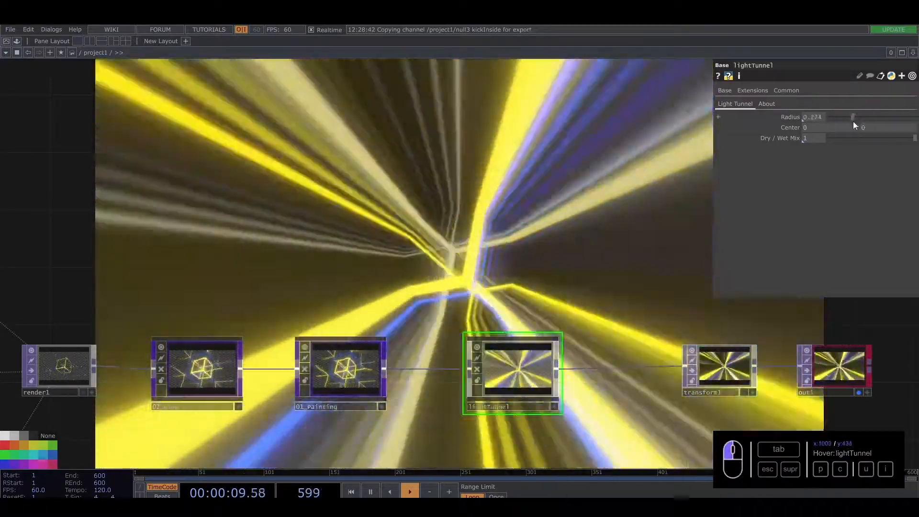
left_click_drag(853, 118, 915, 117)
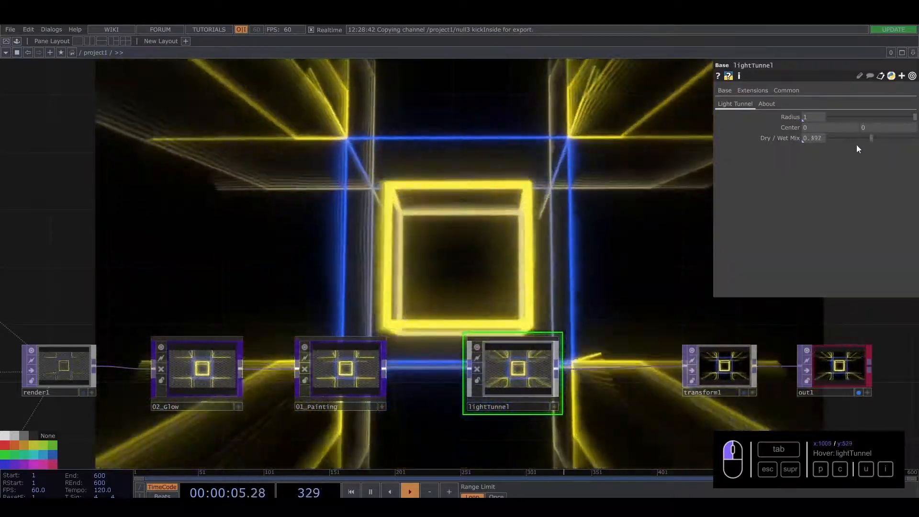
Try lower Dry / Wet Mix levels on lightTunnel and settle on 0.983
mouse_move(857, 145)
left_mouse_down()
mouse_move(894, 146)
mouse_move(847, 148)
left_mouse_up()
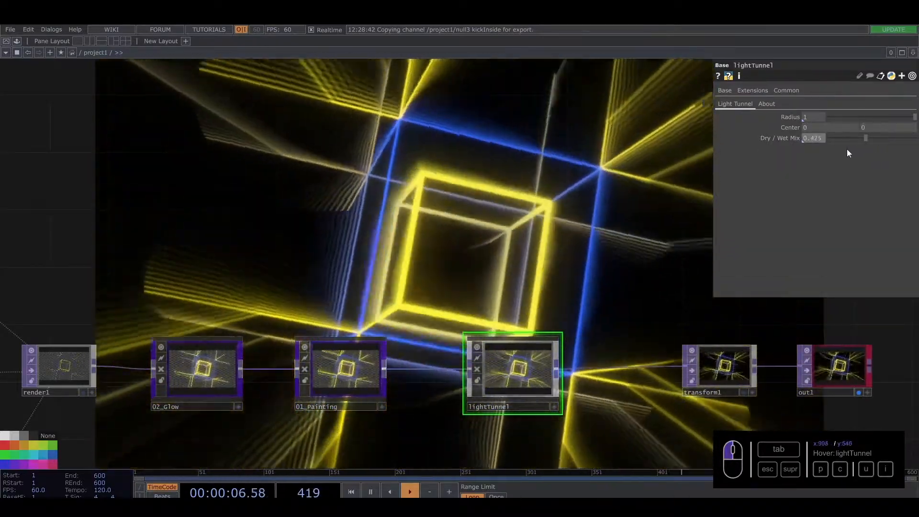
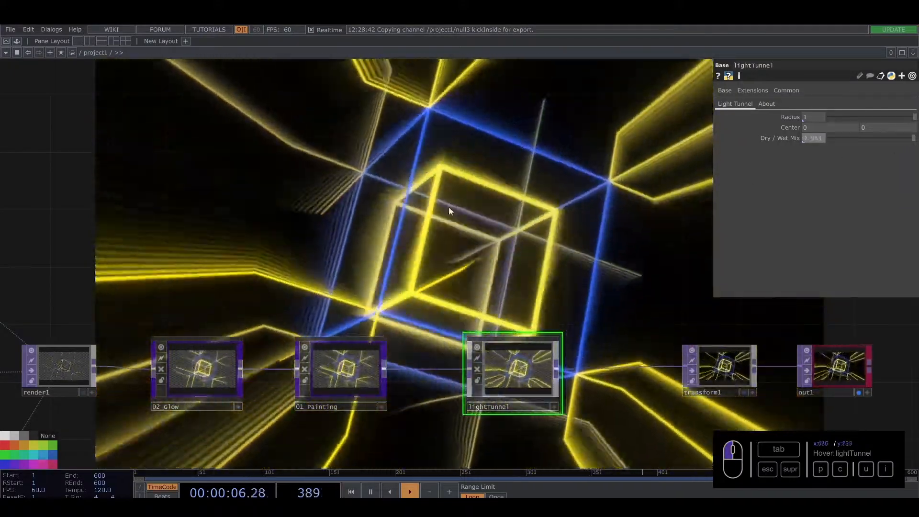
left_click_drag(549, 226, 904, 155)
scroll(310, 357, "down", 7)
left_click_drag(224, 215, 743, 246)
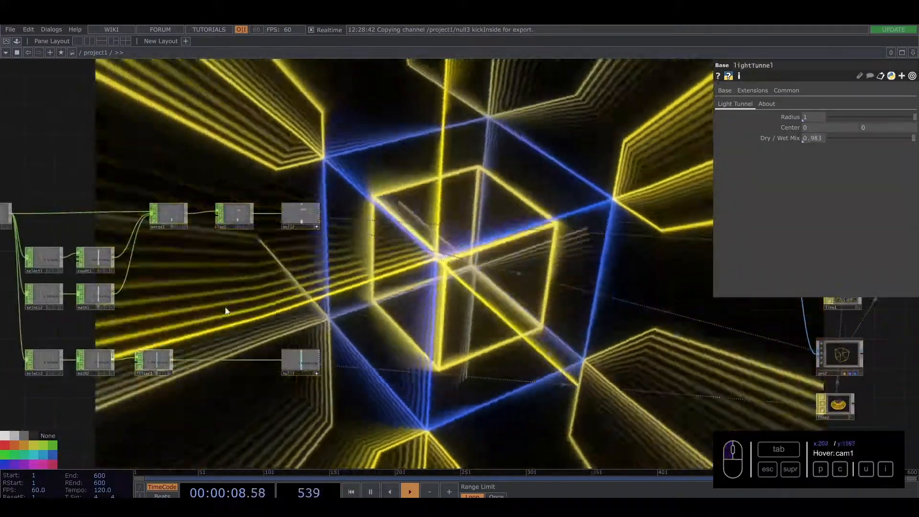
Duplicate the select3, math2 and filter1 chain and place the copy directly below the original row
left_click_drag(137, 394, 283, 343)
scroll(284, 343, "up", 4)
right_click_drag(159, 286, 150, 280)
key("ctrl+c")
key("ctrl+v")
scroll(164, 355, "up", 5)
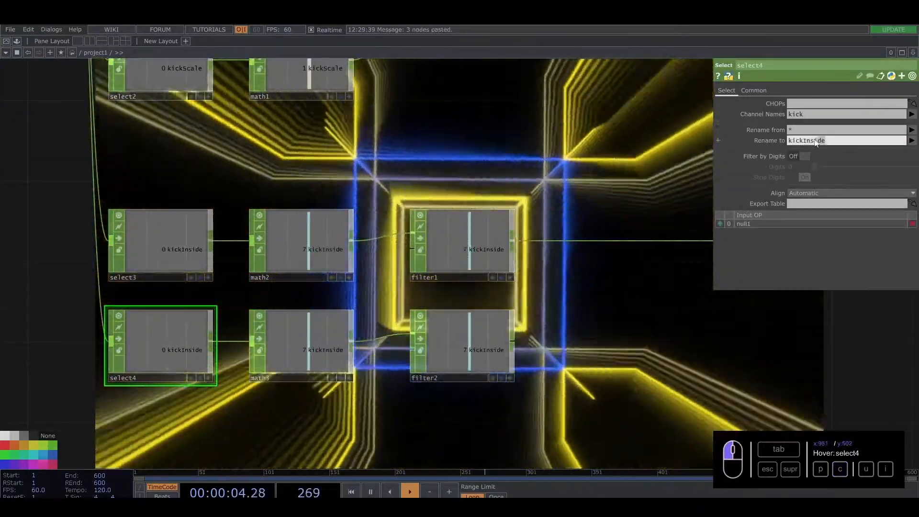
Set select4's Rename to value to kickLines
left_click_drag(815, 140, 802, 140)
key("BackSpace")
type("Line")
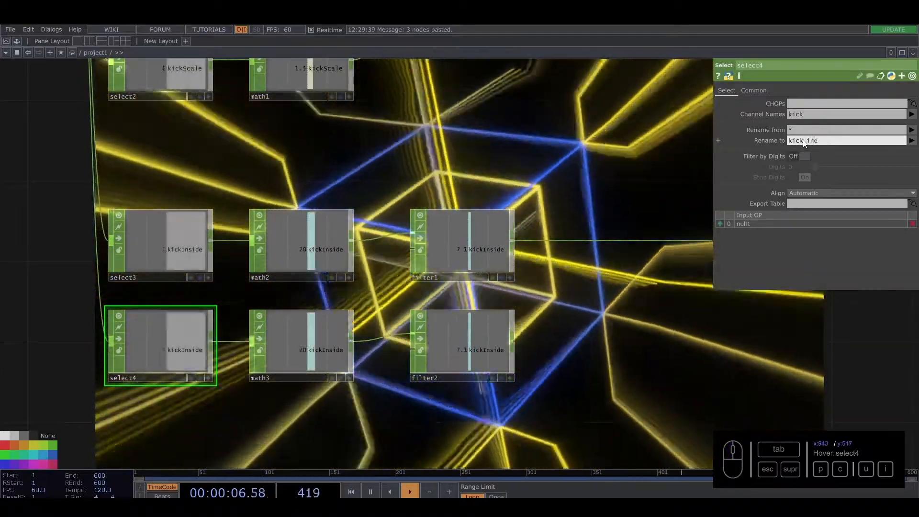
Set math3's To Range to 0.4 and 1
left_click(317, 349)
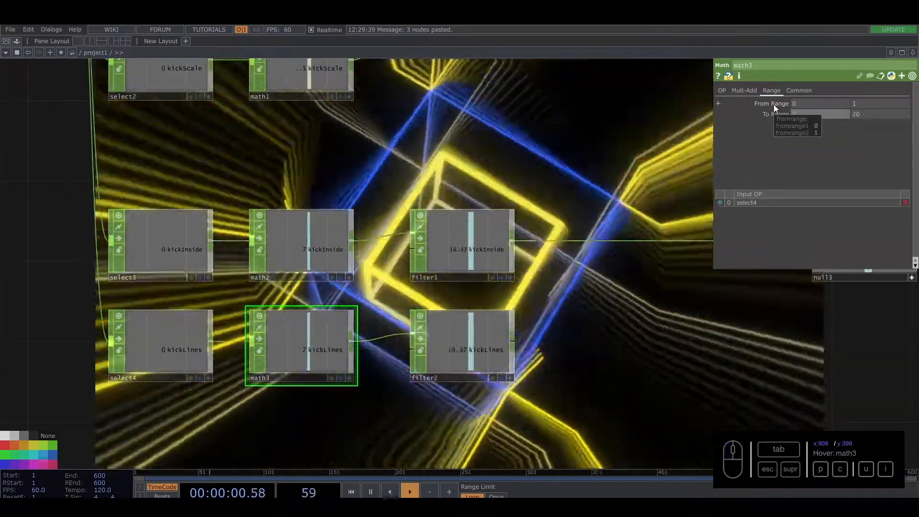
type("0,1")
left_click_drag(880, 114, 768, 115)
type("1")
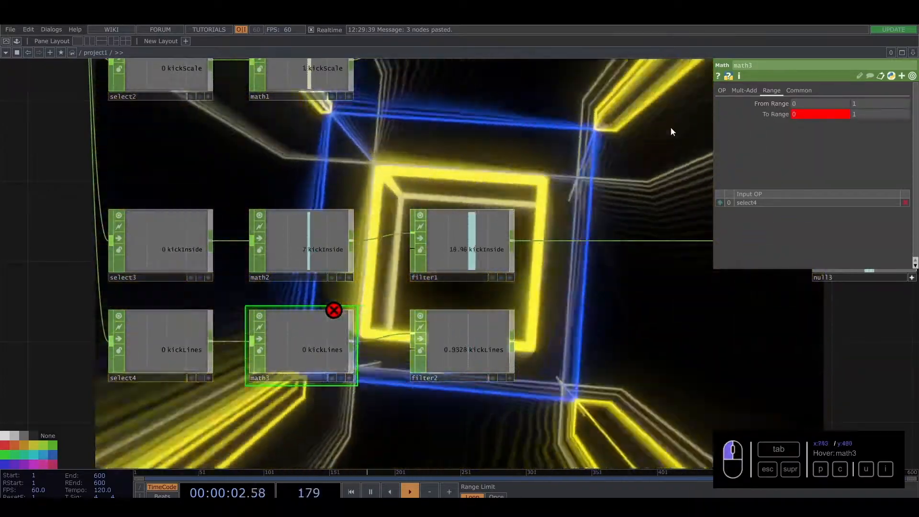
left_click(772, 115)
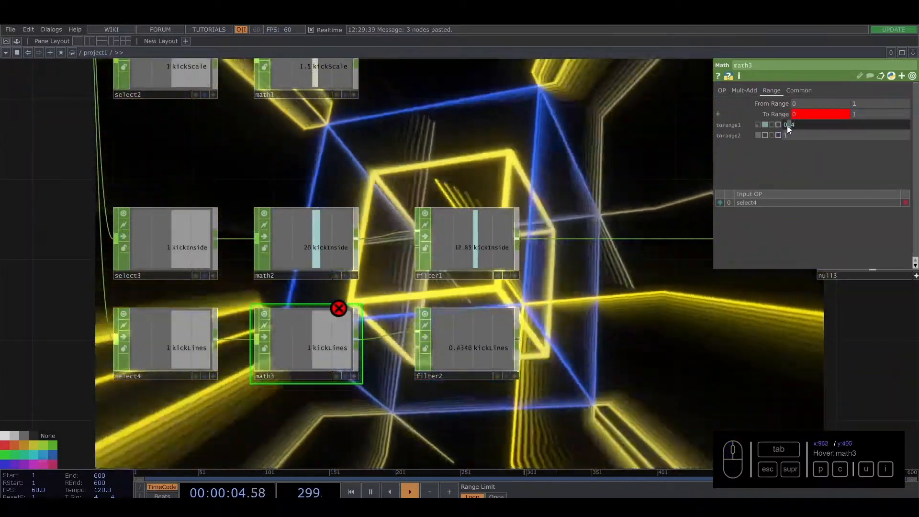
key("BackSpace")
type(".")
key("Return")
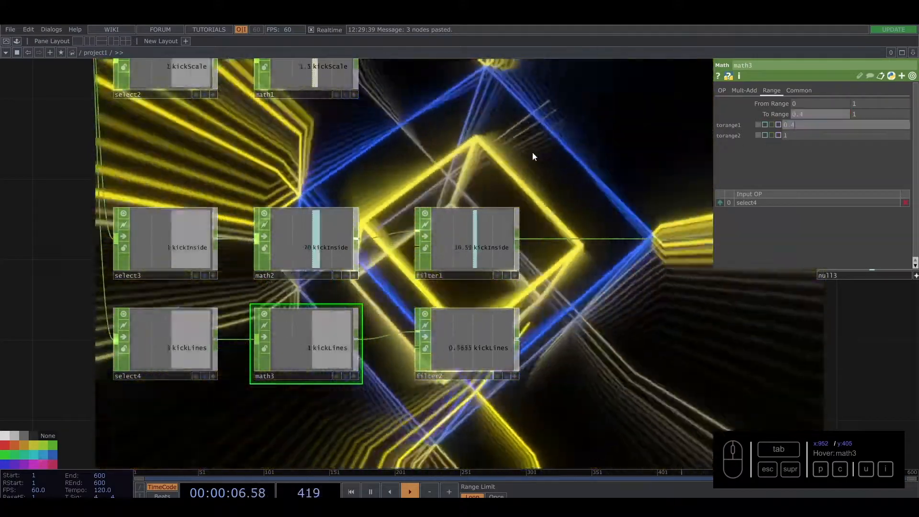
left_click(505, 297)
Insert a Merge CHOP between filter1 and null3 and connect filter2 as its second input
left_click_drag(582, 312, 446, 310)
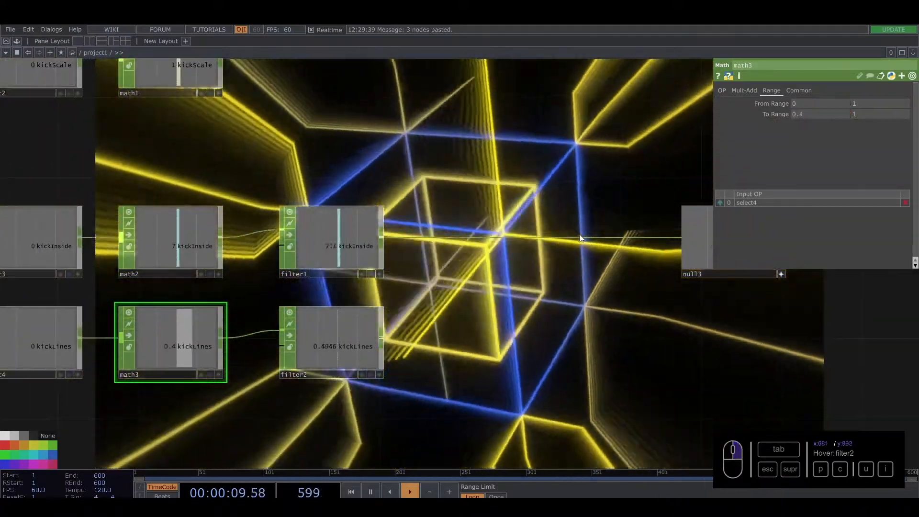
right_click(576, 237)
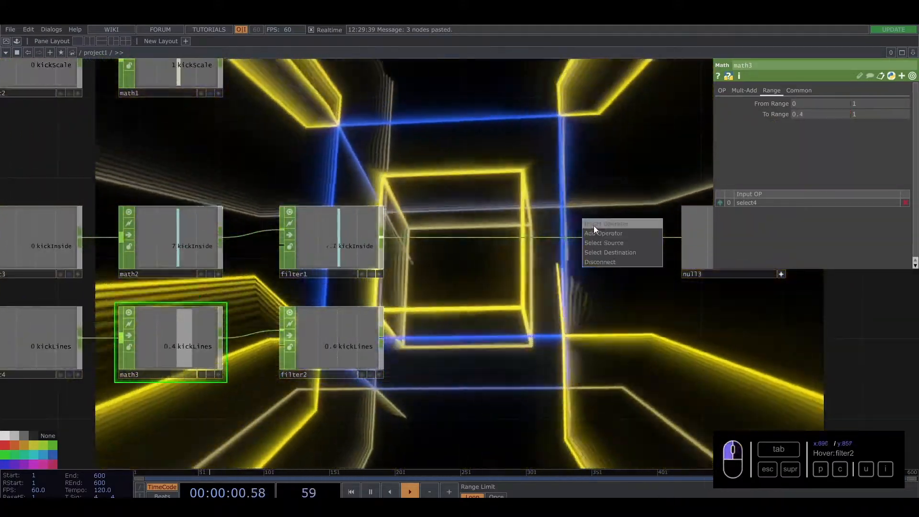
left_click(593, 225)
type("mer")
left_click(613, 166)
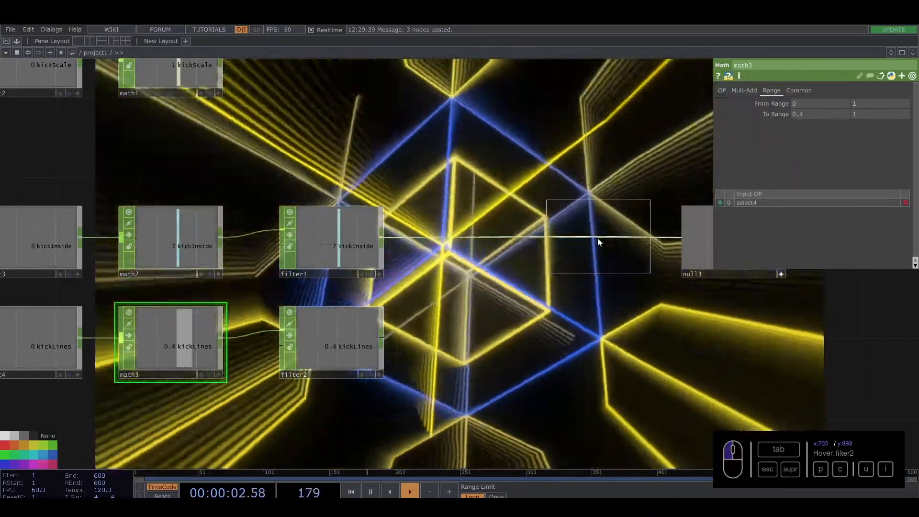
left_click(596, 240)
left_click_drag(383, 338, 498, 254)
left_click(544, 238)
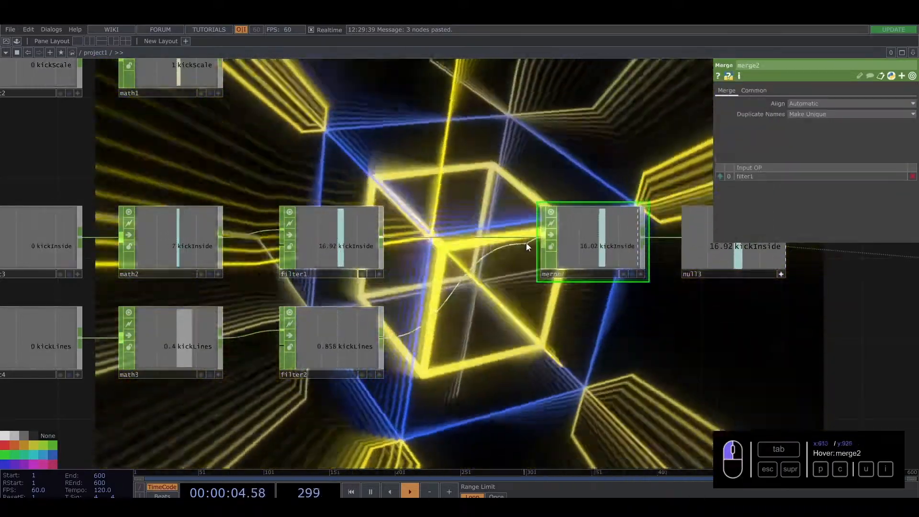
Link null3's kickLines channel to lightTunnel's Dry / Wet Mix as a CHOP reference
scroll(589, 329, "down", 5)
scroll(551, 346, "down", 3)
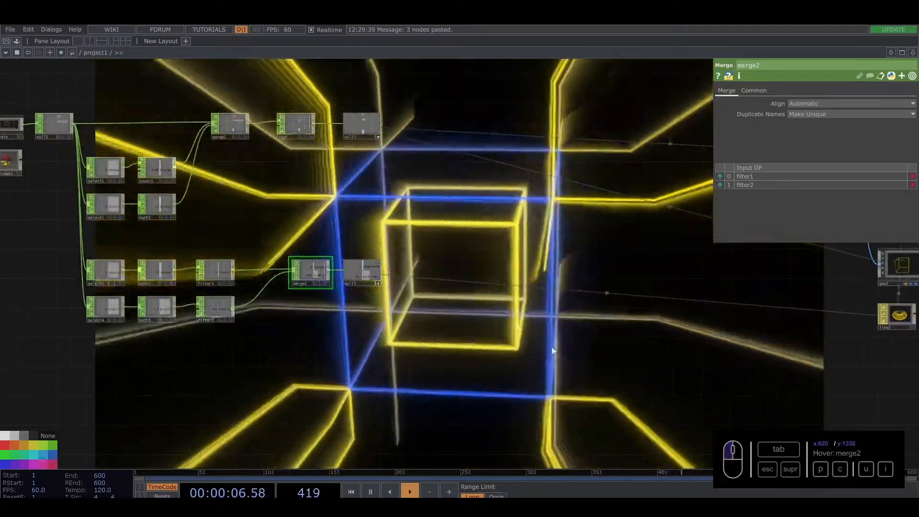
scroll(546, 142, "up", 6)
left_click(546, 142)
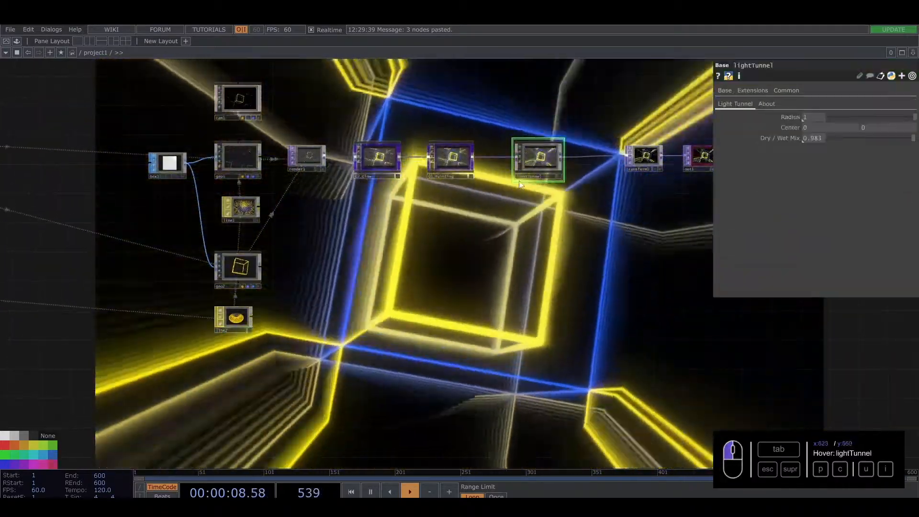
scroll(776, 353, "down", 3)
scroll(208, 362, "up", 3)
scroll(251, 307, "up", 5)
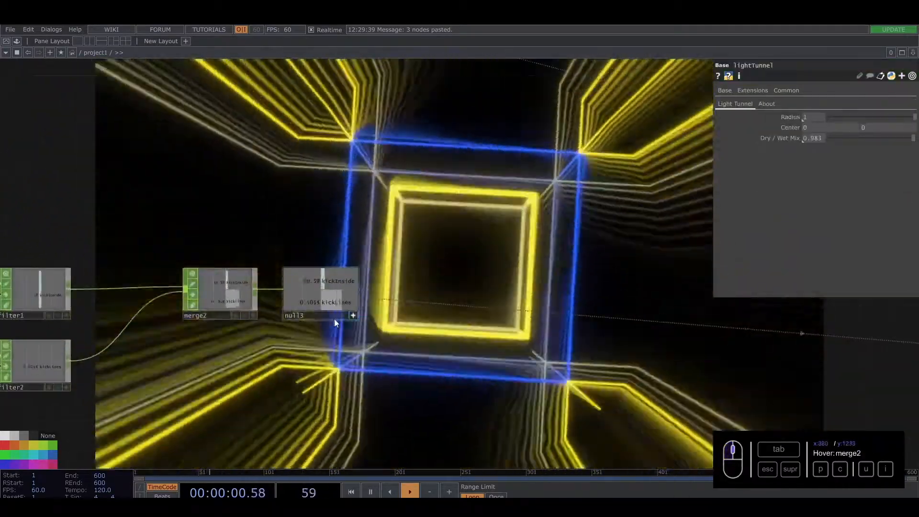
left_click_drag(338, 301, 814, 138)
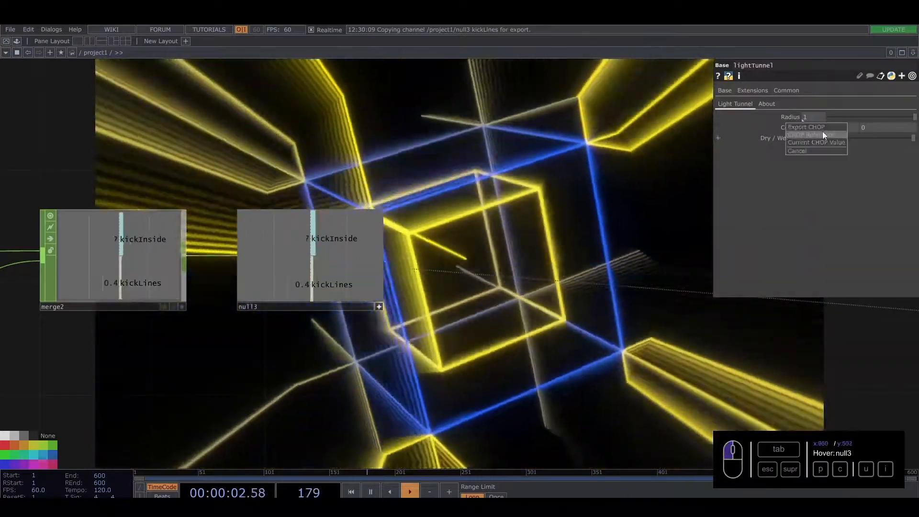
Change line1's Vector Near Color to orange with RGB values 1, 0.6, 0
scroll(474, 317, "down", 3)
scroll(478, 317, "down", 2)
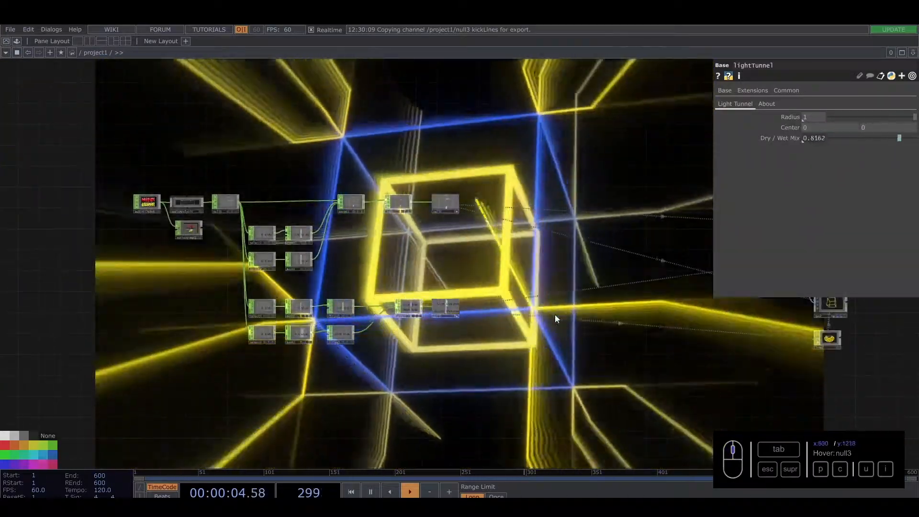
left_click_drag(555, 314, 348, 316)
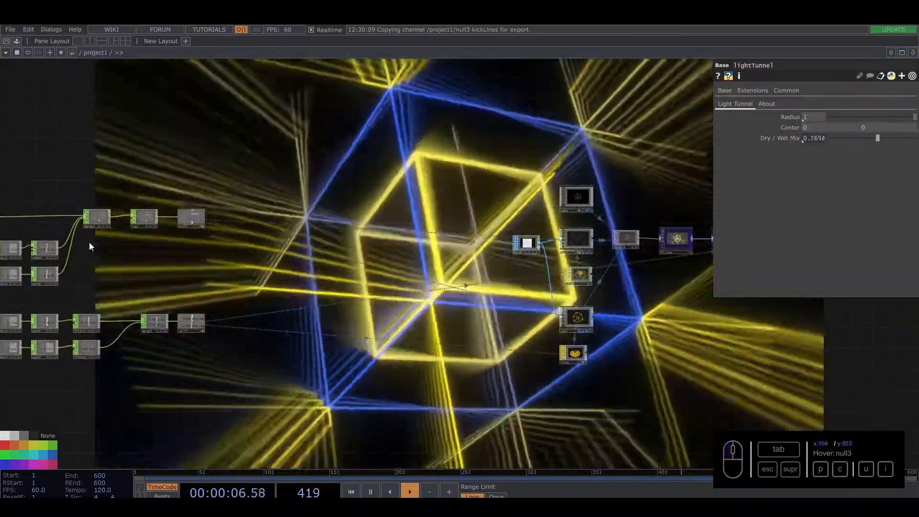
left_click_drag(90, 253, 330, 261)
scroll(192, 259, "up", 4)
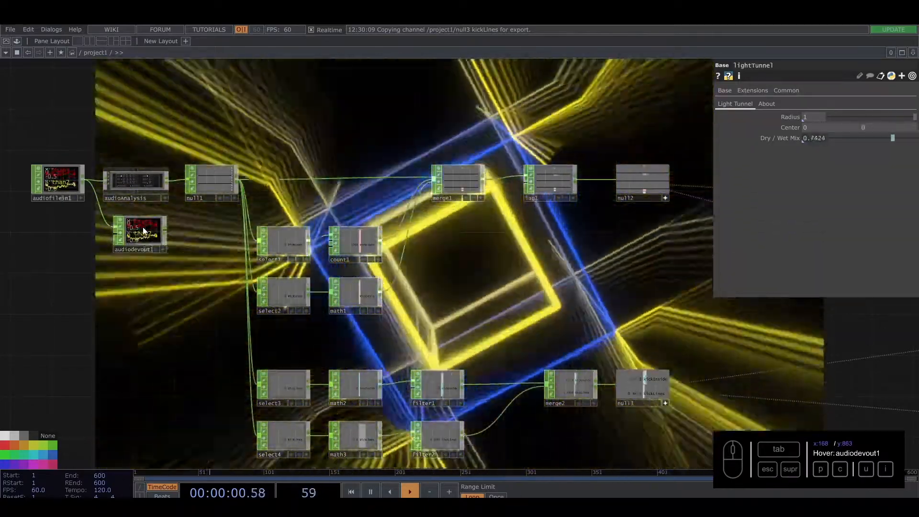
scroll(599, 289, "down", 5)
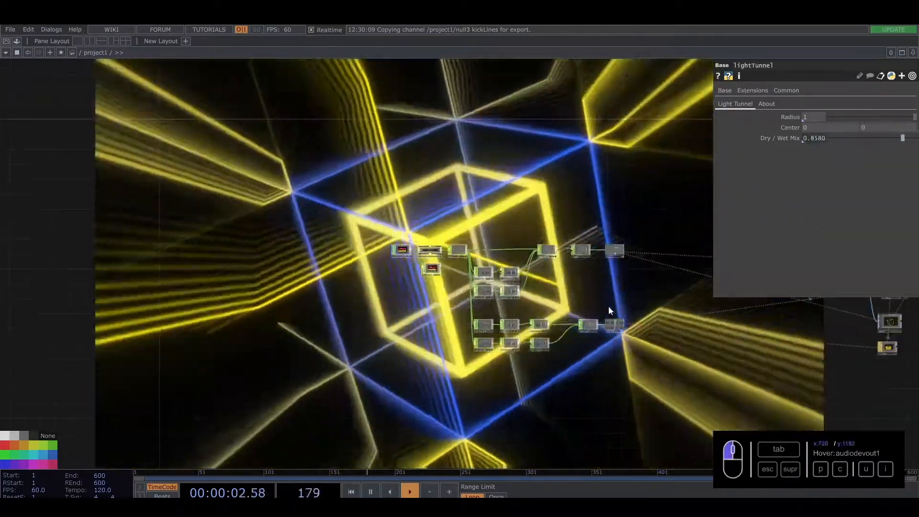
left_click_drag(560, 318, 186, 346)
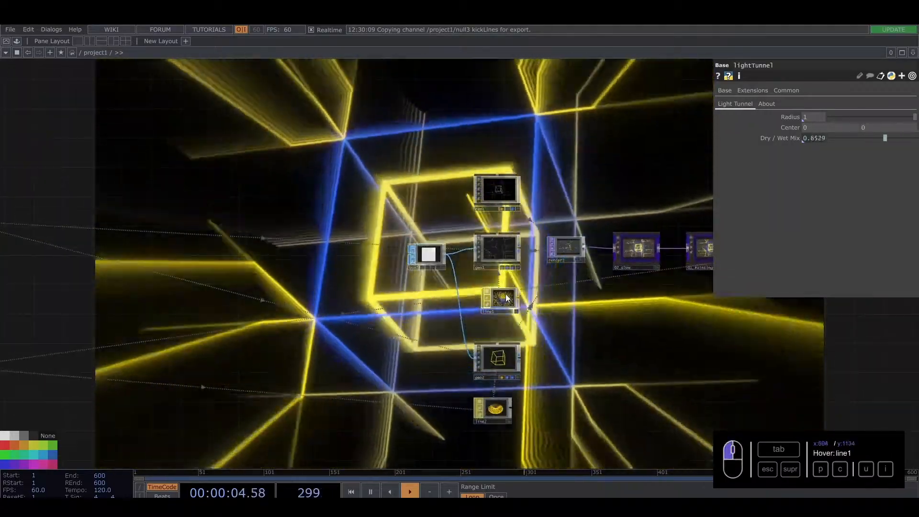
left_click(499, 299)
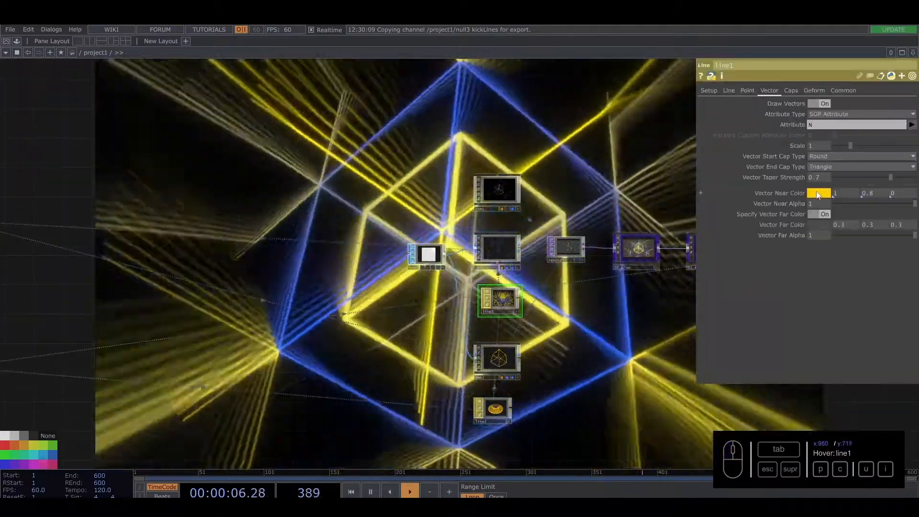
left_click(817, 193)
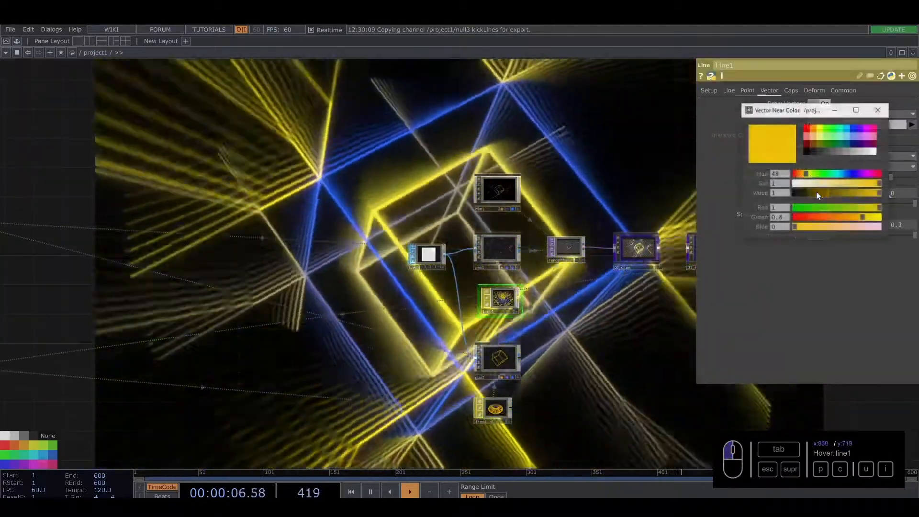
left_click(804, 174)
left_click_drag(803, 176, 802, 175)
left_click(878, 110)
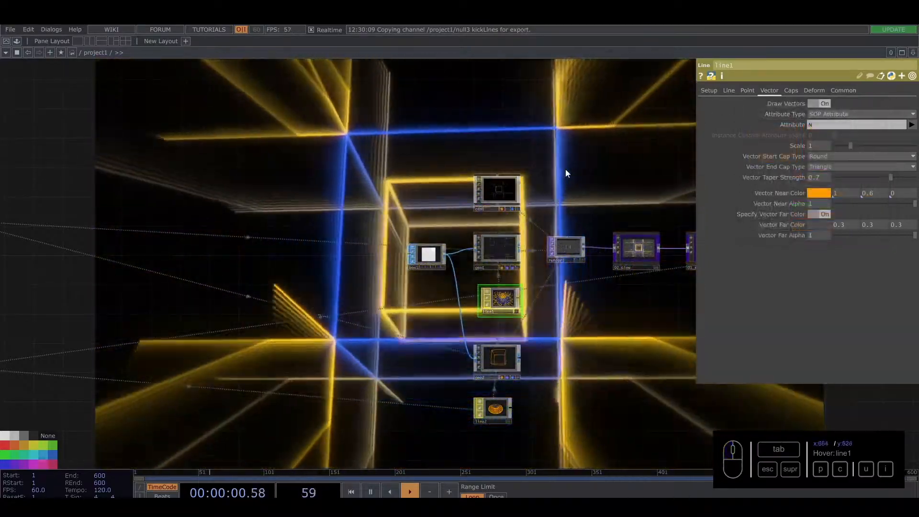
Move transform1 and out1 farther from lightTunnel to make room for another operator
left_click_drag(565, 168, 294, 208)
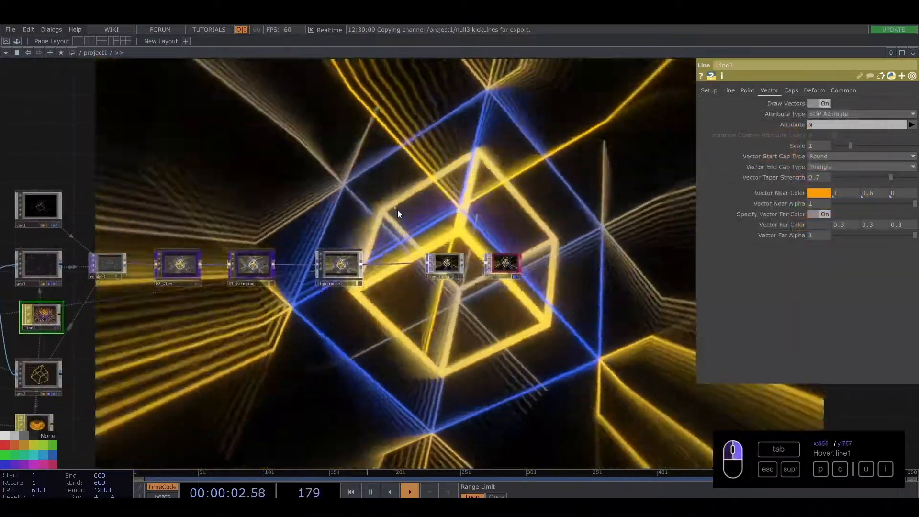
right_click_drag(401, 213, 522, 280)
left_click_drag(437, 256, 518, 264)
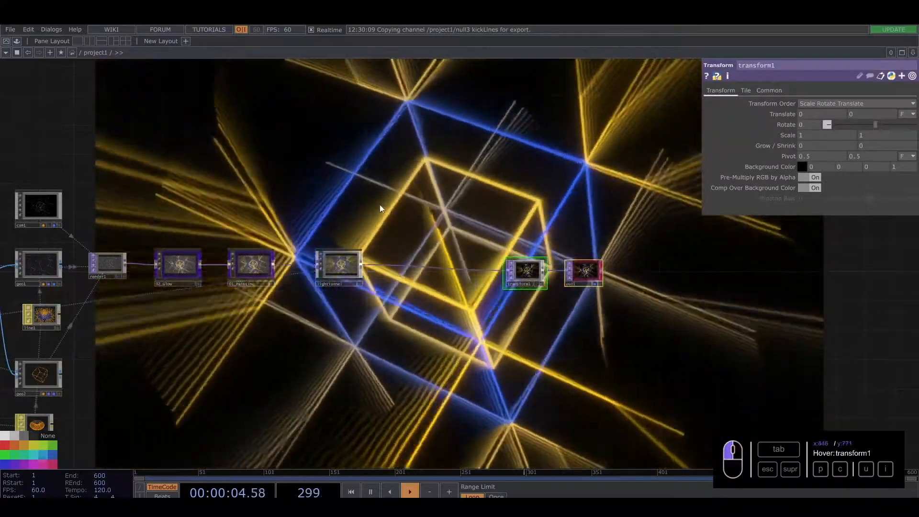
left_click_drag(380, 205, 374, 206)
Duplicate the 02_Glow component and place the copy after lightTunnel
left_click(173, 266)
key("ctrl+c")
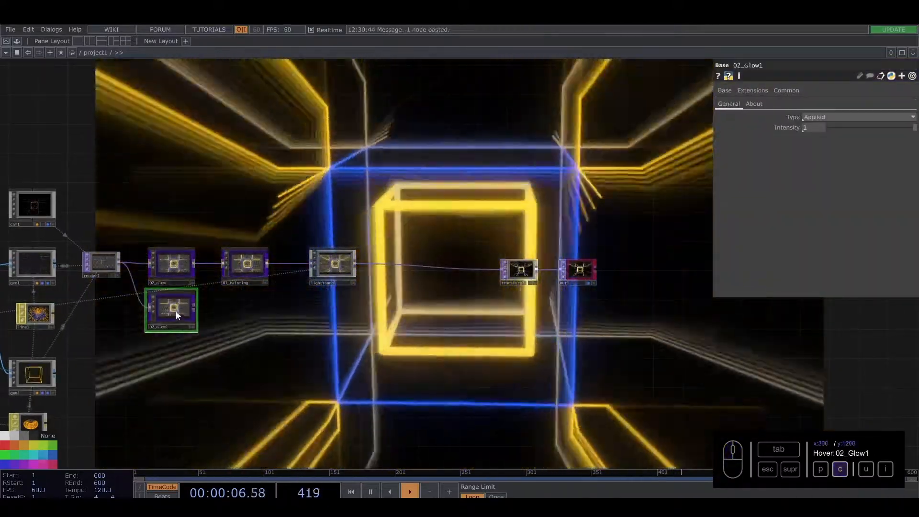
key("ctrl+v")
left_click_drag(358, 257, 649, 210)
scroll(425, 314, "up", 6)
Set 02_Glow1's Intensity to 0.184 and wire it between lightTunnel and transform1
left_click_drag(913, 127, 844, 127)
left_click_drag(458, 326, 583, 191)
left_click_drag(426, 311, 429, 193)
left_click_drag(453, 353, 794, 387)
Select the 01_Painting component and set its Opacity to 0.805
scroll(477, 326, "down", 1)
scroll(477, 325, "down", 1)
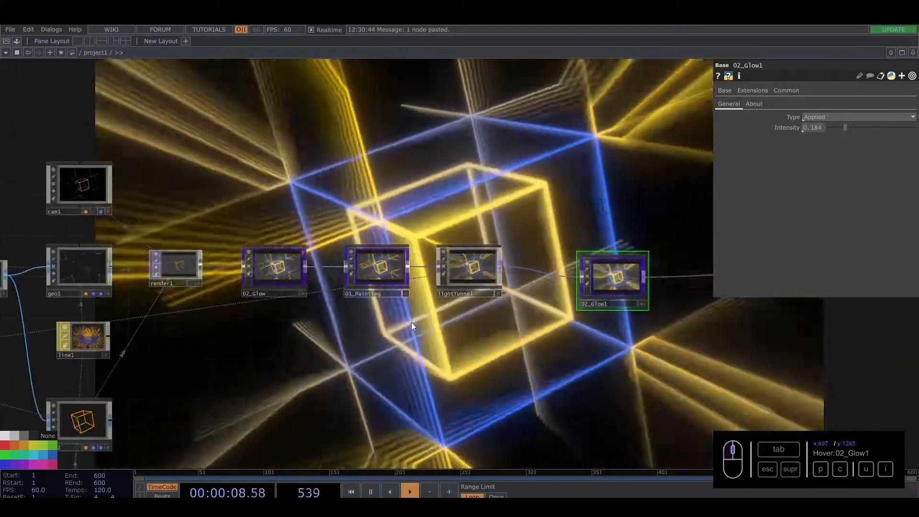
left_click(389, 266)
left_click_drag(447, 207, 459, 261)
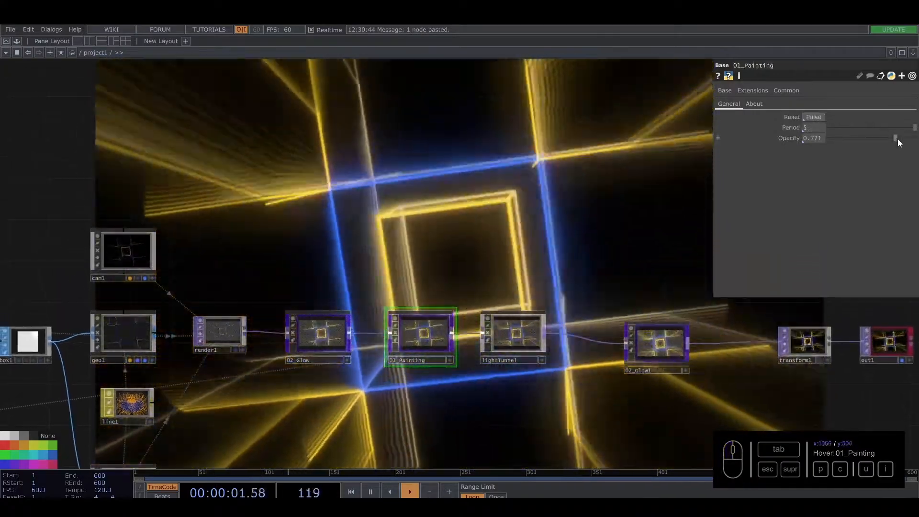
left_click_drag(897, 139, 900, 140)
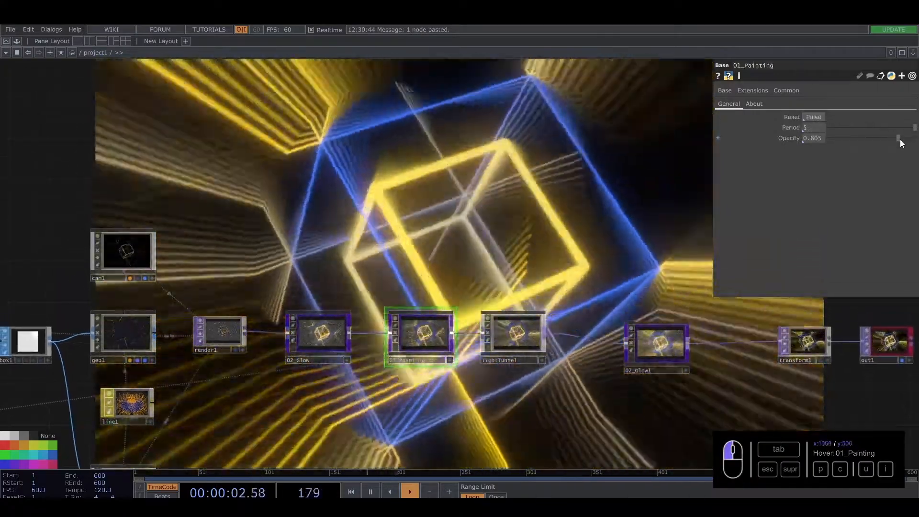
Review the whole network, examining the audio analysis, the kick channel chains and their null2 and null3 outputs
scroll(405, 230, "down", 2)
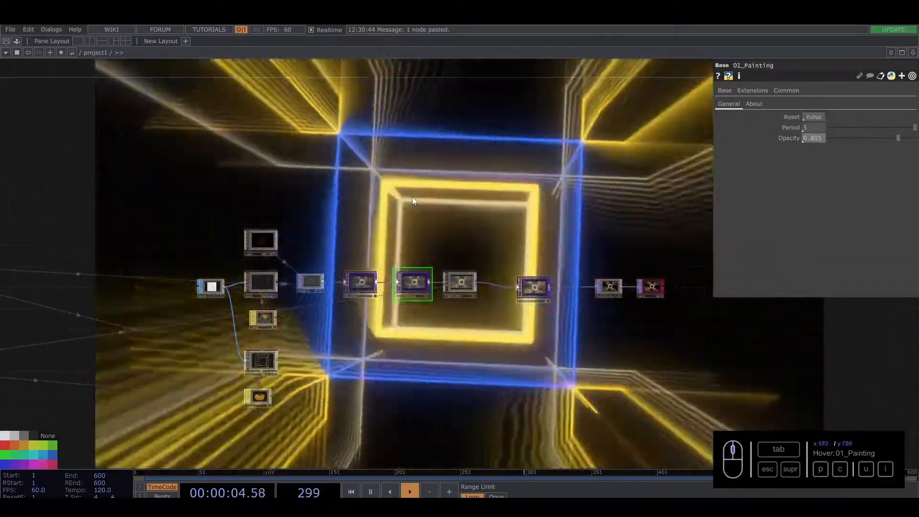
left_click_drag(414, 197, 670, 260)
scroll(514, 269, "down", 2)
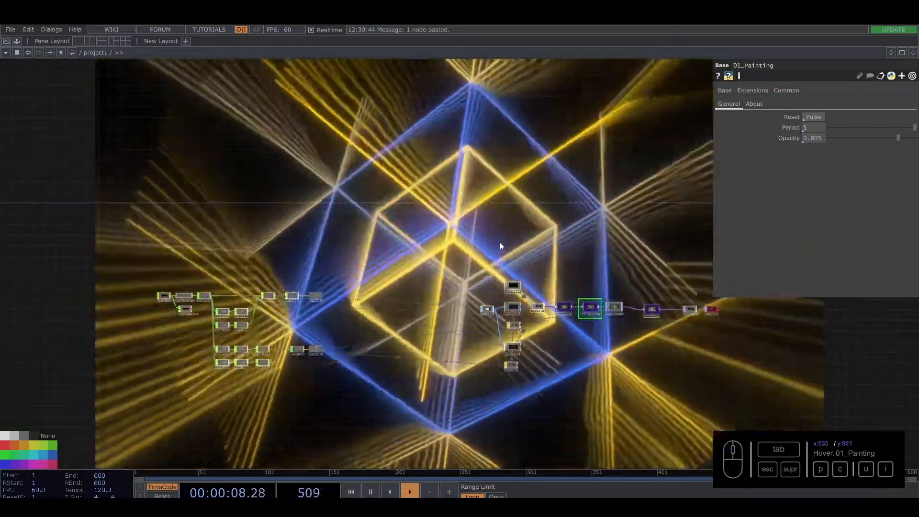
left_click_drag(486, 241, 441, 240)
left_click_drag(316, 245, 407, 227)
scroll(254, 320, "up", 5)
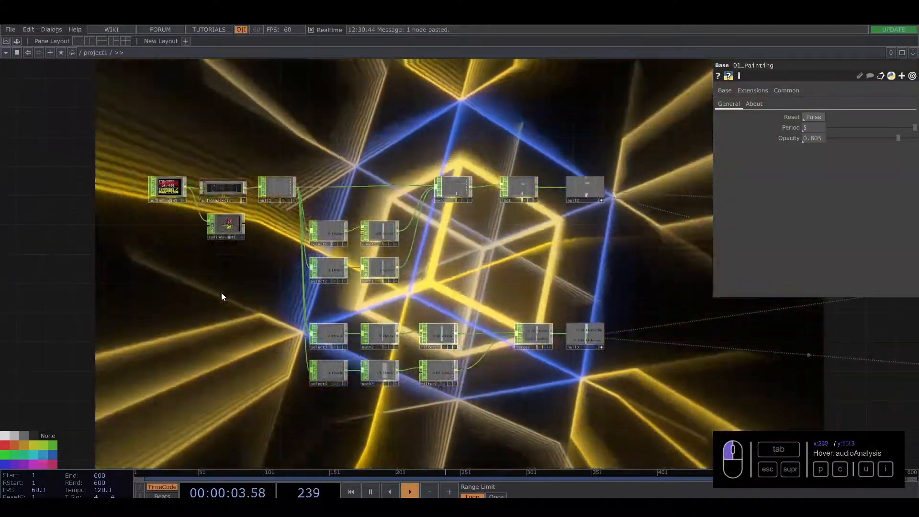
scroll(499, 224, "up", 1)
left_click_drag(499, 224, 462, 245)
scroll(463, 245, "up", 2)
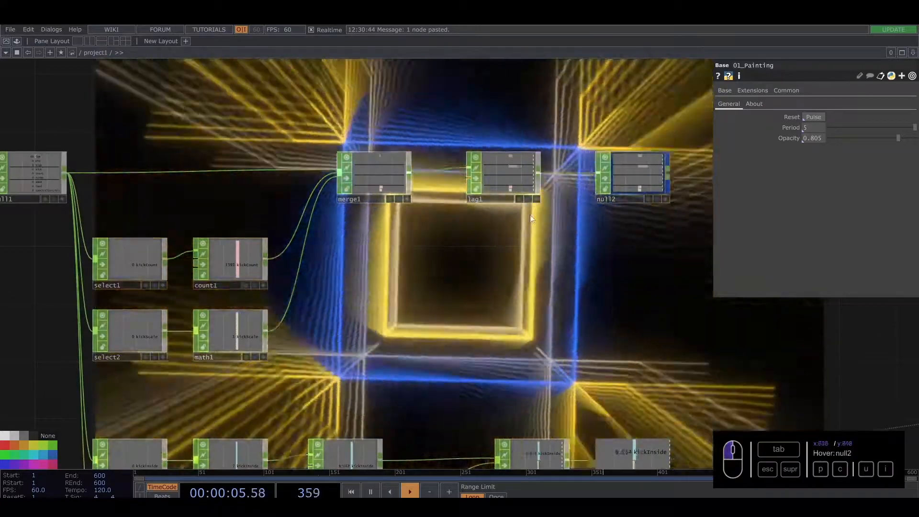
left_click_drag(502, 170, 524, 105)
scroll(492, 220, "up", 4)
scroll(521, 326, "down", 3)
left_click_drag(515, 420, 460, 192)
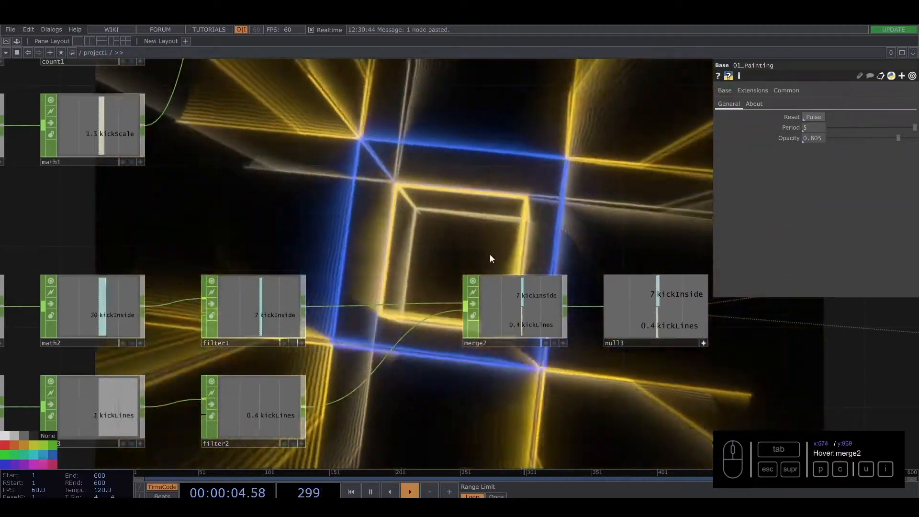
Move merge2 and null3 down between the filter1 and filter2 rows, and select math2 to show its range settings
right_click_drag(455, 245, 664, 345)
left_click_drag(539, 307, 541, 360)
left_click_drag(544, 268, 556, 223)
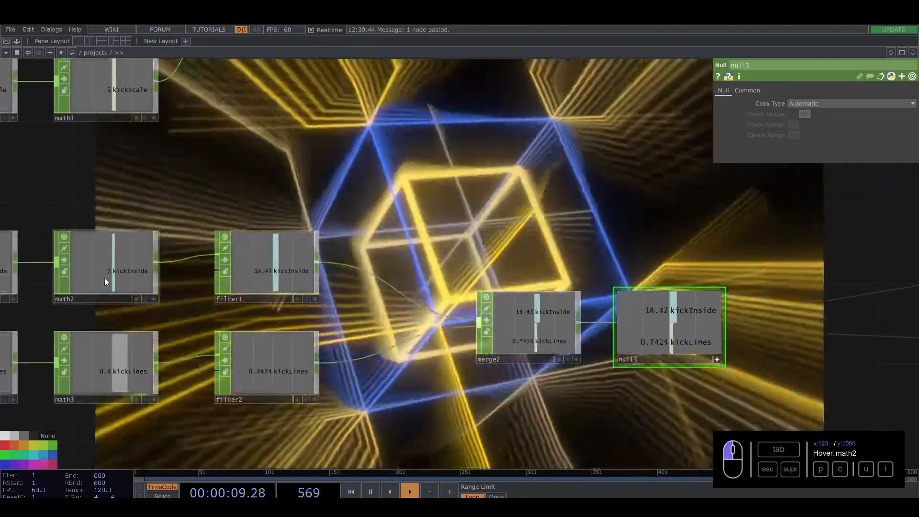
left_click(105, 280)
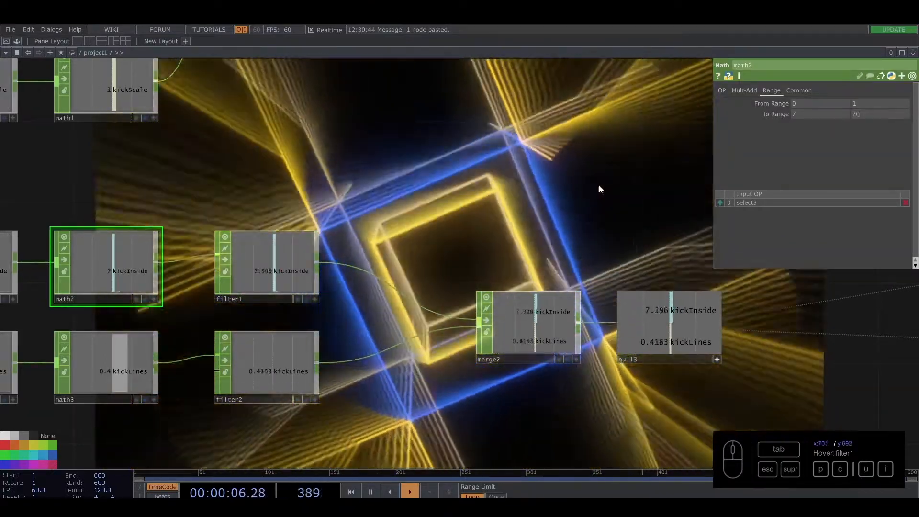
Examine the parameters of lag1 and select1 in the upper kick channel chains feeding merge1
scroll(598, 186, "down", 3)
left_click_drag(578, 201, 591, 254)
left_click(566, 143)
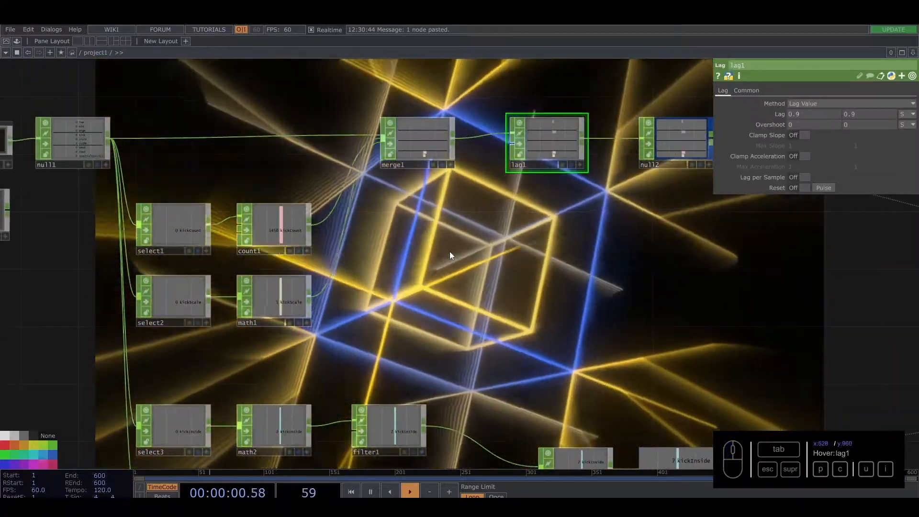
left_click_drag(521, 252, 560, 302)
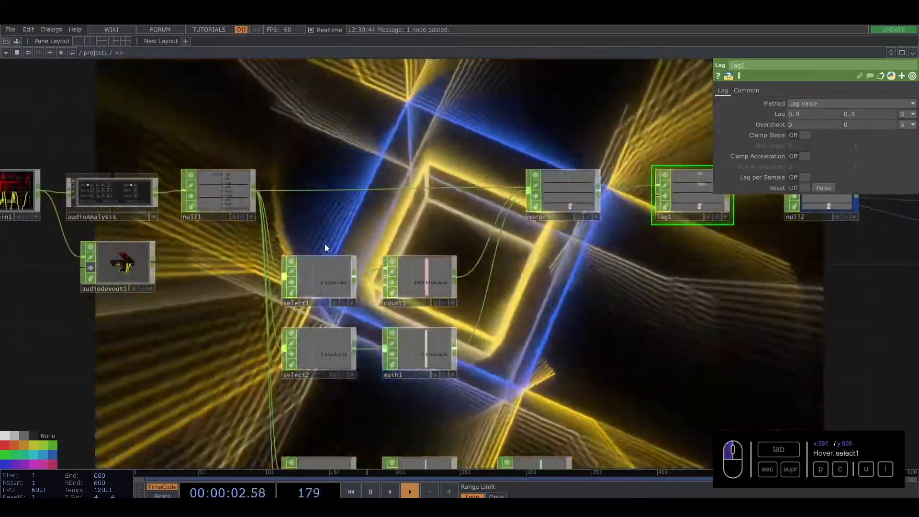
scroll(330, 254, "up", 3)
left_click(335, 299)
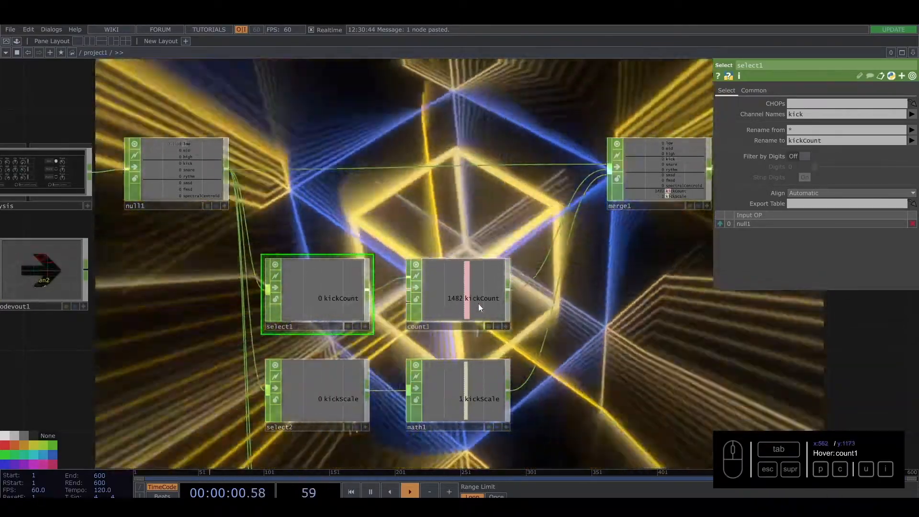
scroll(478, 303, "down", 5)
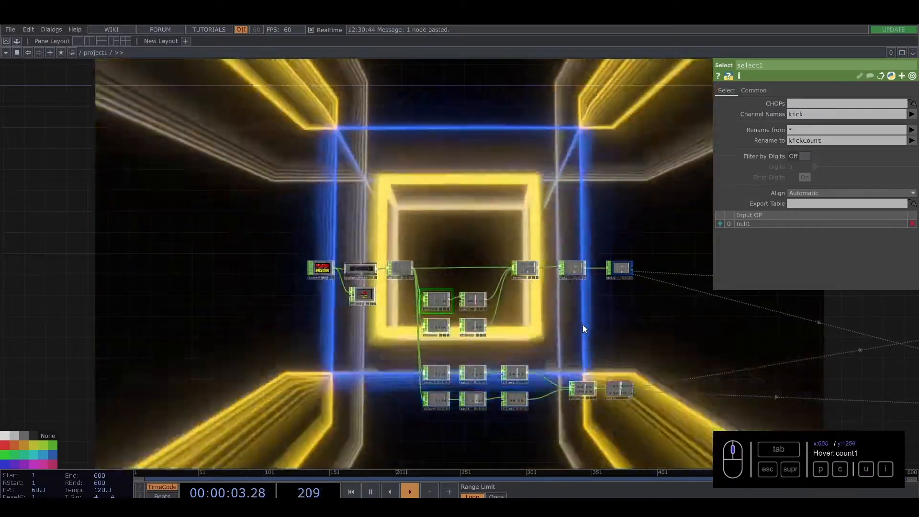
left_click_drag(583, 324, 549, 326)
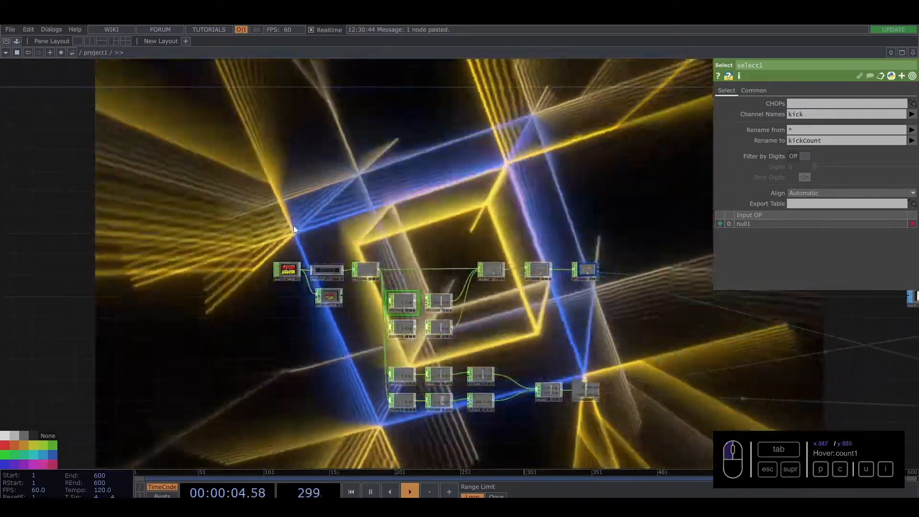
Check audiofilein1's parameters, hide the parameter window and review the full network from audio input to final output
left_click(287, 270)
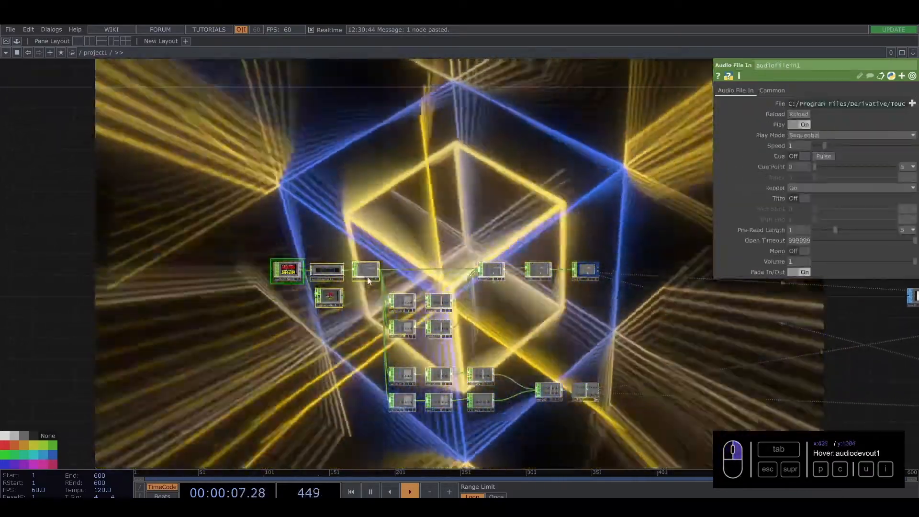
left_click_drag(368, 280, 344, 276)
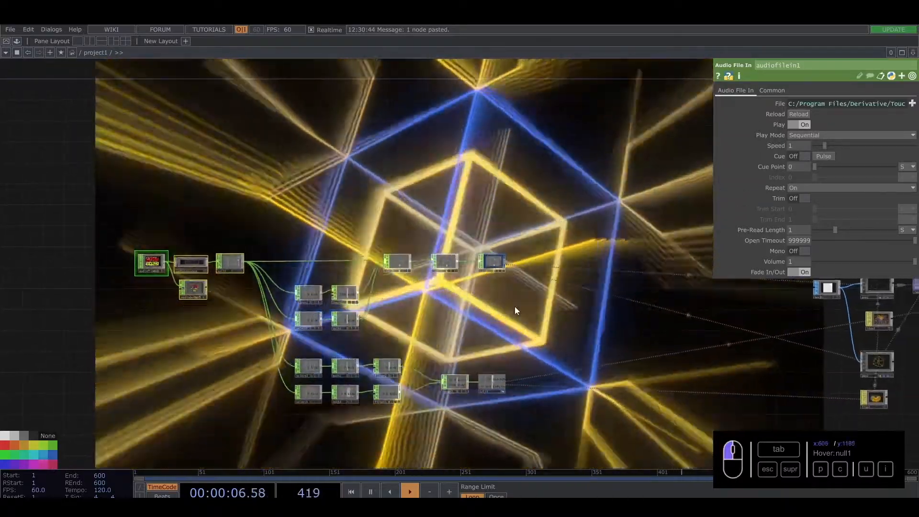
key("p")
scroll(518, 312, "down", 4)
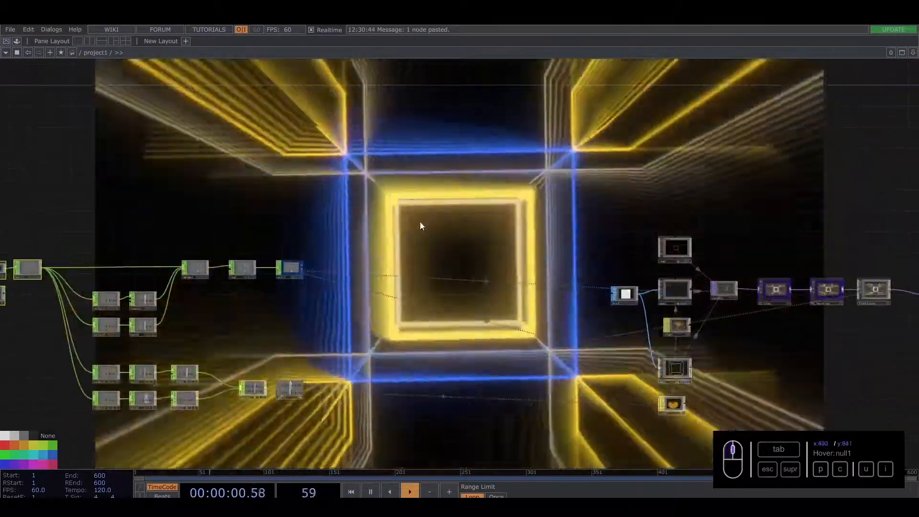
scroll(386, 219, "down", 3)
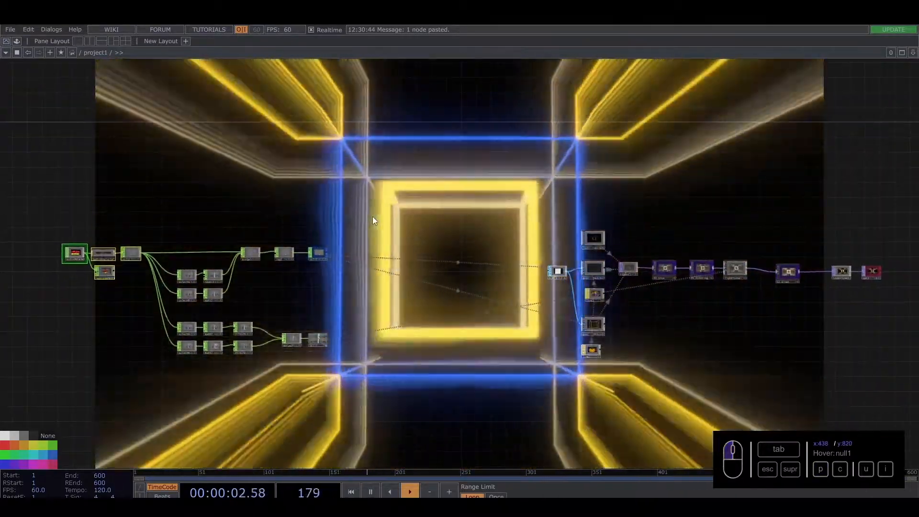